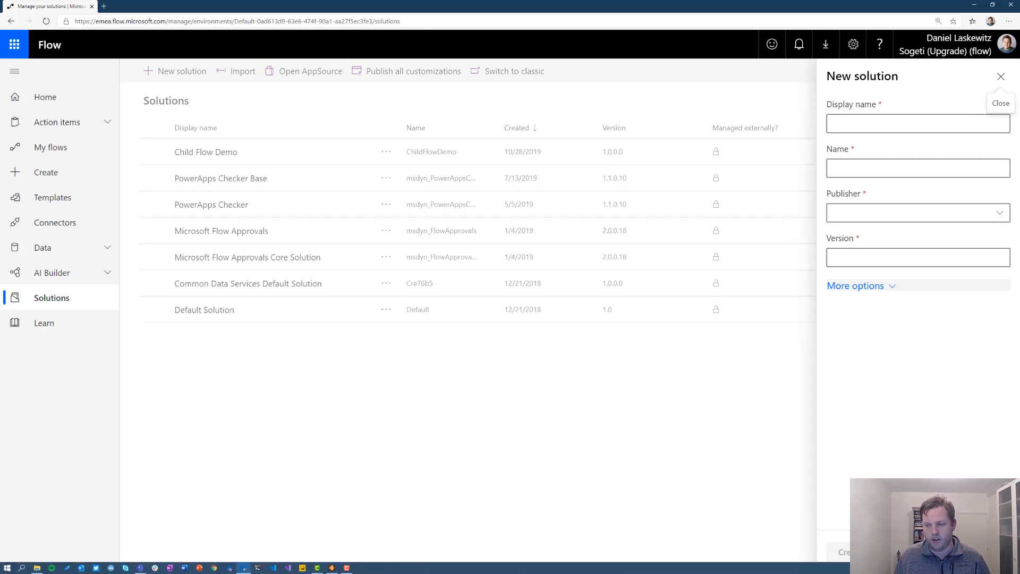
# Step: Dismiss the new solution form and open the Child Flow Demo solution
pyautogui.click(904, 551)
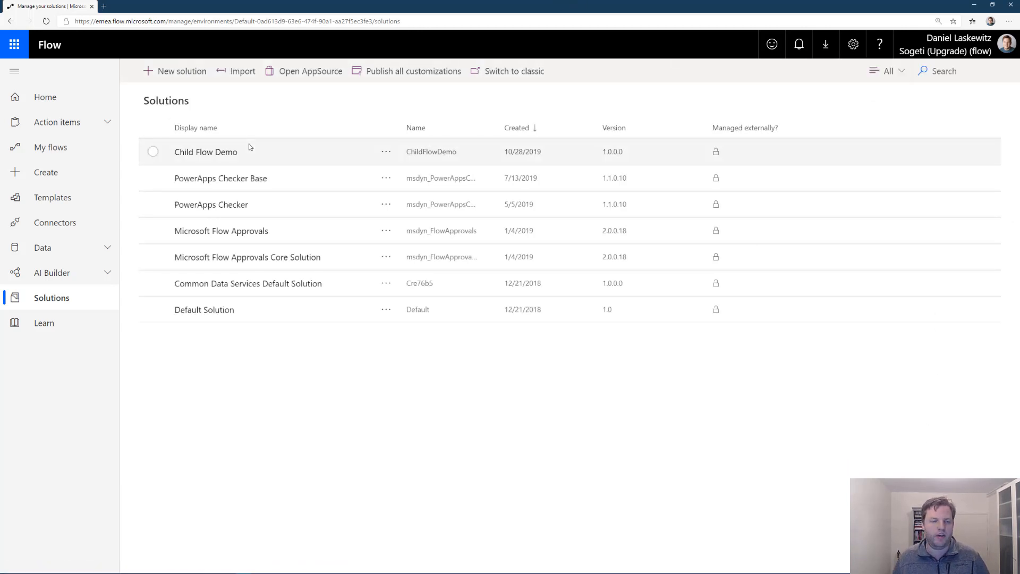
pyautogui.click(218, 154)
pyautogui.click(218, 153)
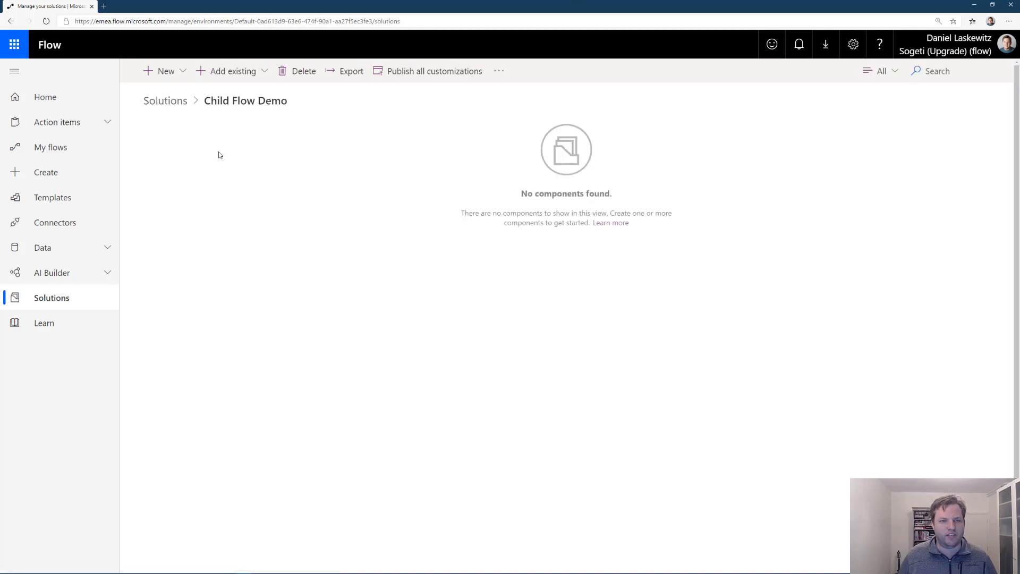
# Step: Create a new flow in the solution, using the "Manually trigger a flow" trigger
pyautogui.click(165, 71)
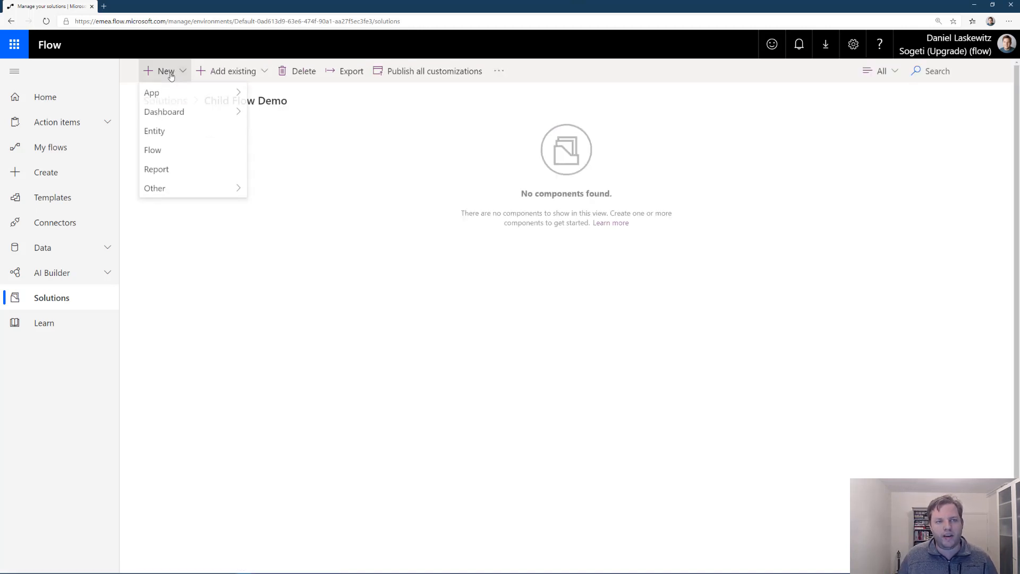
pyautogui.click(157, 150)
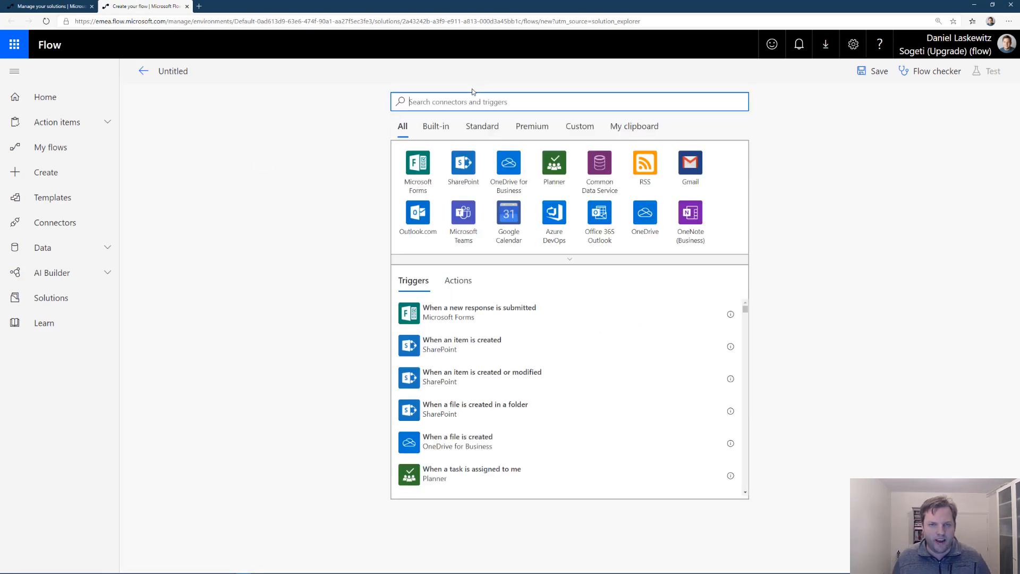
pyautogui.write('flow')
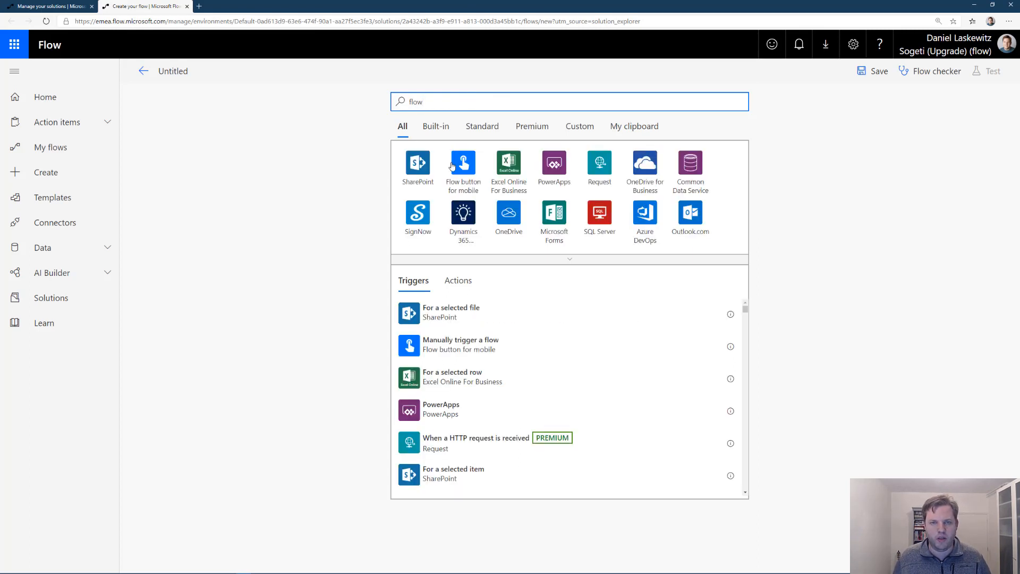
pyautogui.click(512, 347)
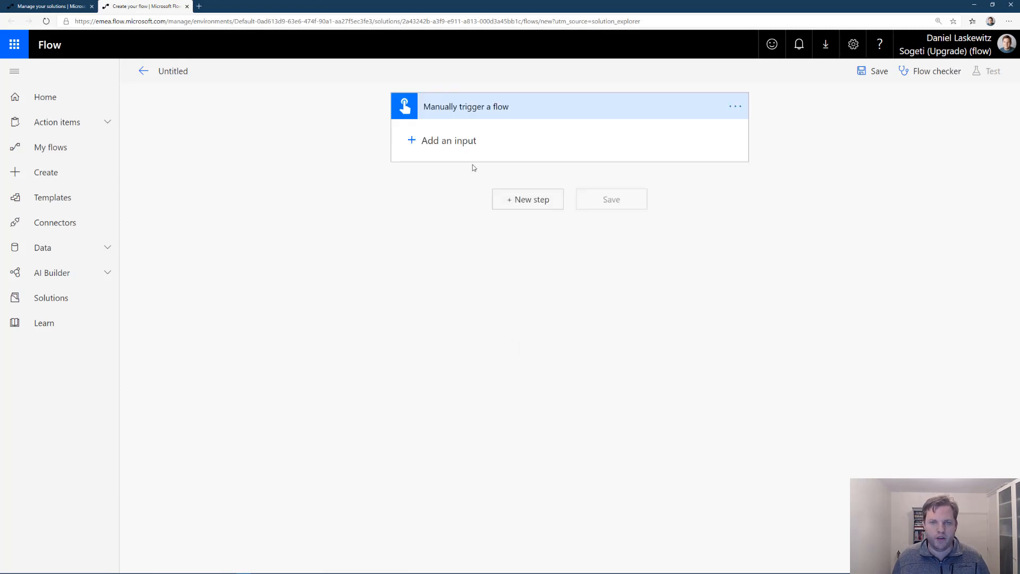
# Step: Add a "Respond to a PowerApp or flow" action after the trigger
pyautogui.click(511, 199)
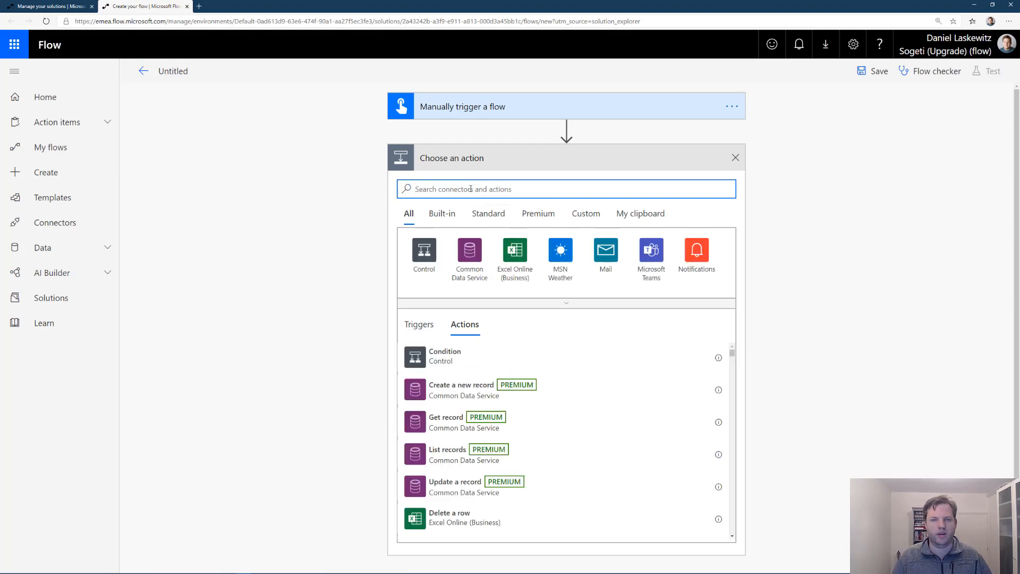
pyautogui.write('respond')
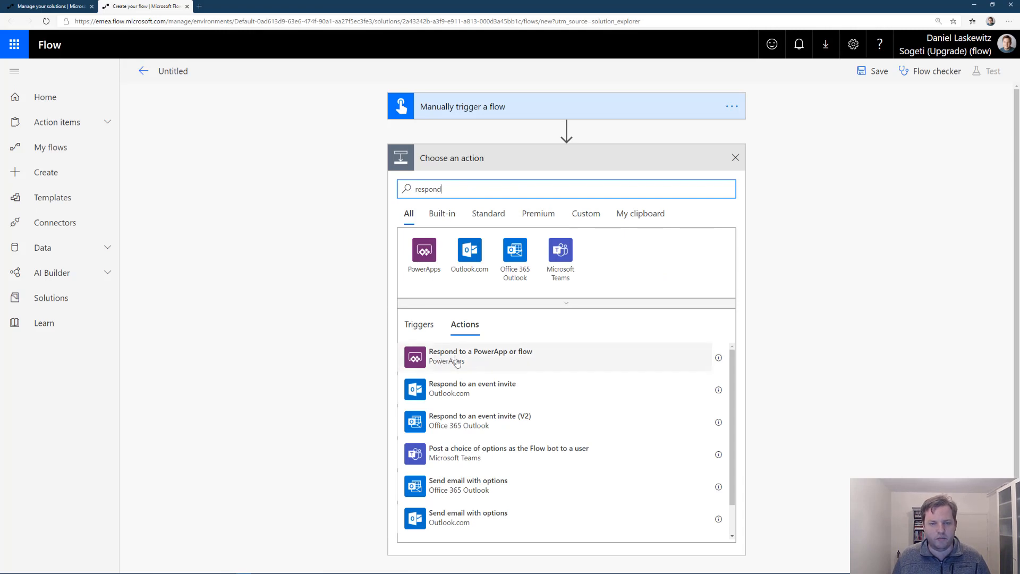
pyautogui.click(569, 357)
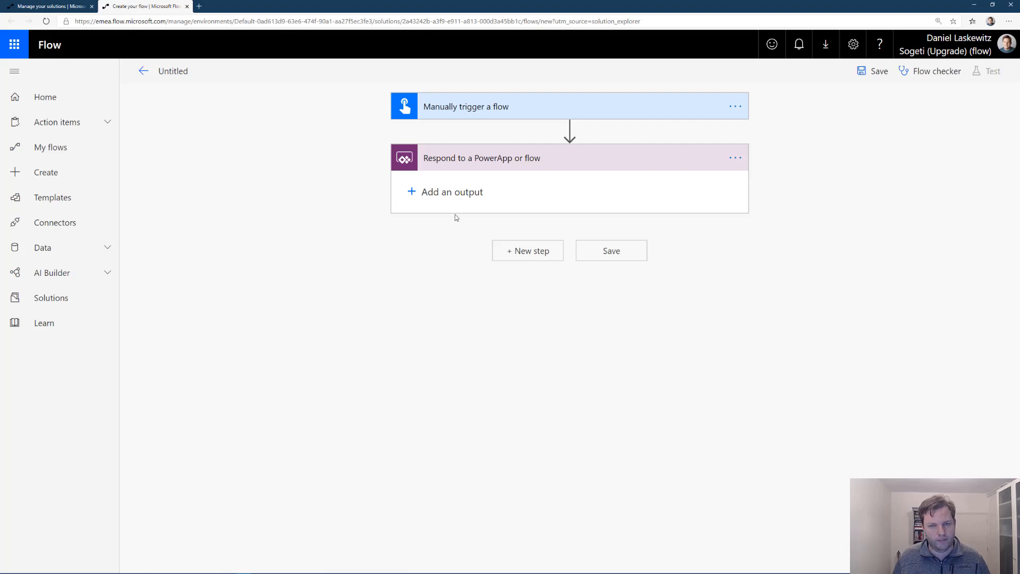
# Step: Add a text output titled "Response" with the value "Succeeded" to the respond action
pyautogui.click(438, 191)
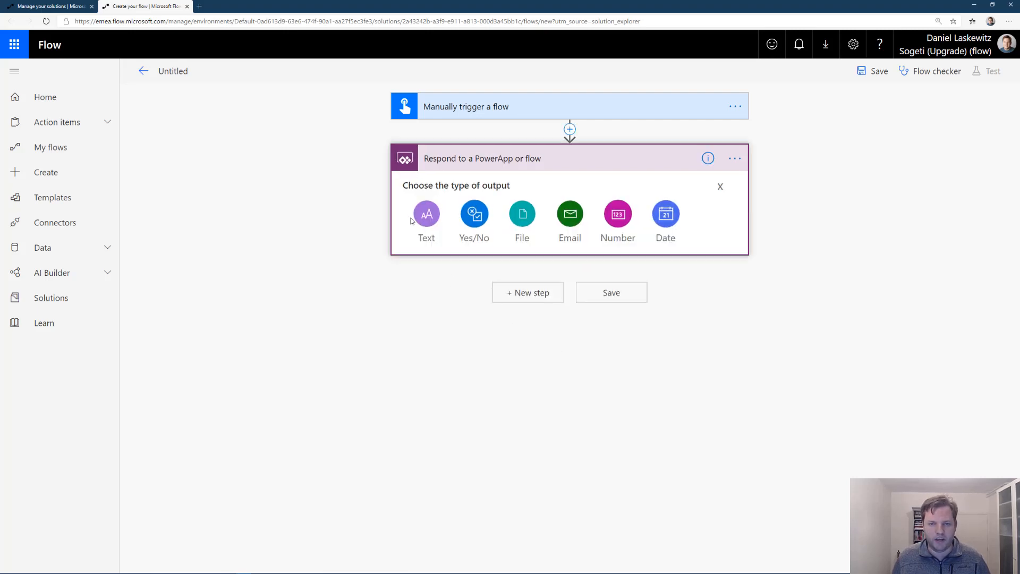
pyautogui.click(427, 214)
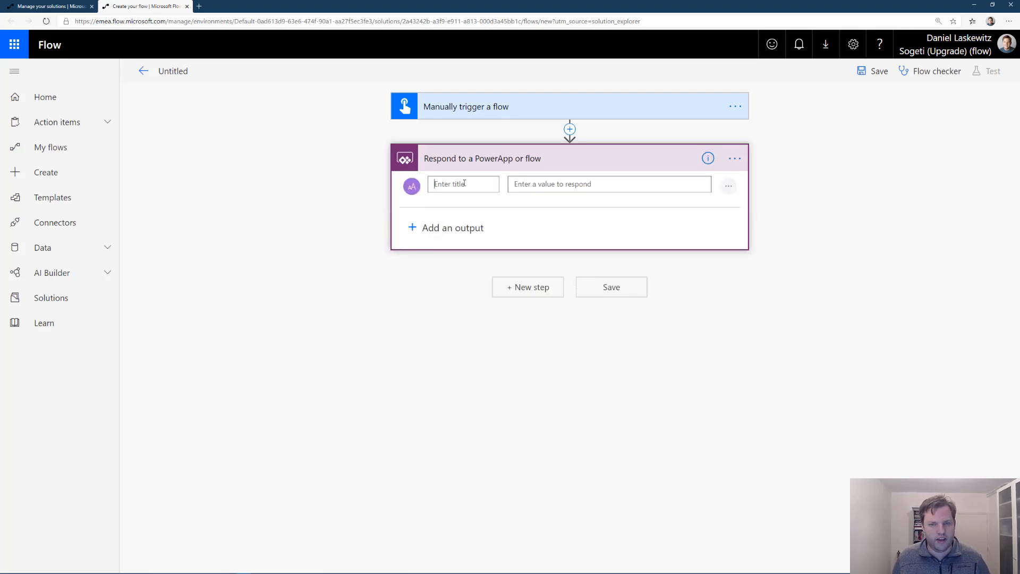
pyautogui.write('Response')
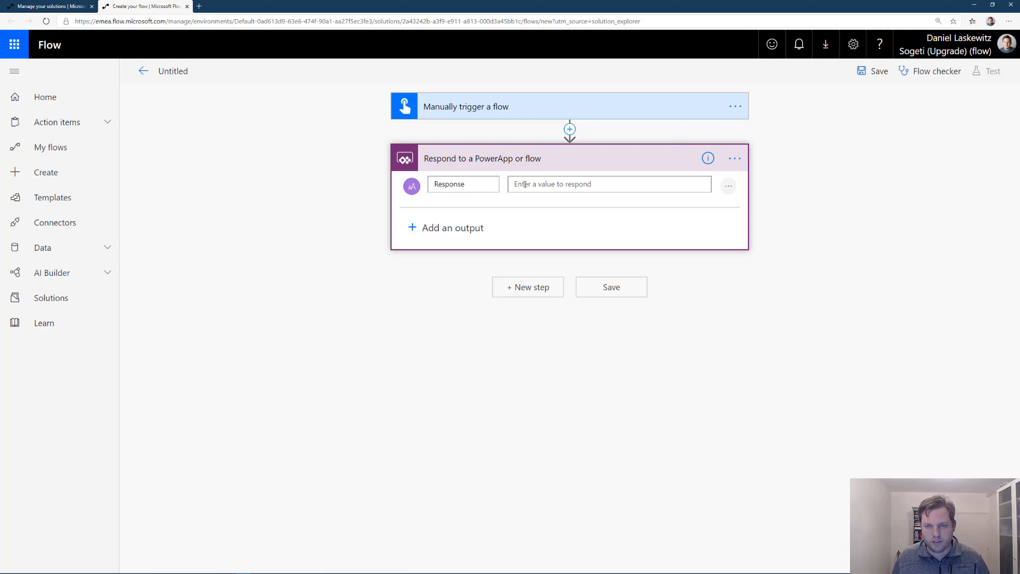
pyautogui.click(524, 184)
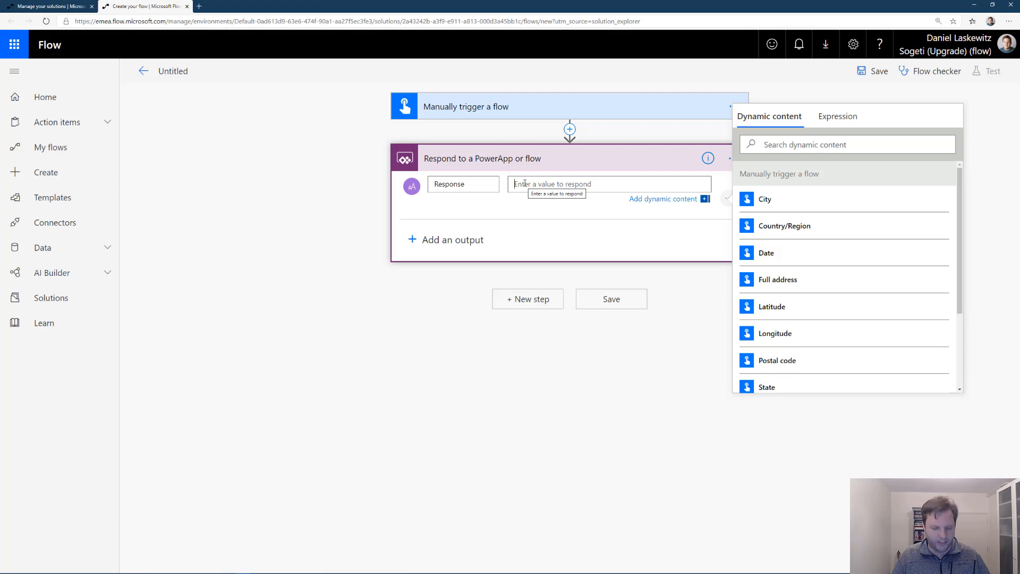
pyautogui.write('Succeeded')
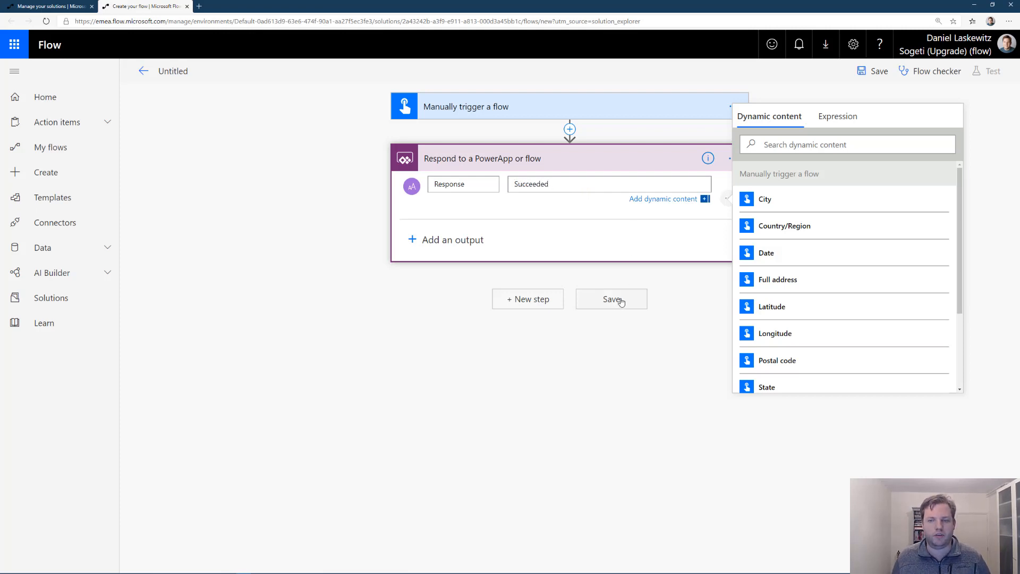
# Step: Name the flow "Button Child Flow" and save it
pyautogui.click(168, 71)
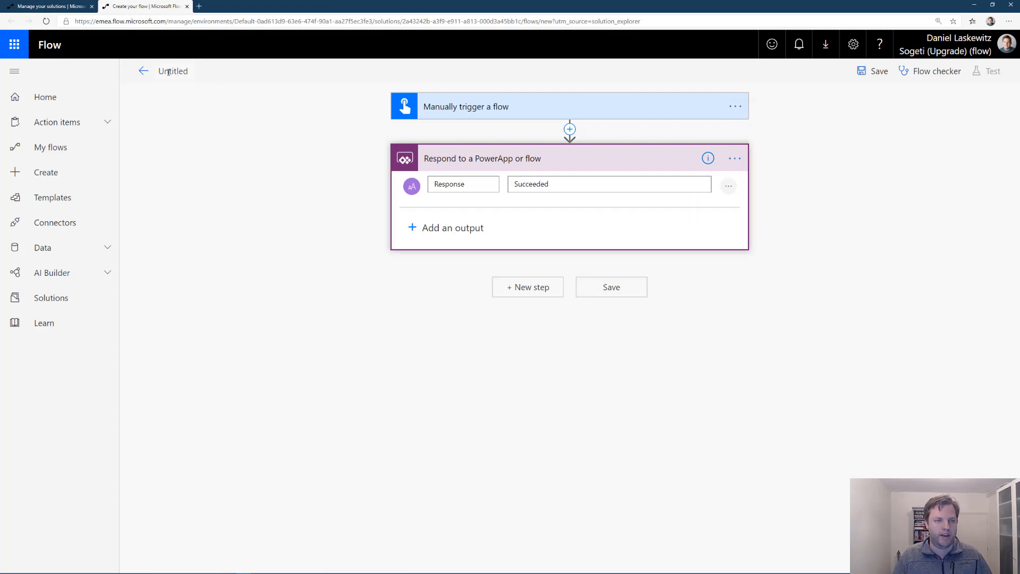
pyautogui.write('Child Flow')
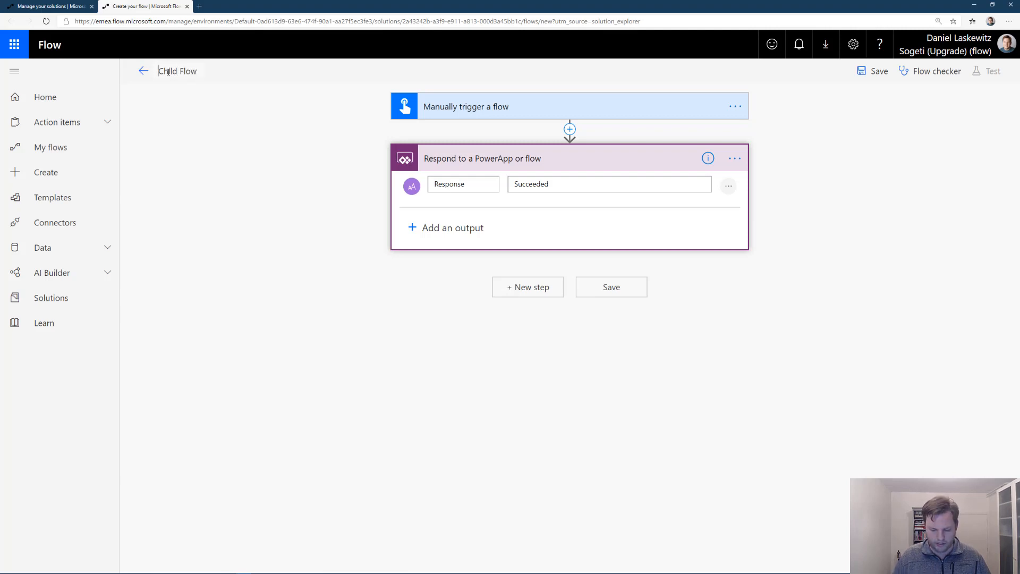
pyautogui.write('Button')
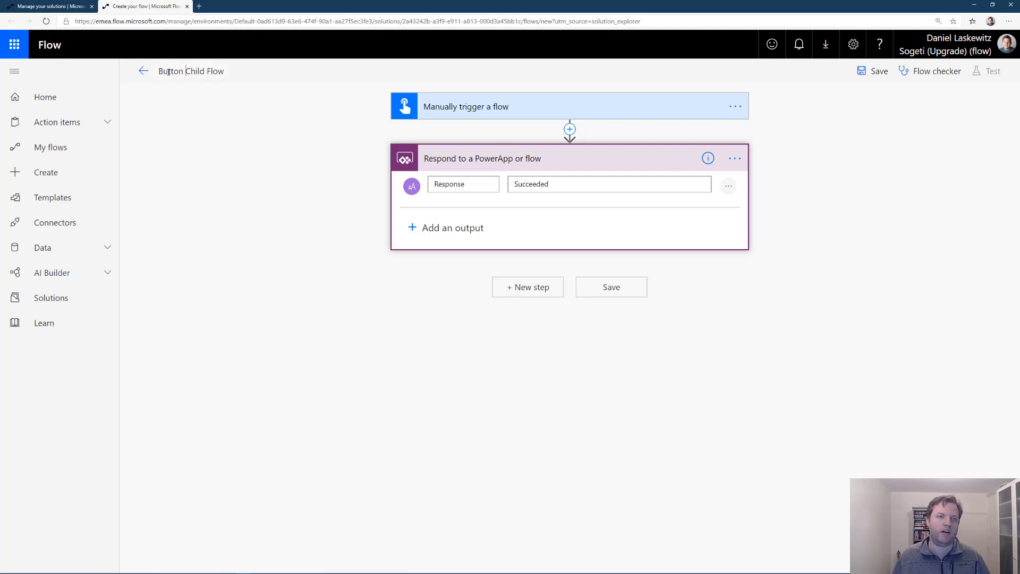
pyautogui.click(598, 288)
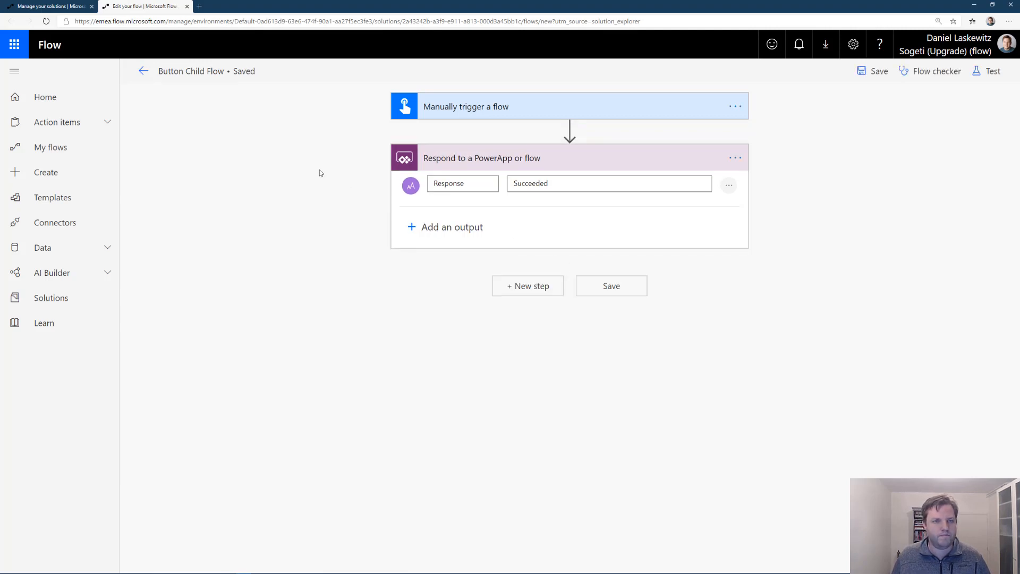
# Step: Return to the Child Flow Demo solution and create a second flow with the "Manually trigger a flow" trigger
pyautogui.click(59, 6)
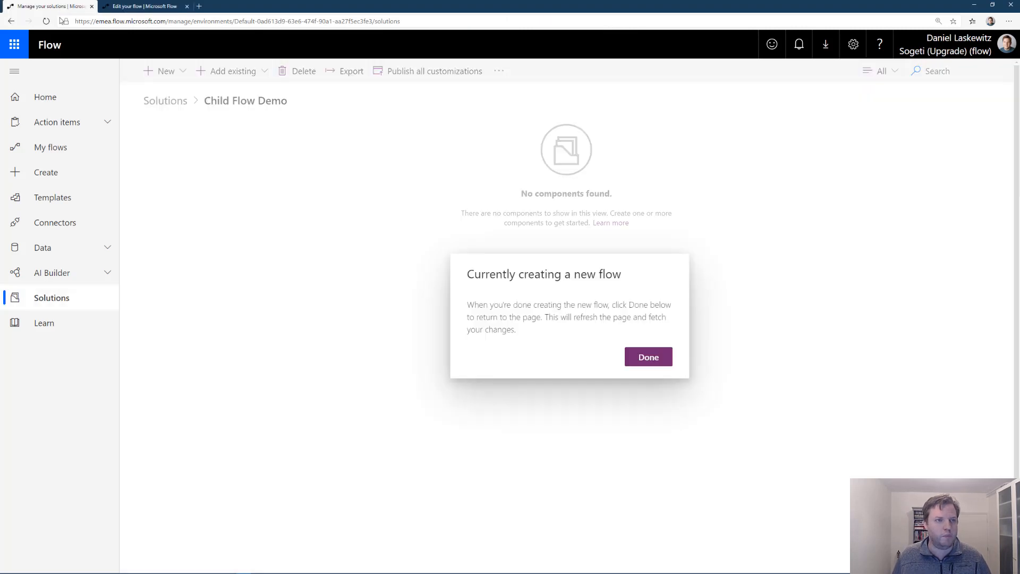
pyautogui.click(644, 355)
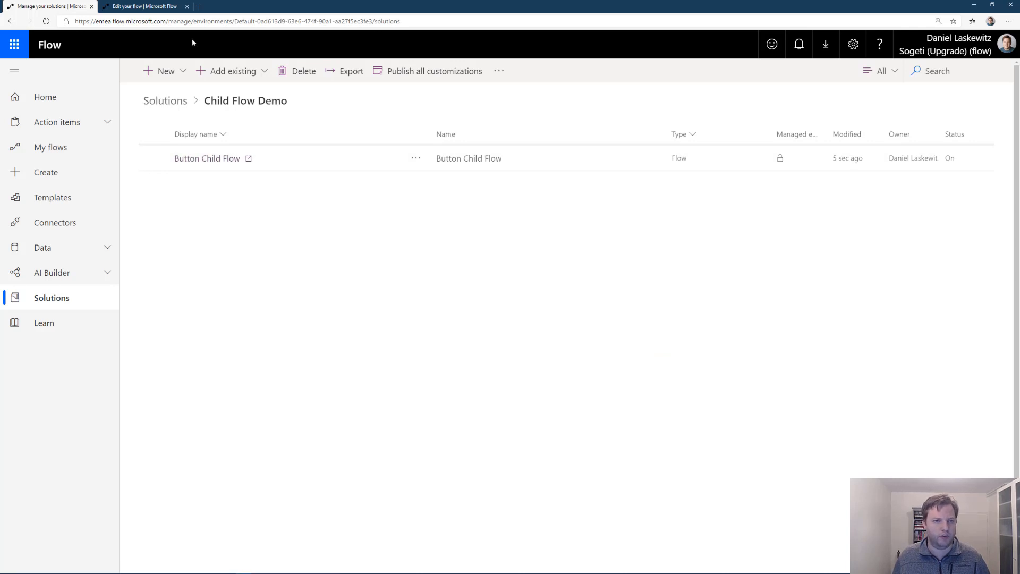
pyautogui.click(172, 70)
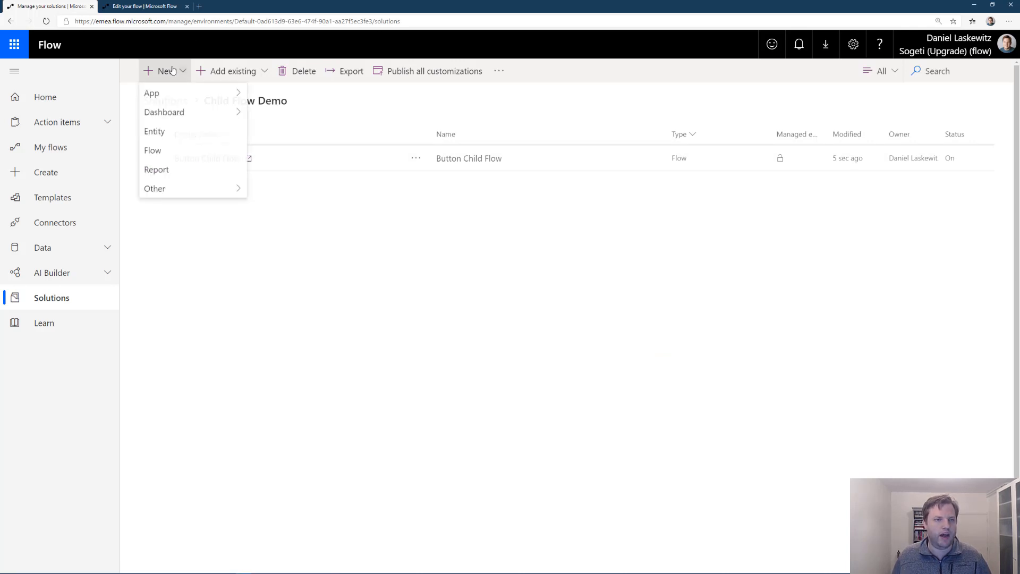
pyautogui.click(154, 150)
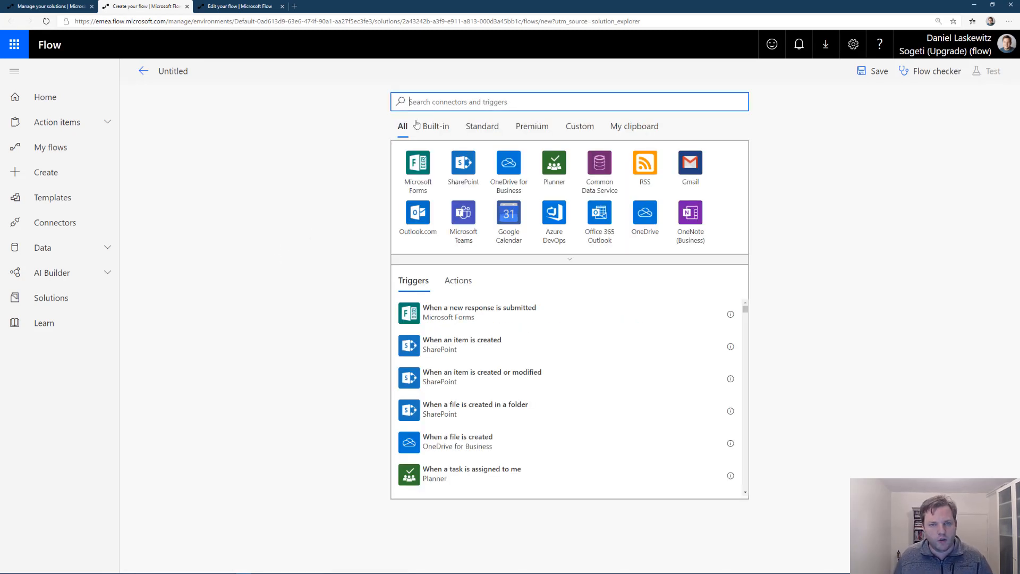
pyautogui.write('flow')
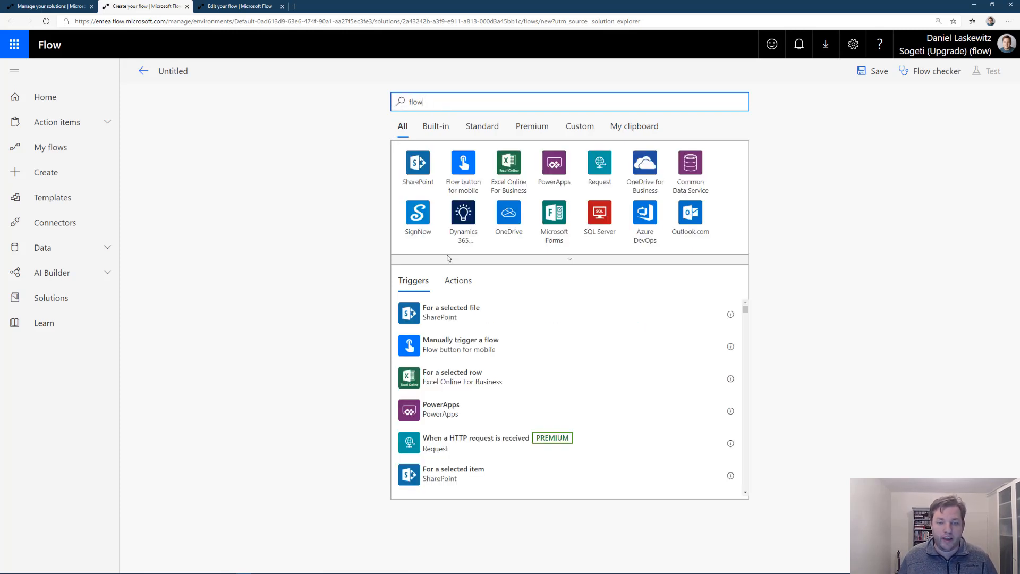
pyautogui.click(517, 351)
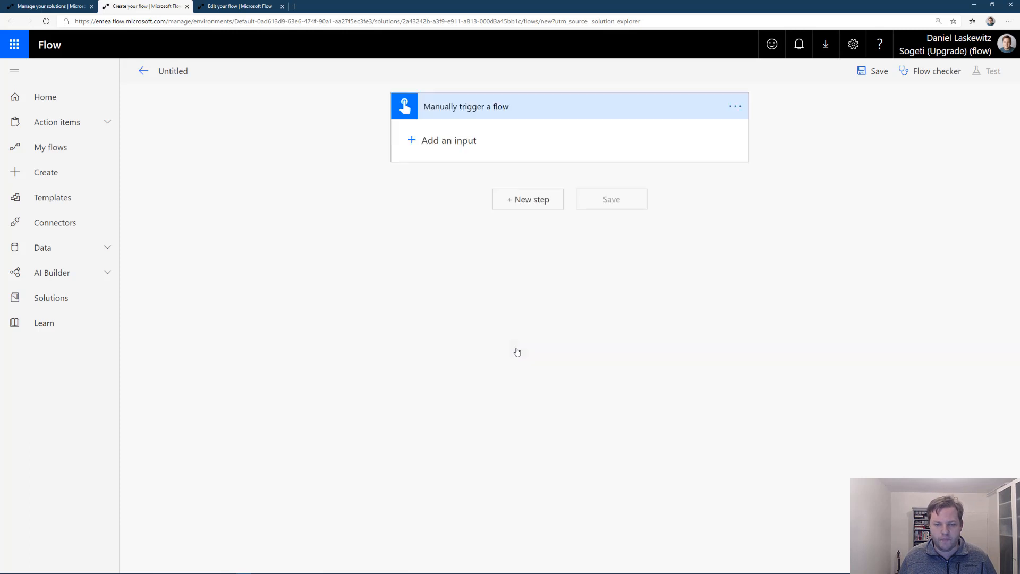
# Step: Add a "Run a Child Flow" action after the trigger and set its child flow to Button Child Flow
pyautogui.click(524, 205)
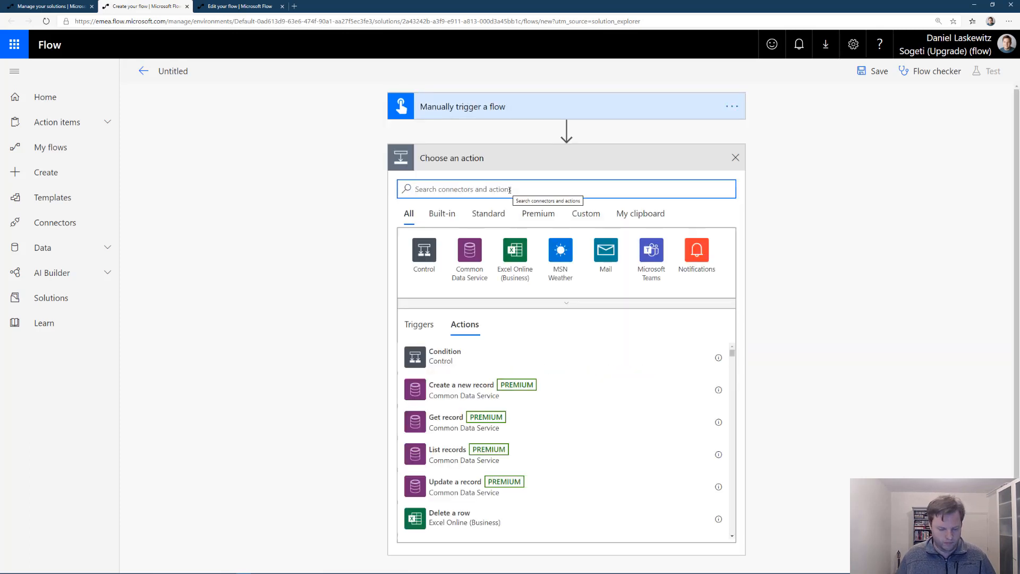
pyautogui.write('child')
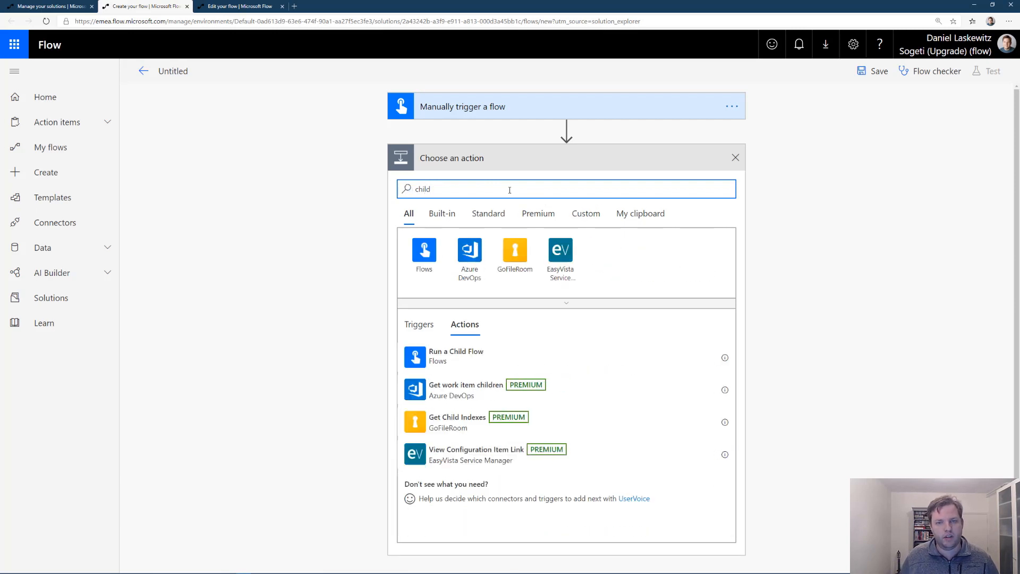
pyautogui.click(455, 359)
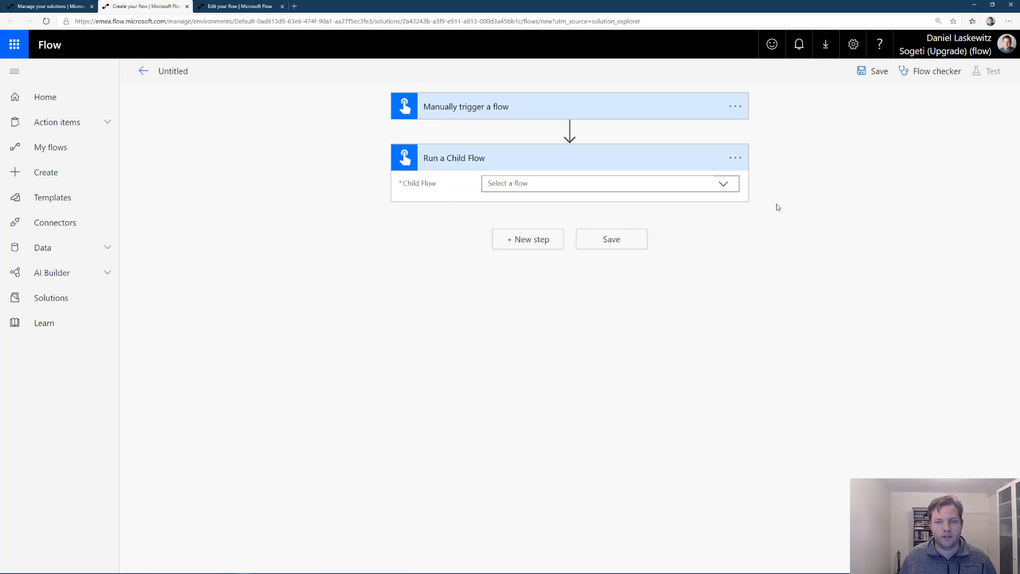
pyautogui.click(722, 186)
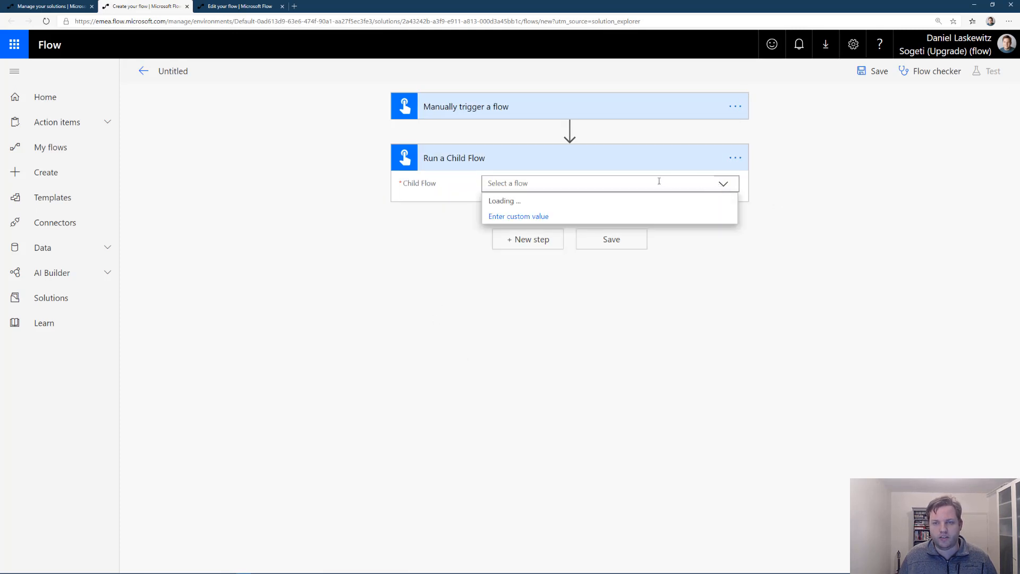
pyautogui.click(534, 200)
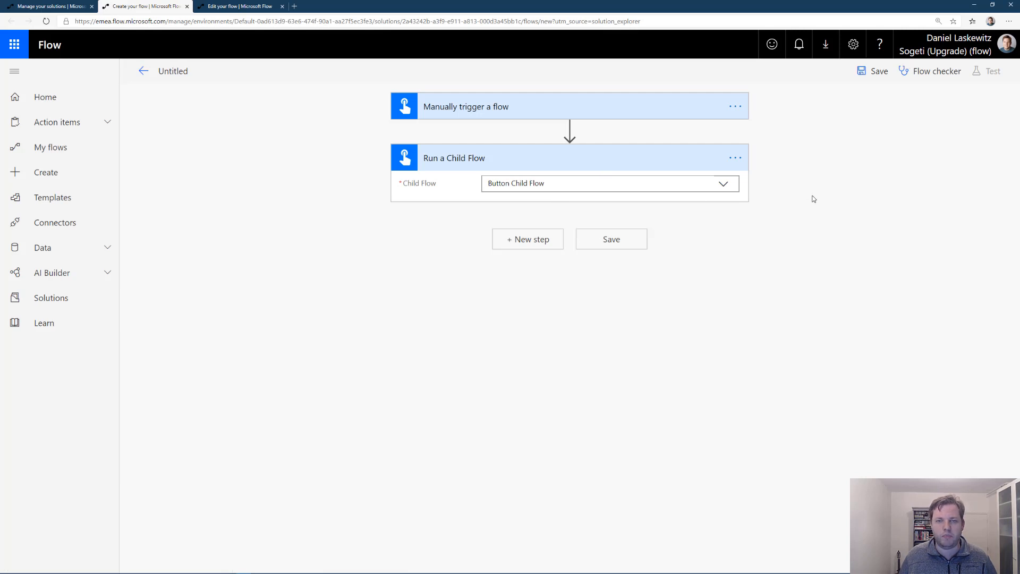
# Step: Add a Compose action with the child flow's Response output as its input, and save the flow
pyautogui.click(532, 240)
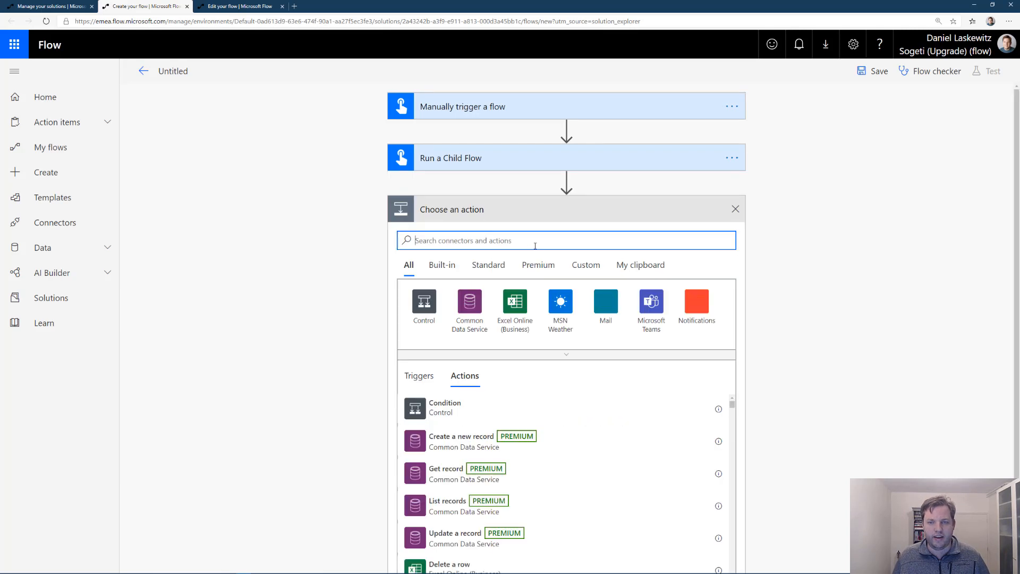
pyautogui.write('compose')
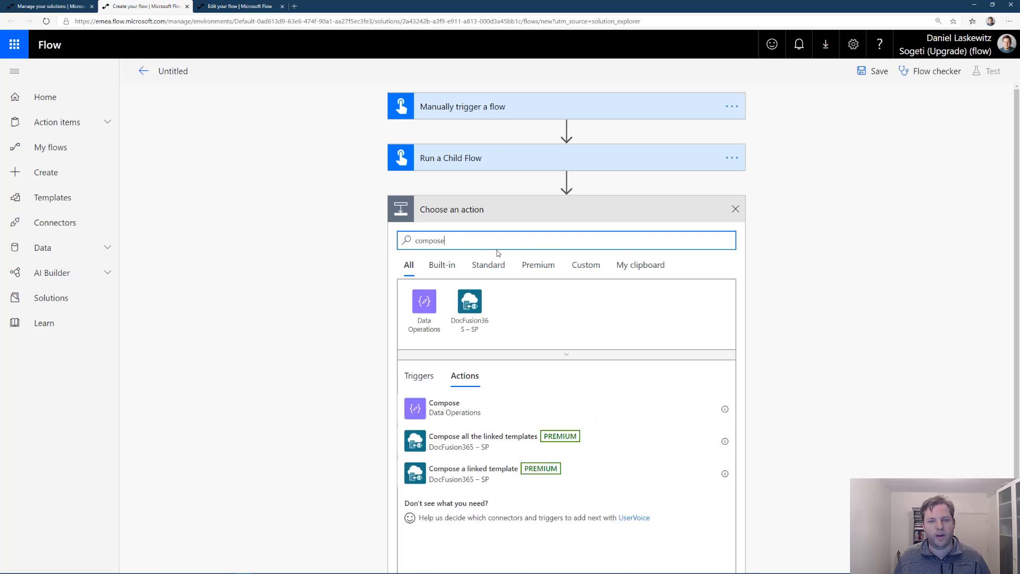
pyautogui.click(446, 408)
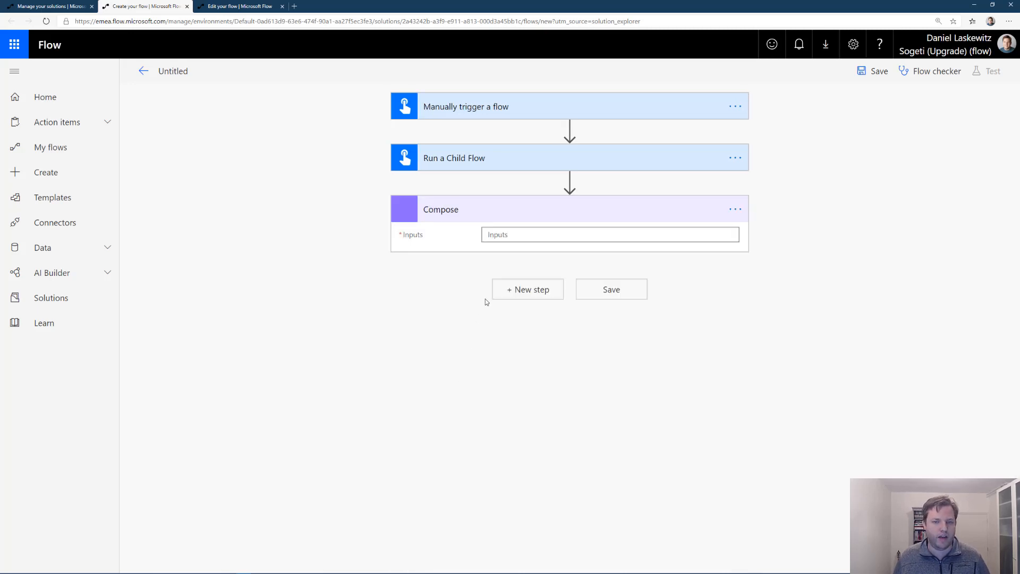
pyautogui.click(512, 233)
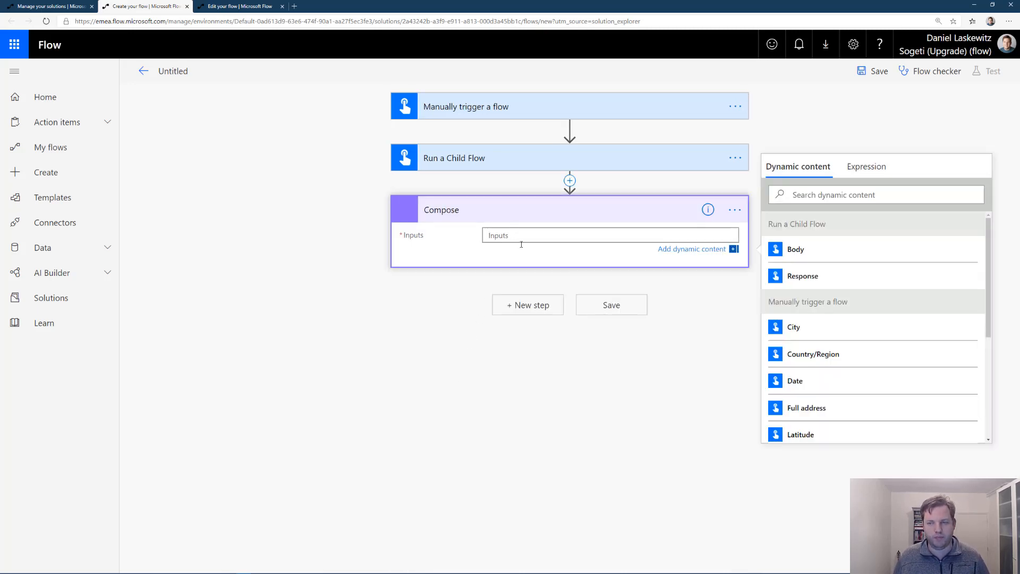
pyautogui.click(824, 278)
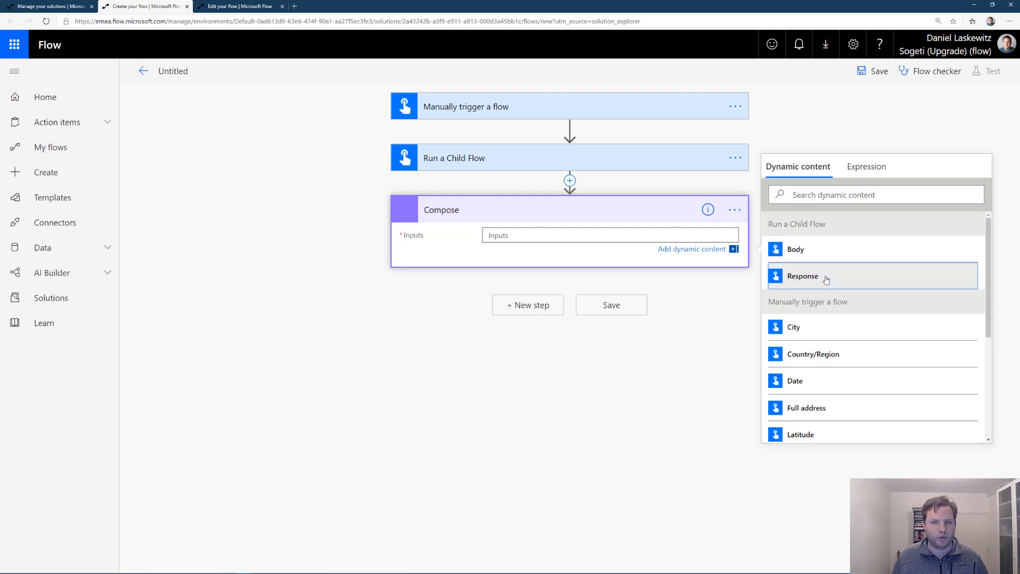
pyautogui.click(765, 141)
pyautogui.click(609, 294)
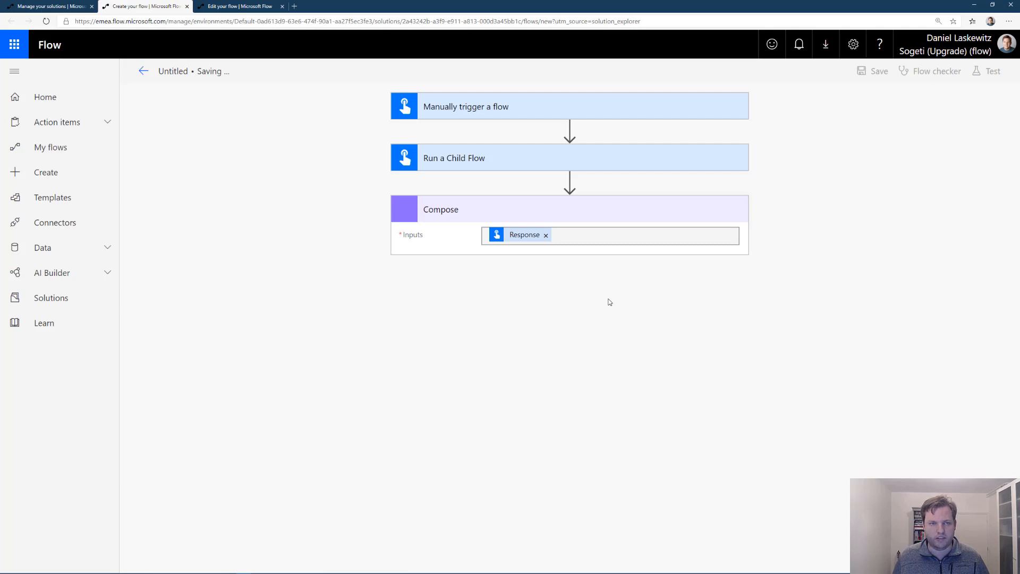
# Step: Rename the parent flow as "Master Flow" and save it
pyautogui.click(183, 73)
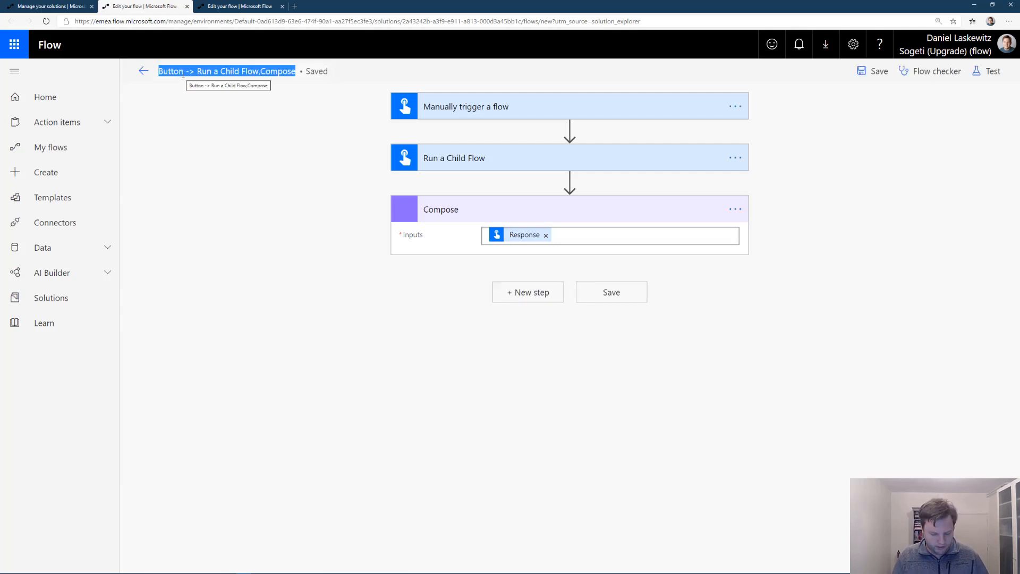
pyautogui.write('Master F')
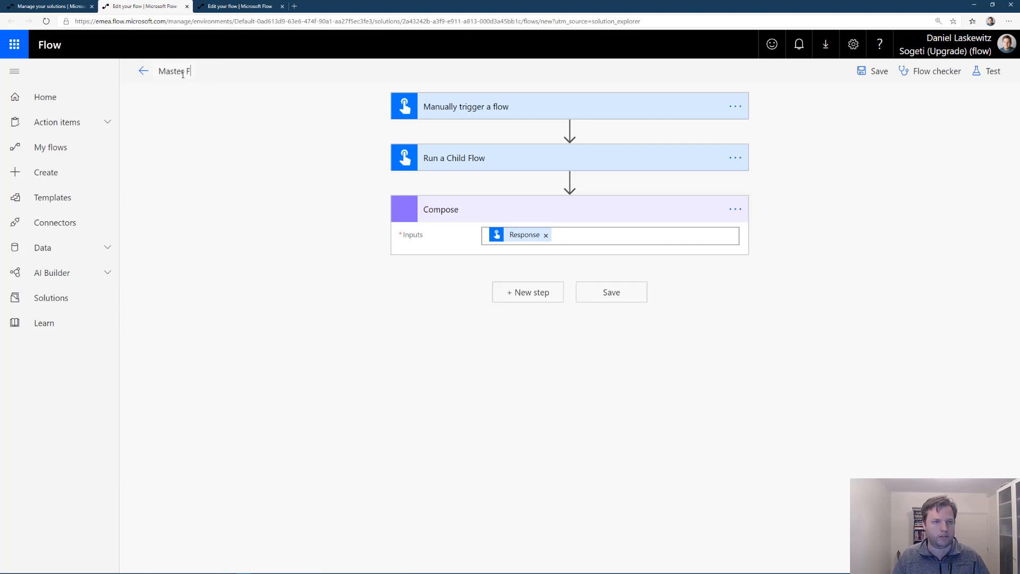
pyautogui.write('low')
pyautogui.click(624, 290)
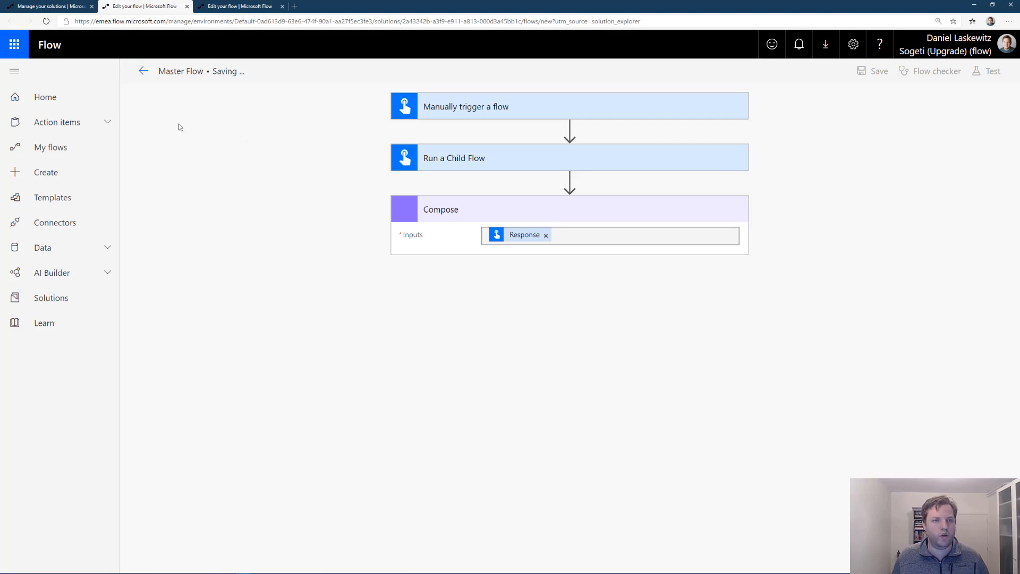
# Step: Leave the flow editor and run the Master Flow from its details page
pyautogui.click(143, 70)
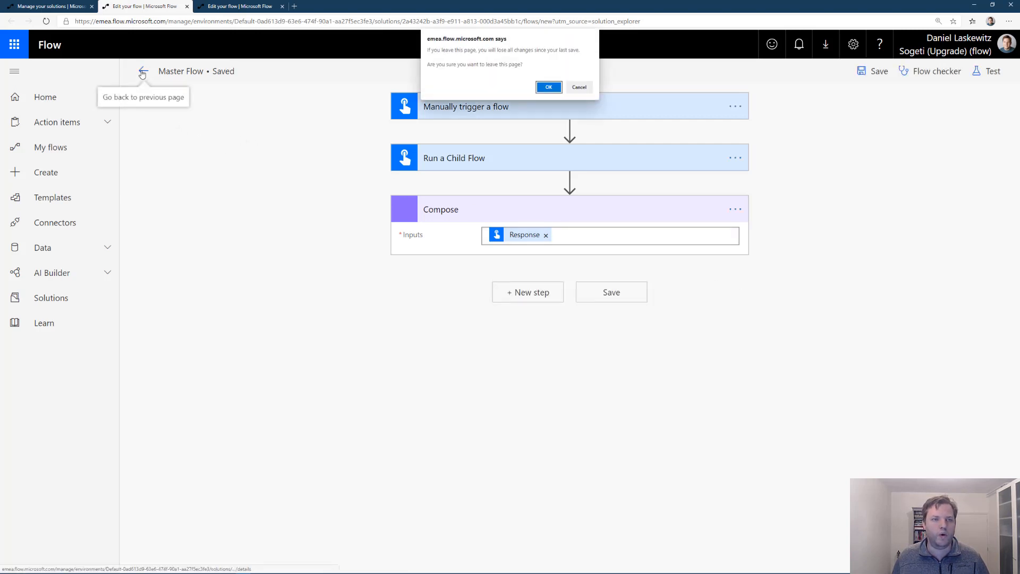
pyautogui.click(548, 88)
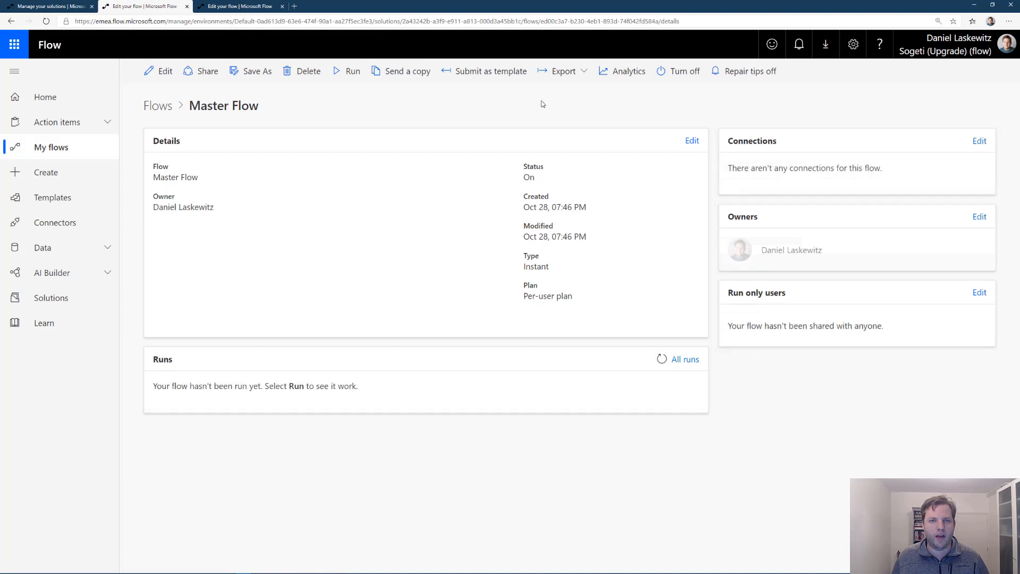
pyautogui.click(345, 72)
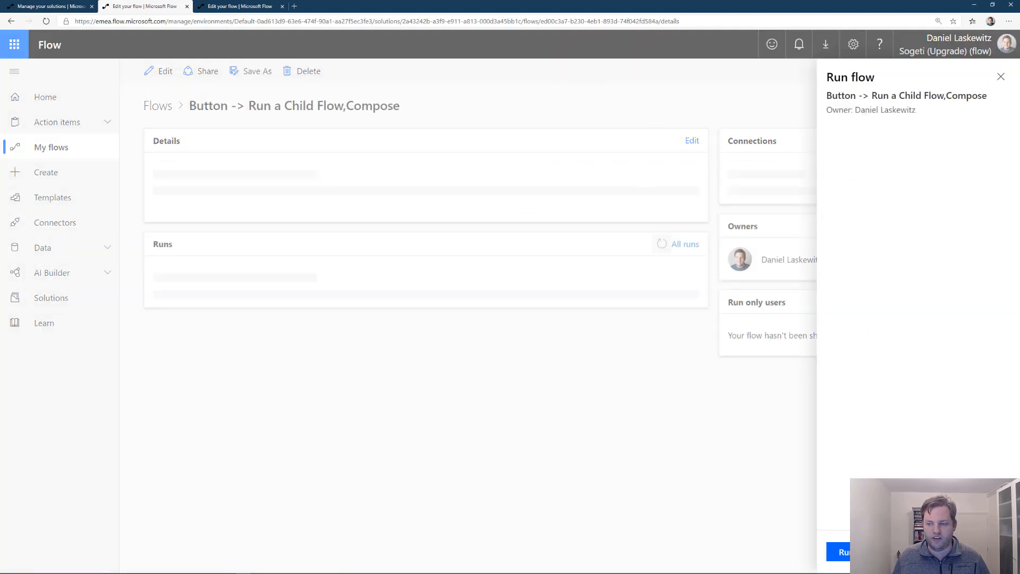
pyautogui.click(844, 552)
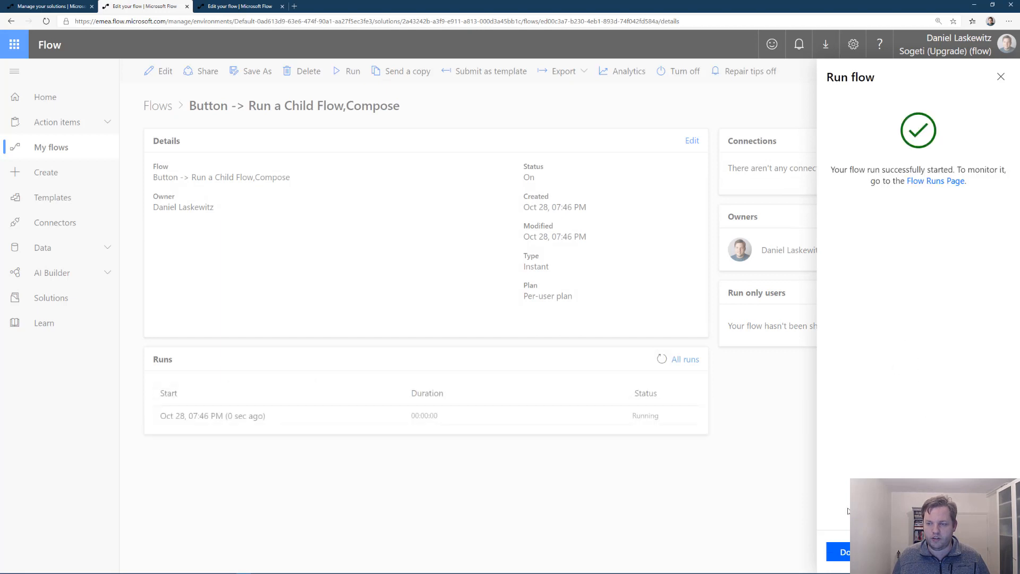
pyautogui.click(845, 553)
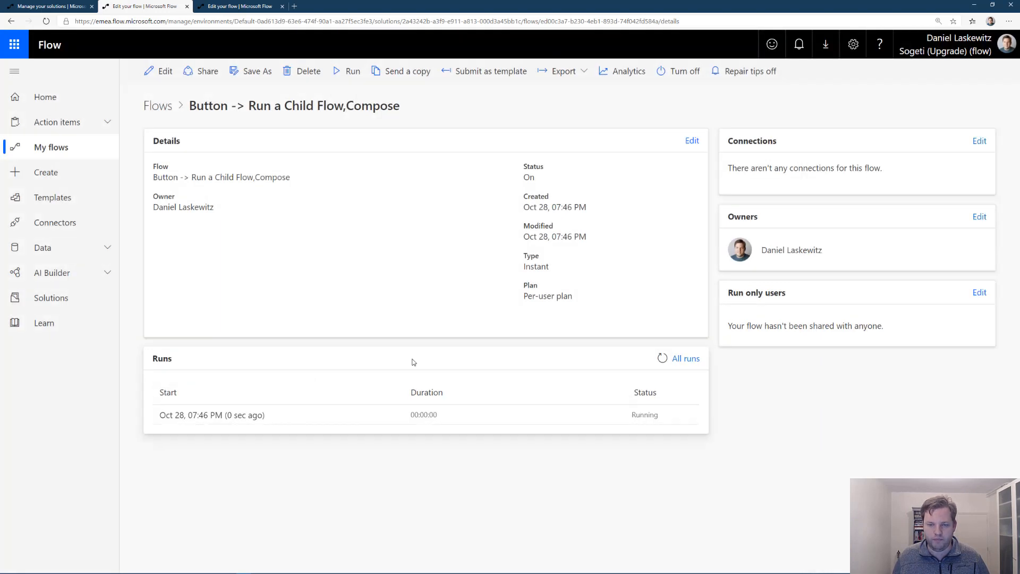
# Step: Open the latest run and examine the outputs of the Run a Child Flow and Compose actions
pyautogui.click(225, 416)
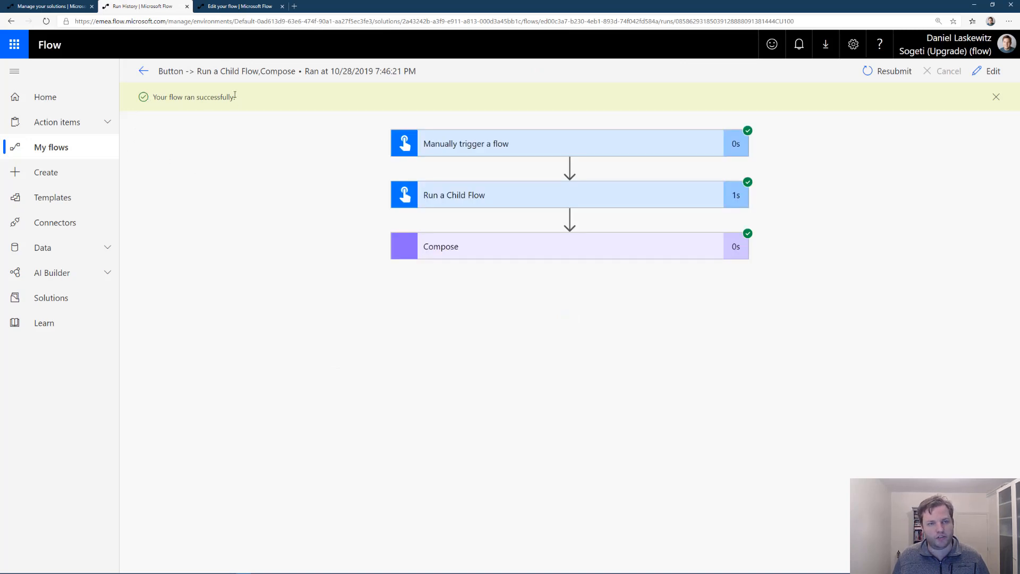
pyautogui.click(565, 196)
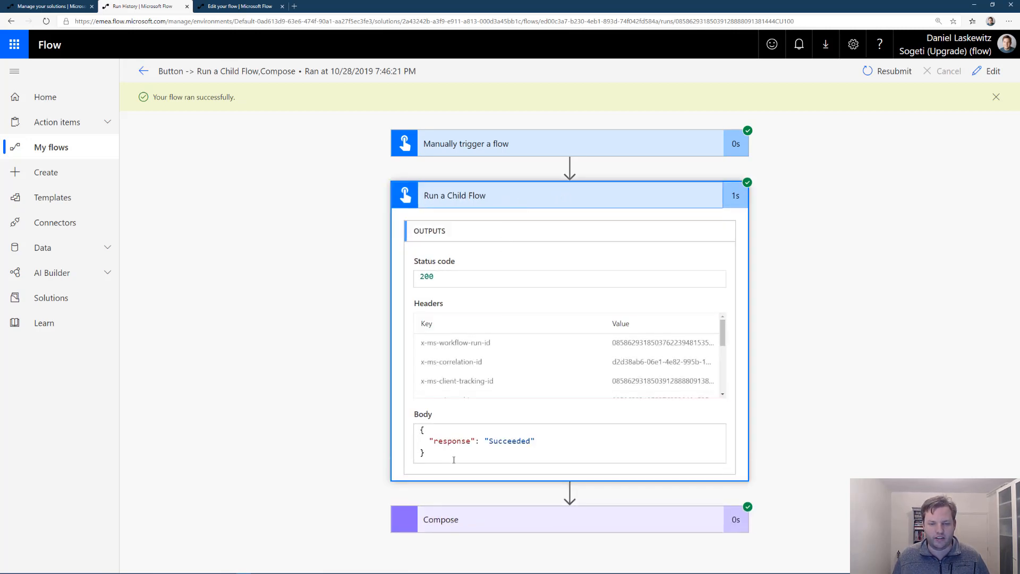
pyautogui.doubleClick(509, 441)
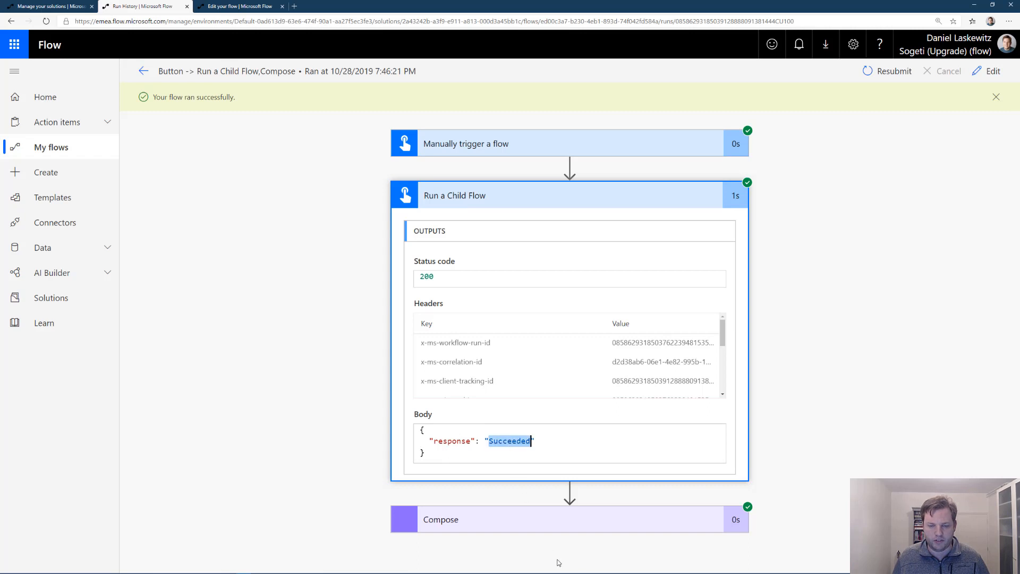
pyautogui.click(581, 520)
pyautogui.scroll(-3, 847, 442)
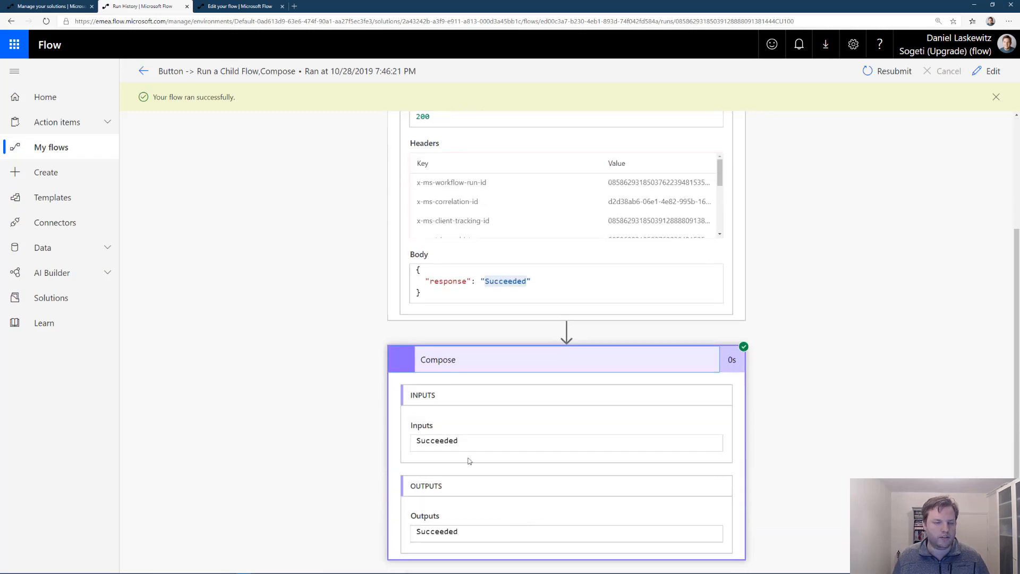
pyautogui.scroll(2, 584, 407)
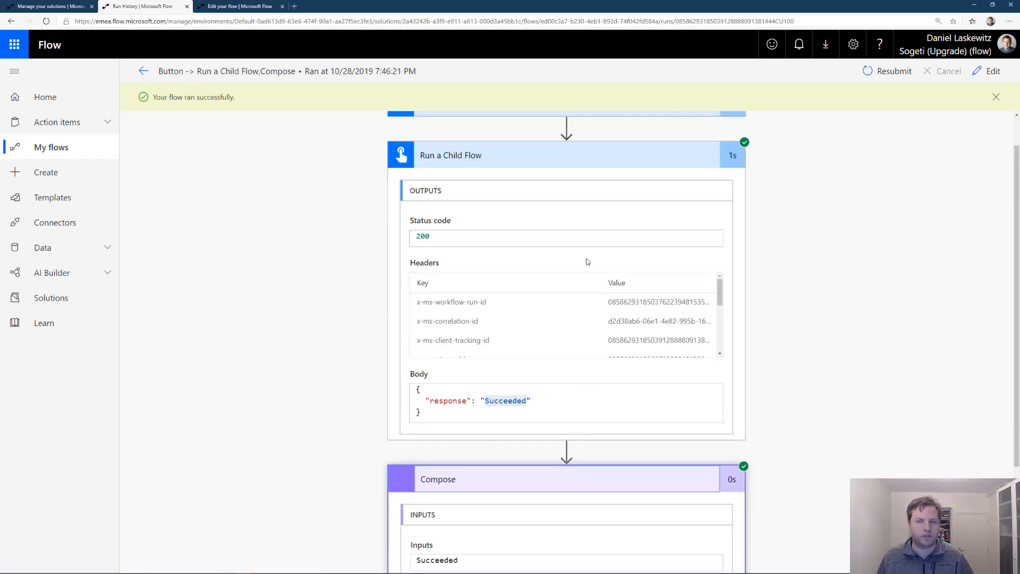
pyautogui.scroll(1, 529, 228)
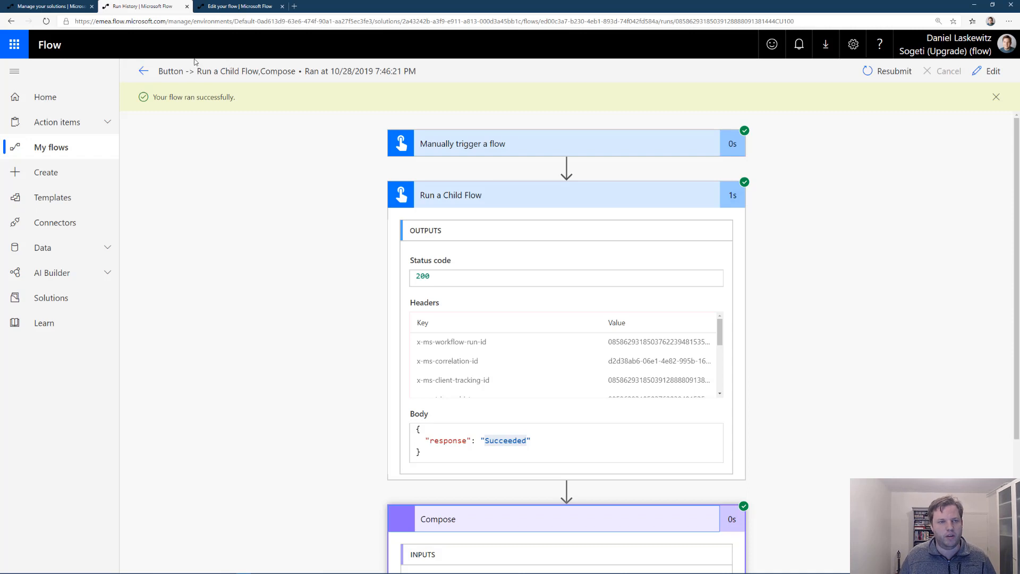
# Step: Return to the Child Flow Demo solution and create another flow with the "When a HTTP request is received" trigger
pyautogui.click(142, 70)
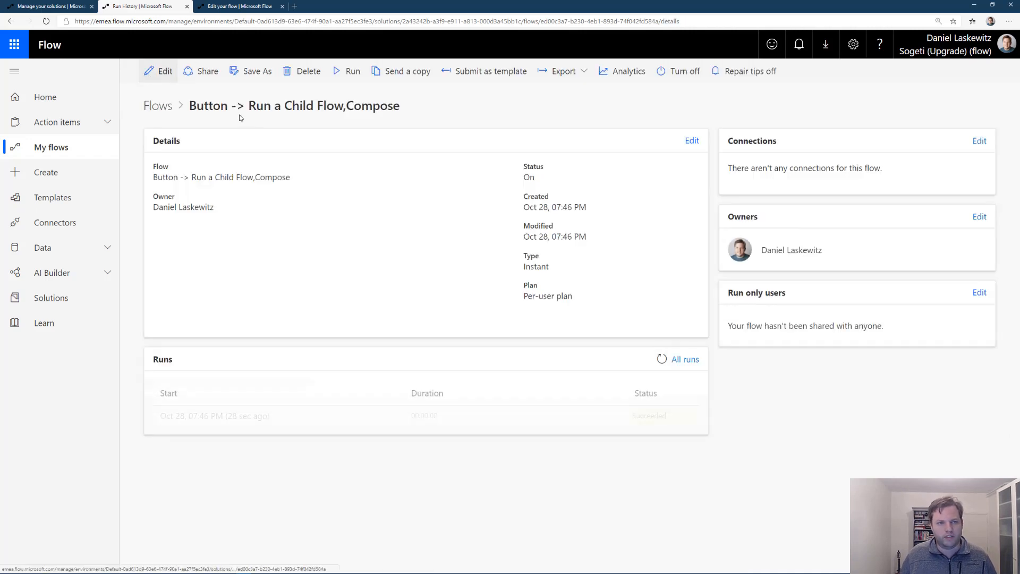
pyautogui.click(41, 6)
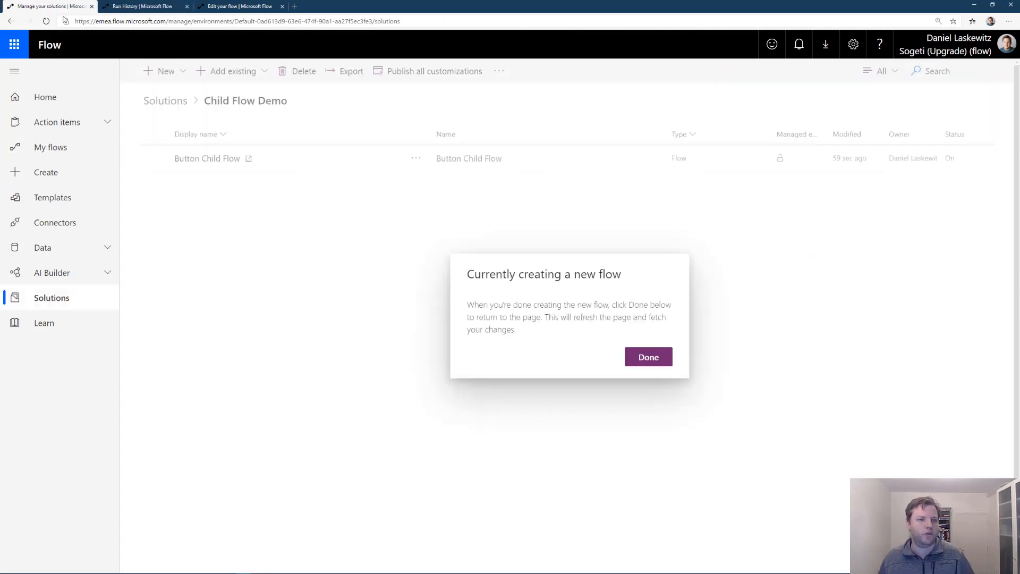
pyautogui.click(659, 364)
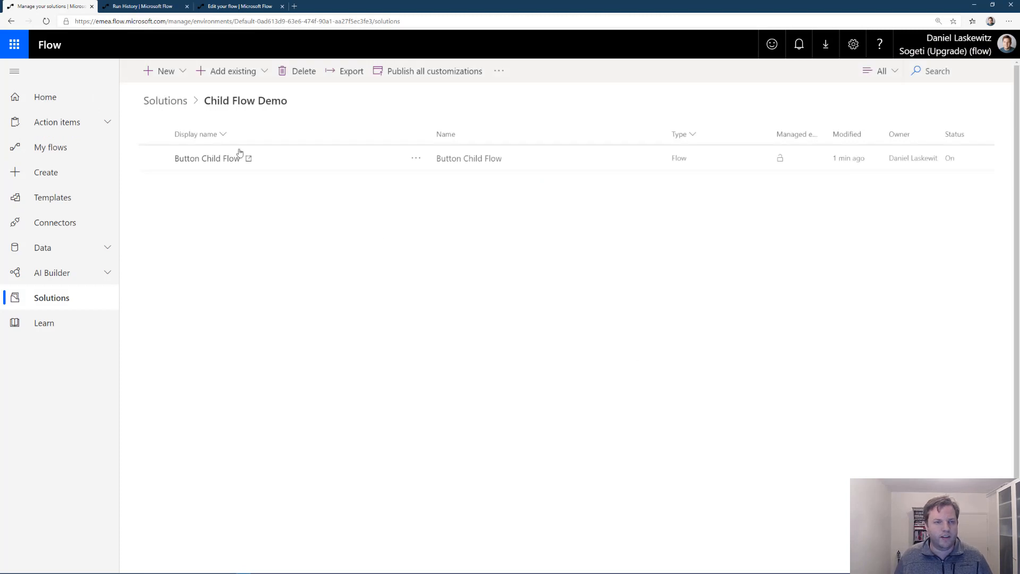
pyautogui.click(159, 72)
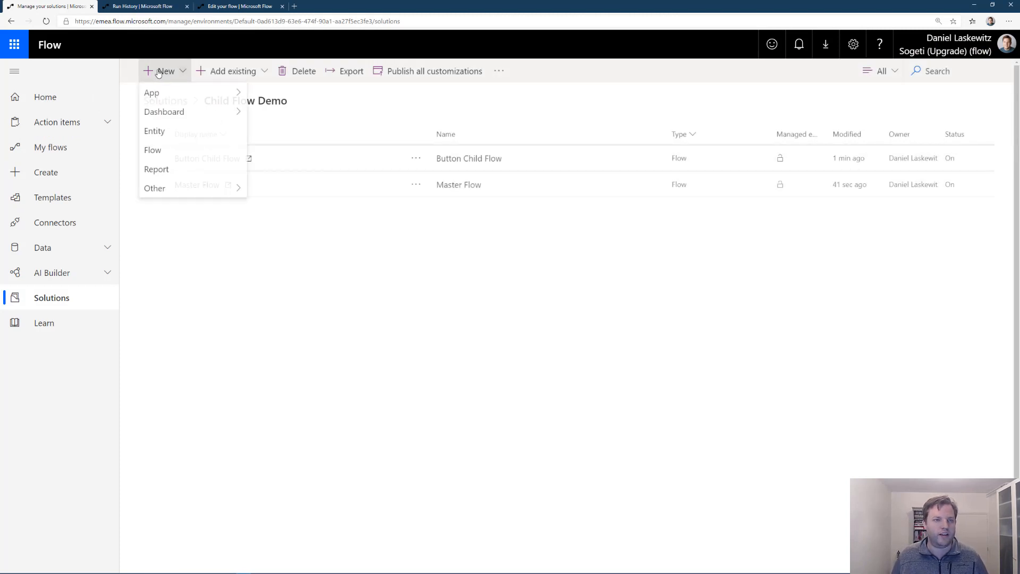
pyautogui.click(159, 151)
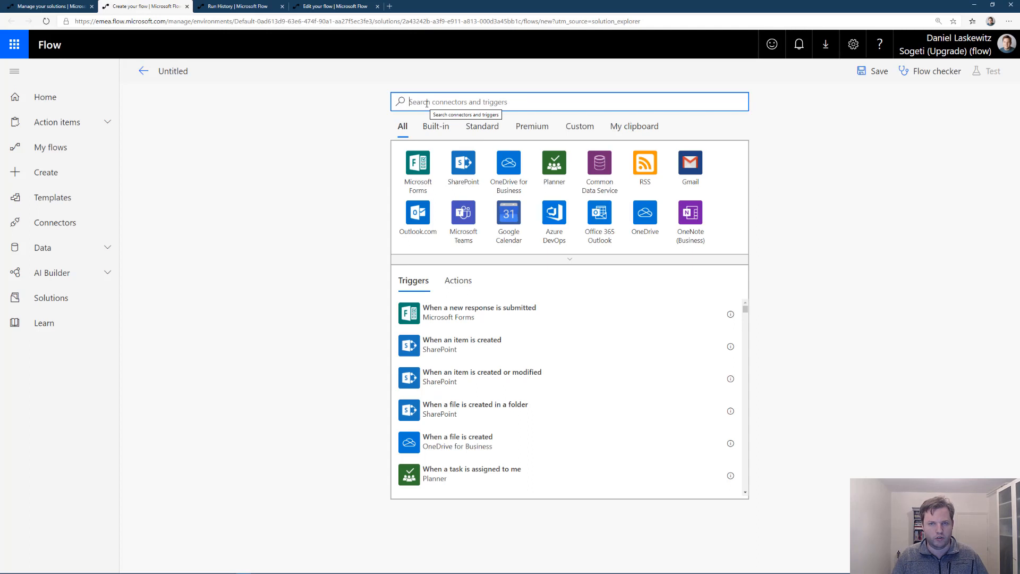
pyautogui.write('request')
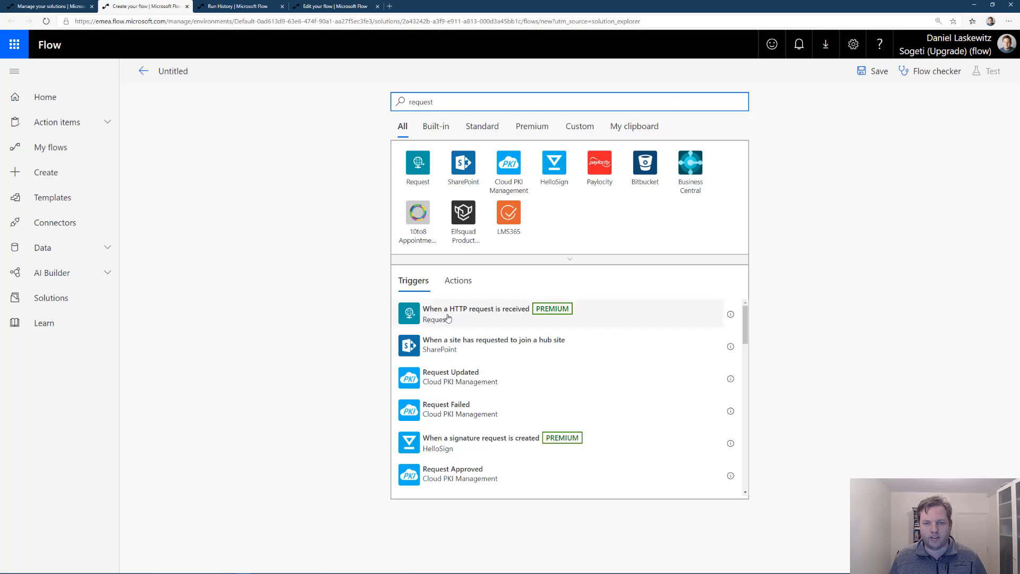
pyautogui.click(491, 316)
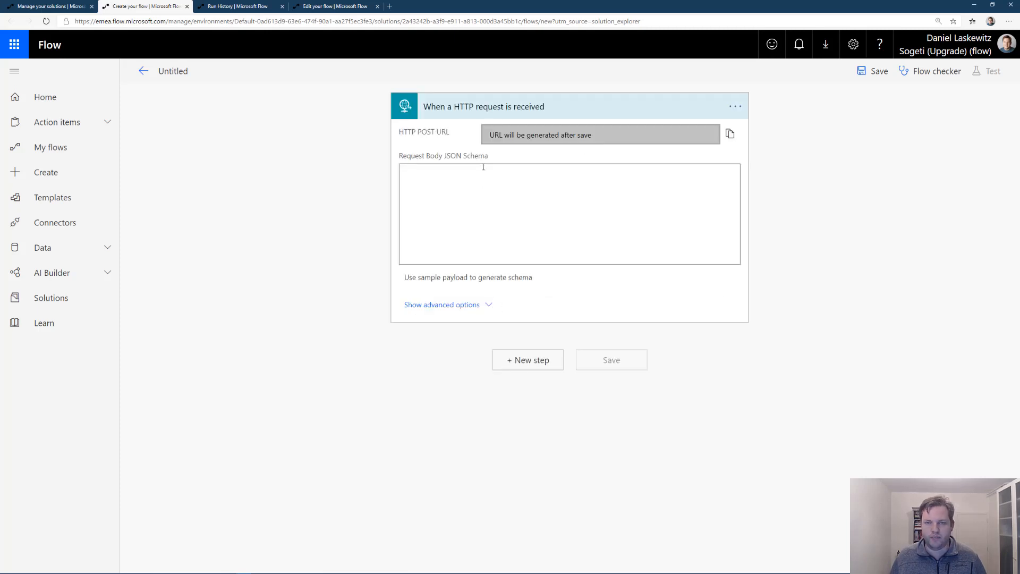
# Step: Generate the HTTP trigger's request body JSON schema from the sample payload {"Input":""}
pyautogui.click(447, 226)
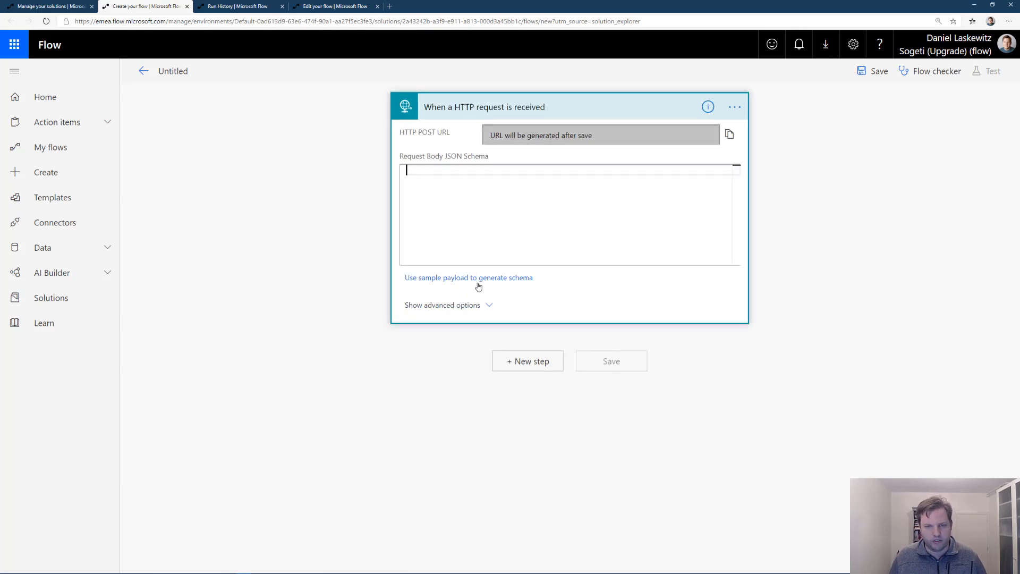
pyautogui.click(496, 278)
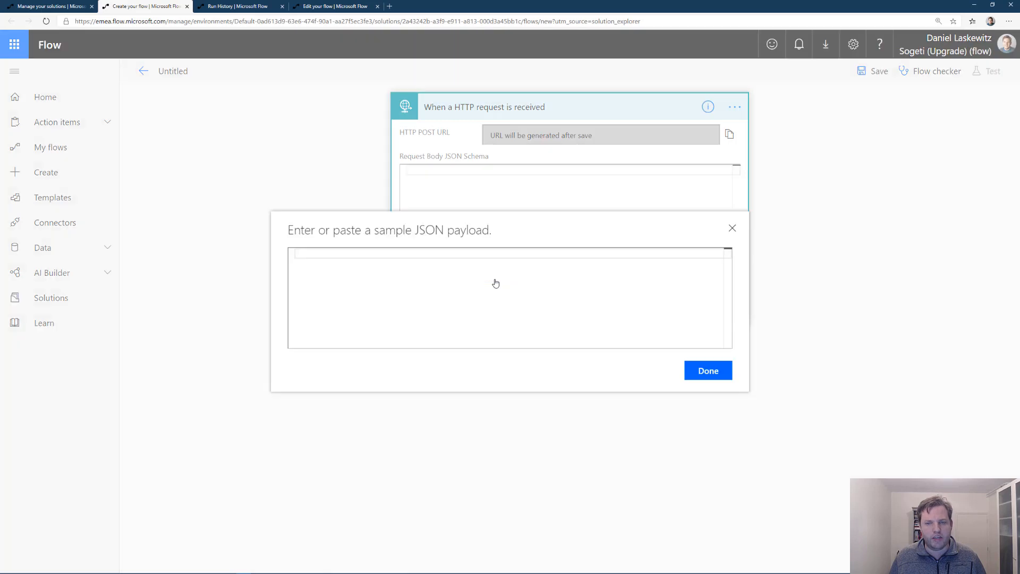
pyautogui.write('{')
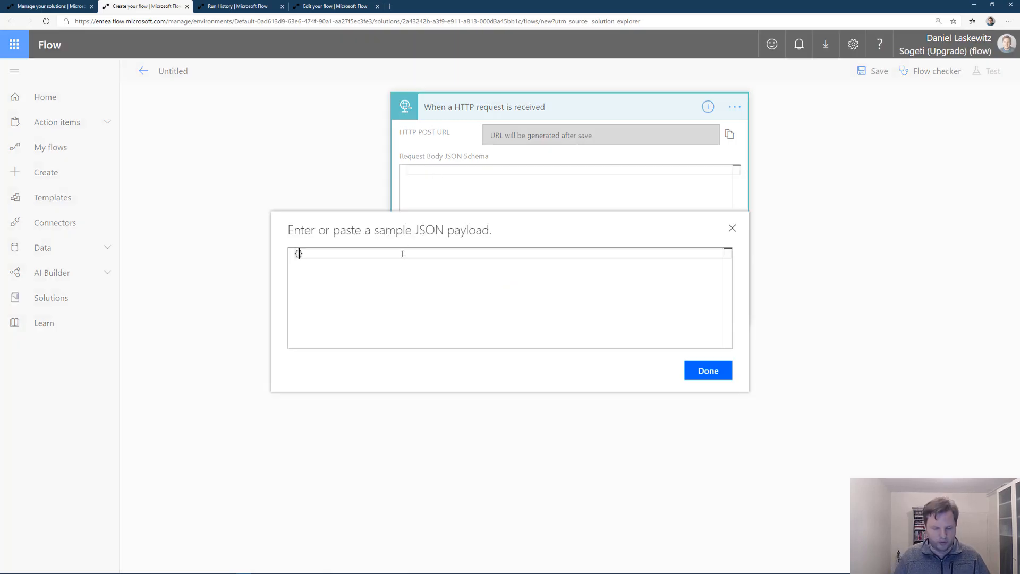
pyautogui.write('}')
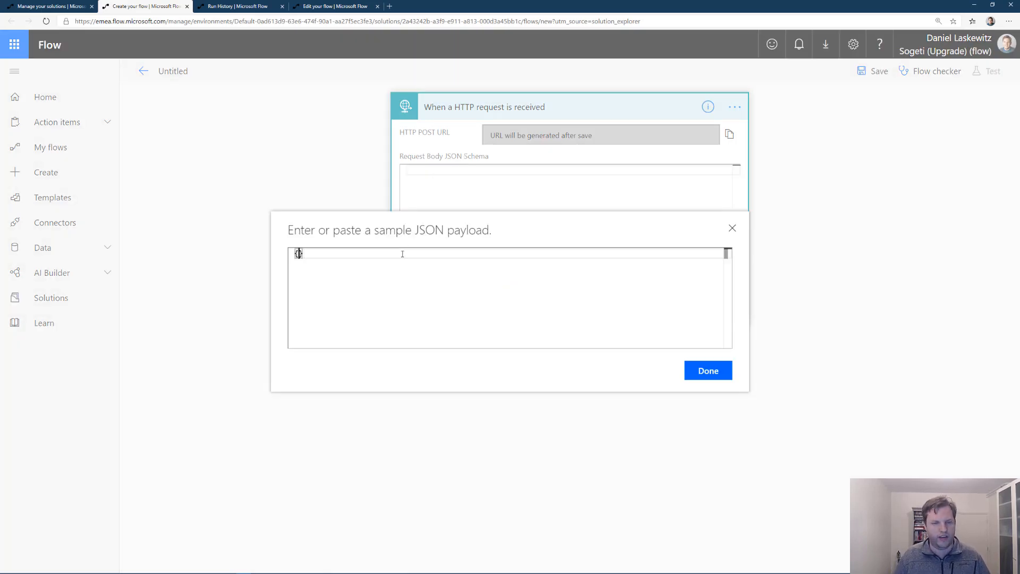
pyautogui.write('"":"')
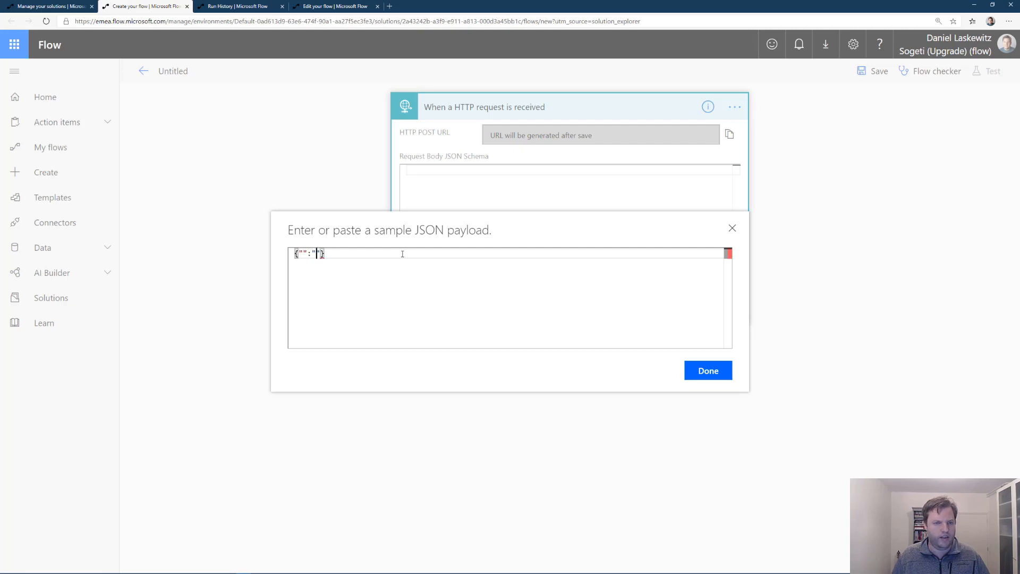
pyautogui.press('Left')
pyautogui.press('Left')
pyautogui.press('Left')
pyautogui.write('Input')
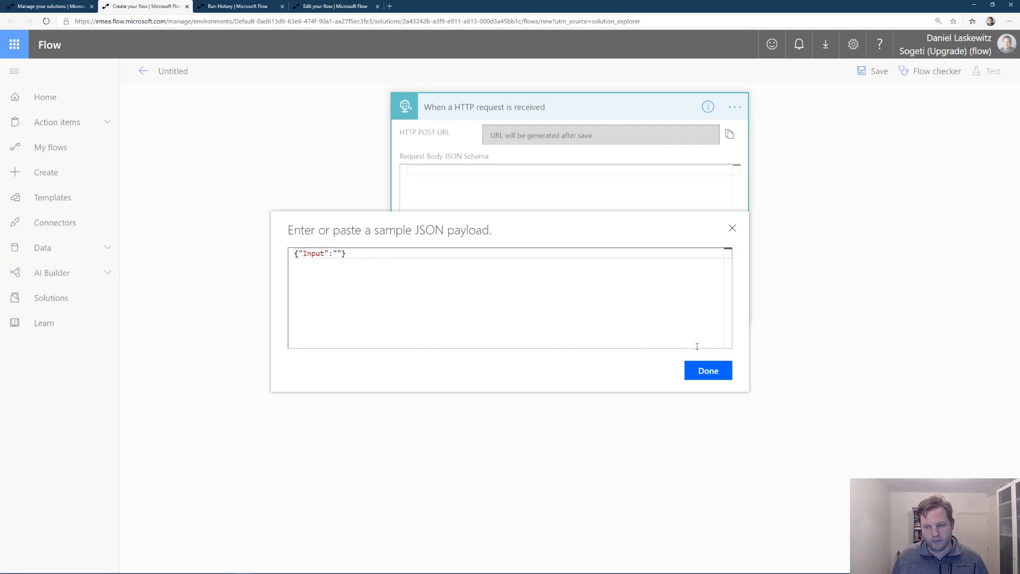
pyautogui.click(712, 372)
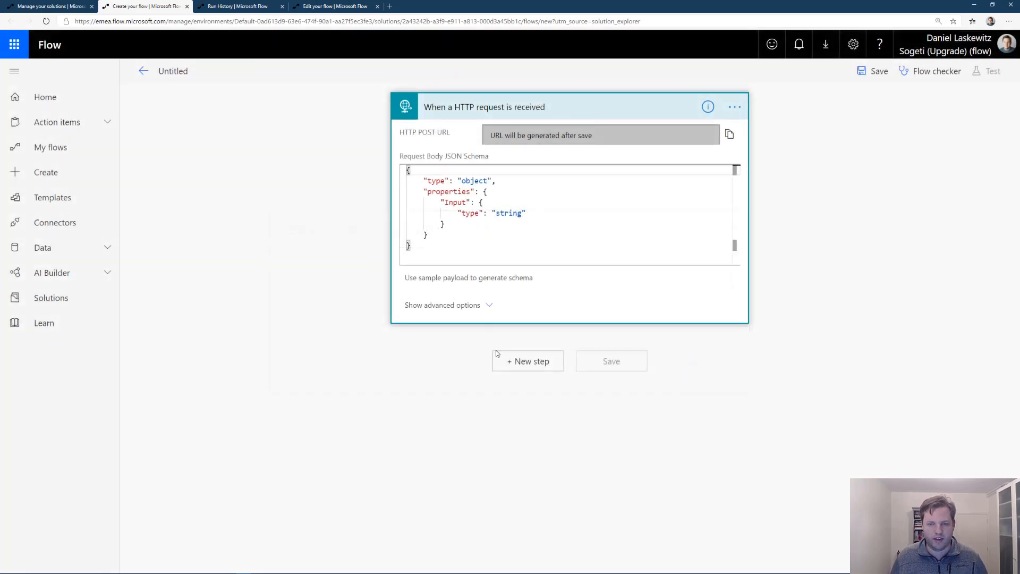
# Step: Add the Request connector's Response action after the HTTP trigger
pyautogui.click(530, 361)
pyautogui.click(462, 190)
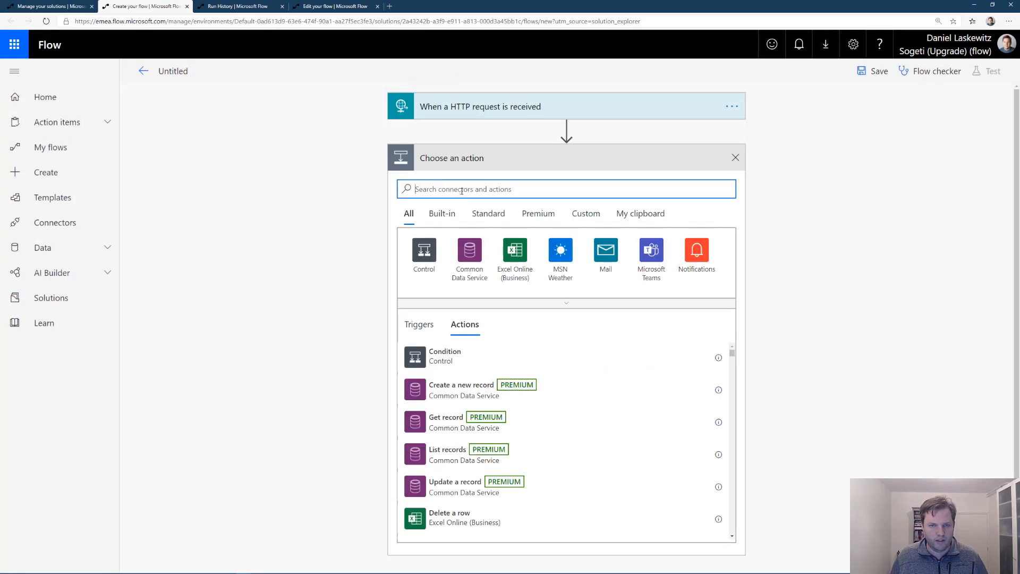
pyautogui.write('Re')
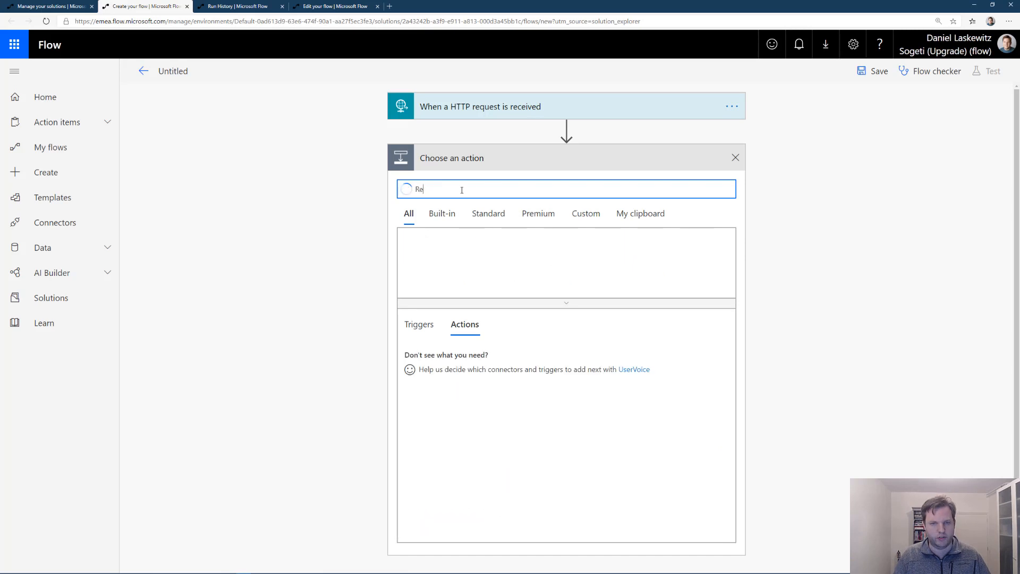
pyautogui.write('sponse')
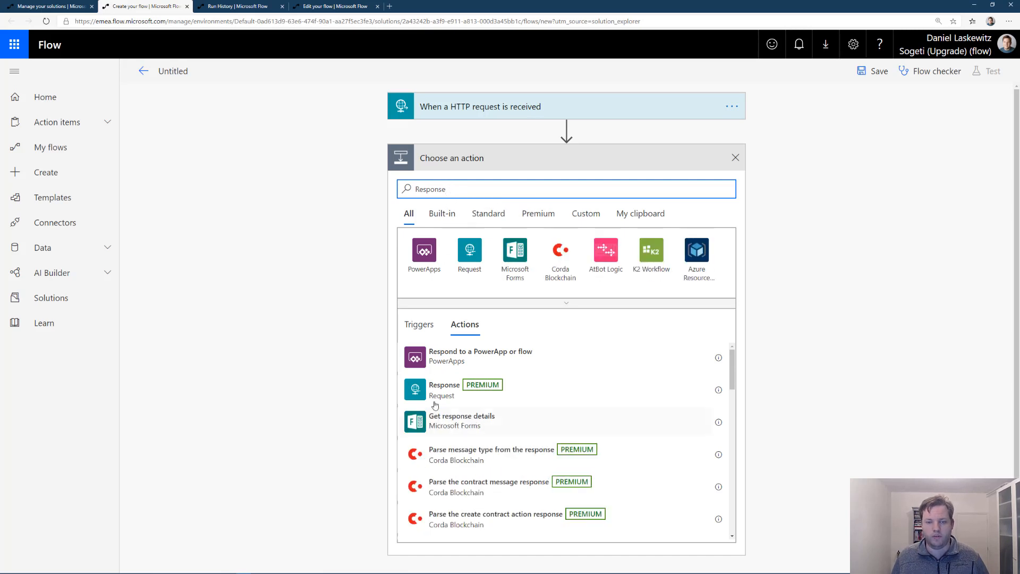
pyautogui.click(446, 391)
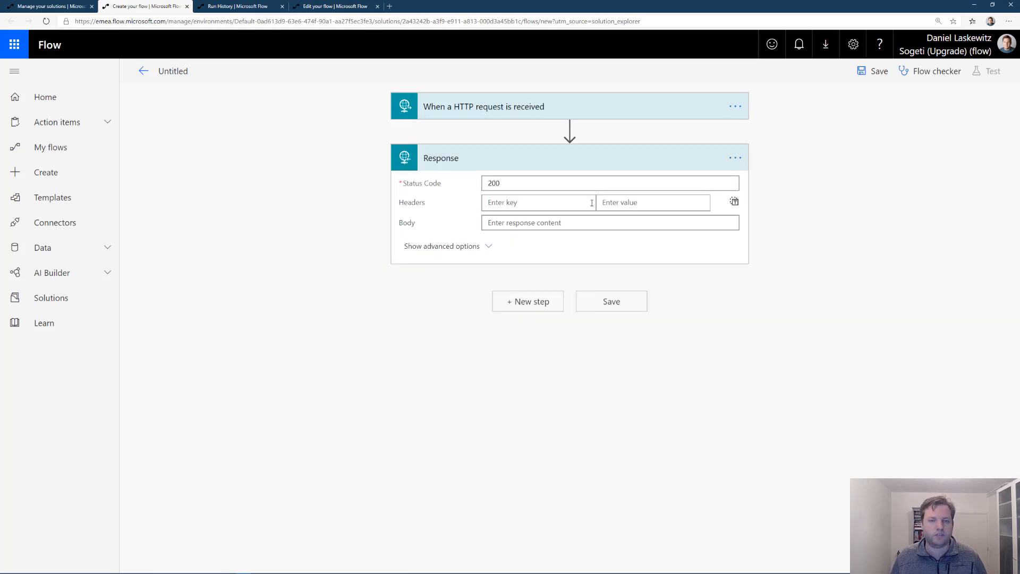
# Step: Set the Response action's body to the trigger's Input value and save the flow
pyautogui.click(529, 223)
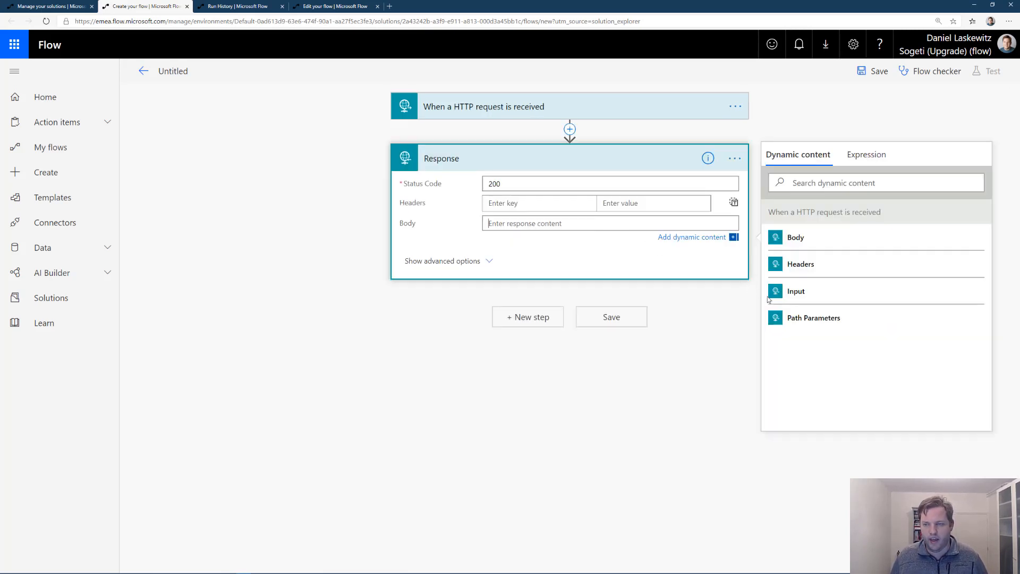
pyautogui.click(805, 293)
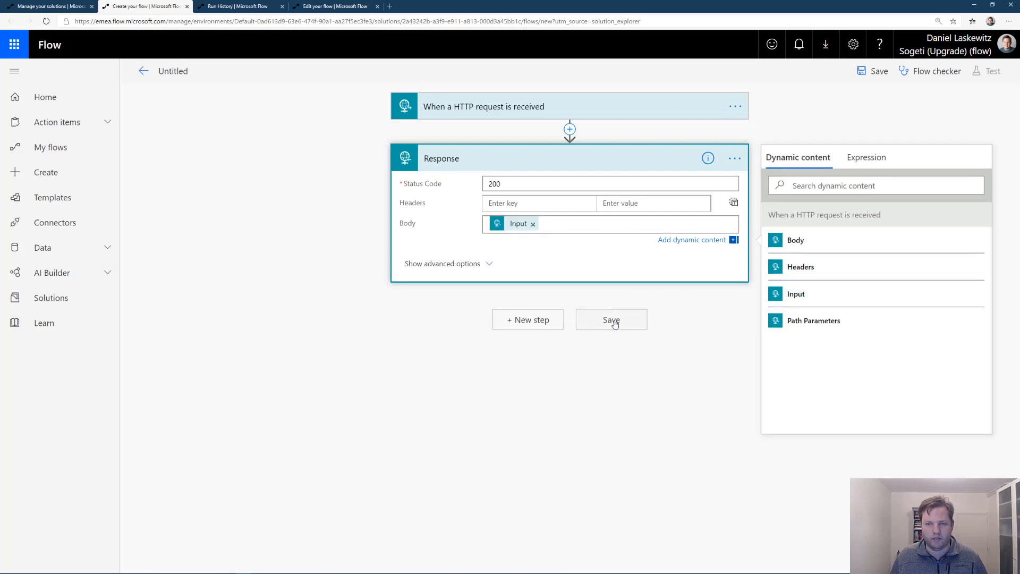
pyautogui.click(611, 320)
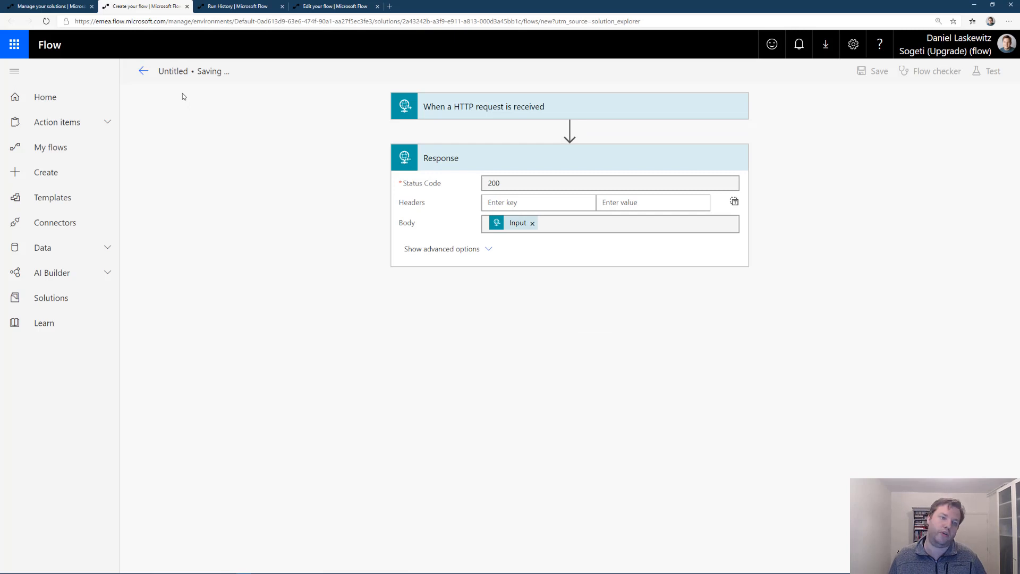
# Step: Rename the new HTTP-triggered flow as HTTP Child Flow and save it
pyautogui.click(180, 68)
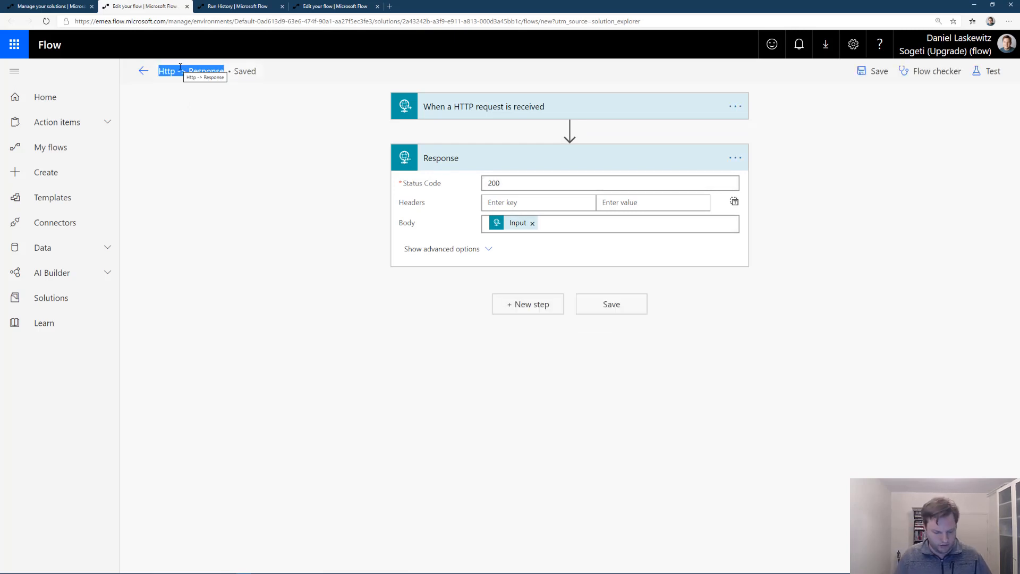
pyautogui.write('HTTP Child Flow')
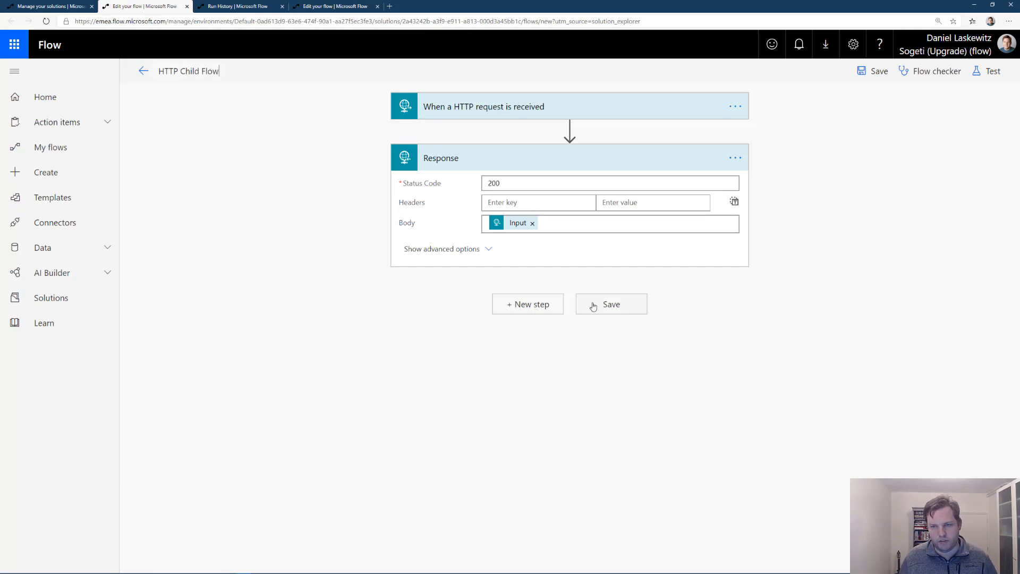
pyautogui.click(593, 306)
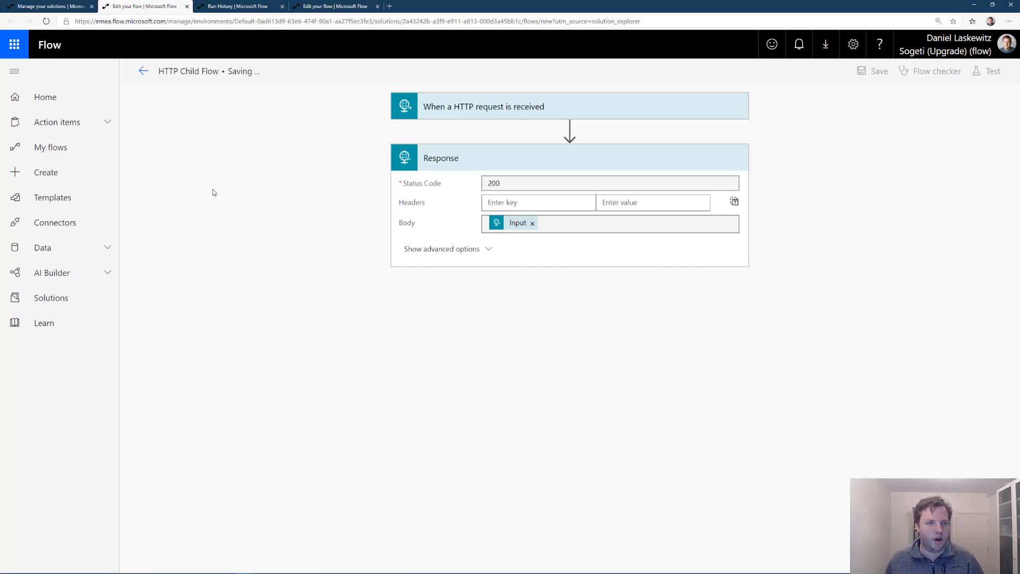
# Step: Return to the Child Flow Demo solution, refresh its flow list and open Master Flow for editing
pyautogui.click(37, 7)
pyautogui.click(639, 357)
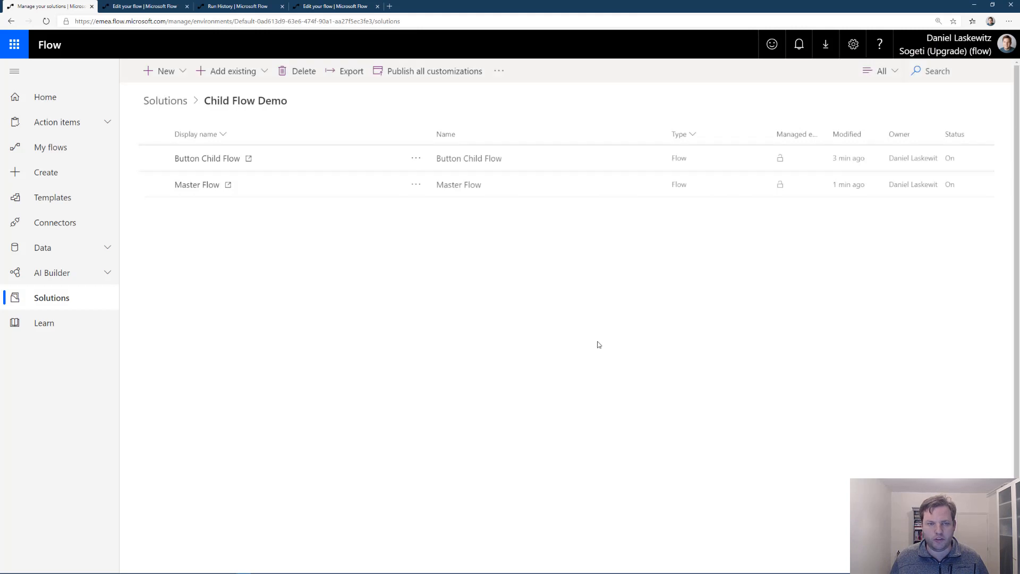
pyautogui.click(198, 211)
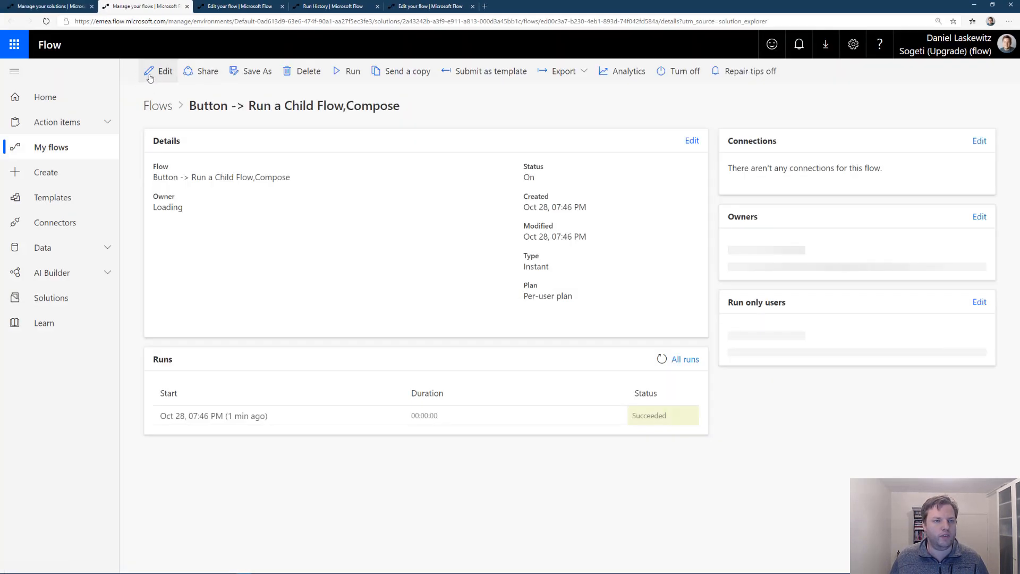
pyautogui.click(155, 75)
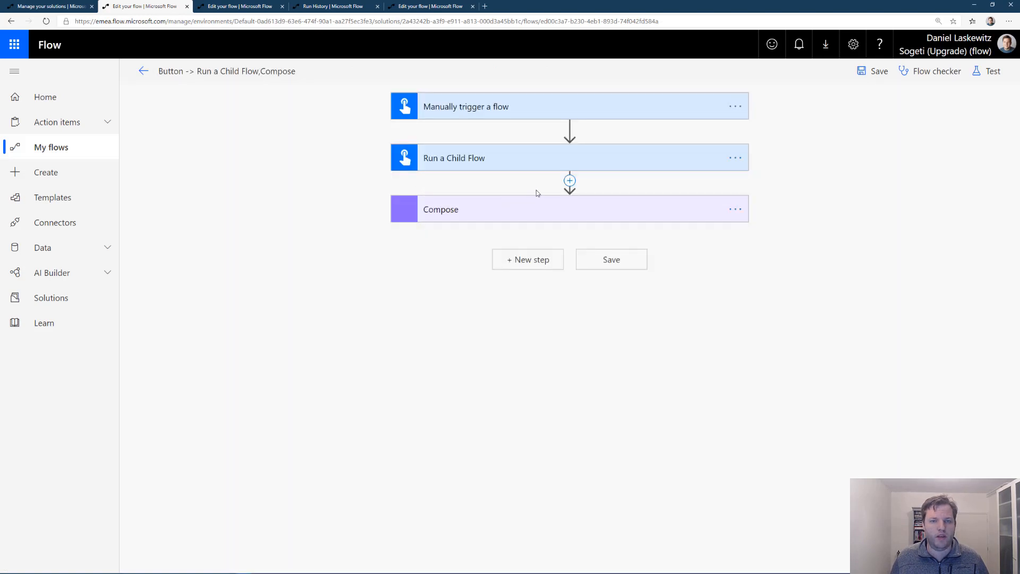
# Step: Set the Run a Child Flow action to HTTP Child Flow with Hello as its Input
pyautogui.click(536, 162)
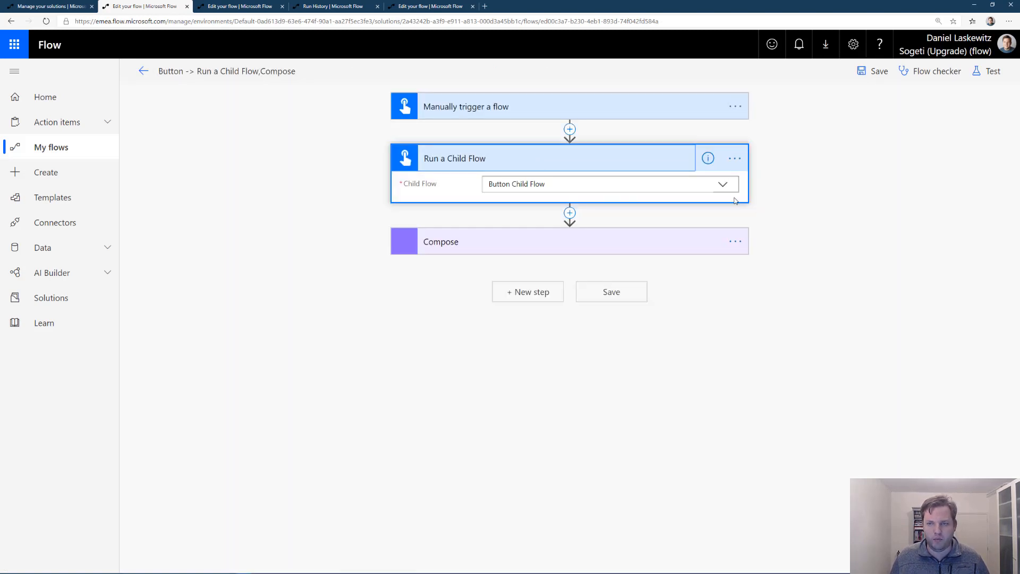
pyautogui.click(721, 186)
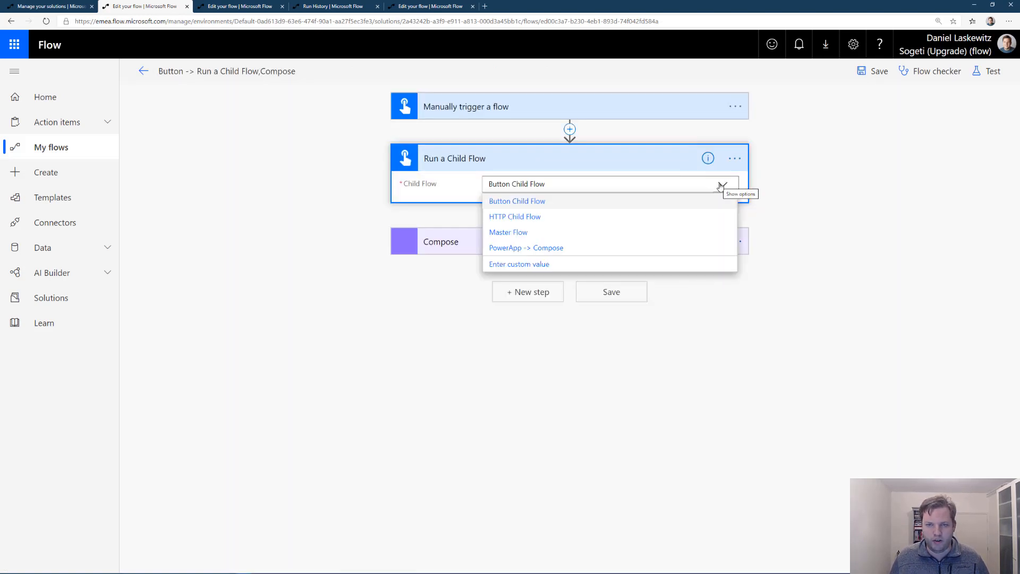
pyautogui.click(521, 217)
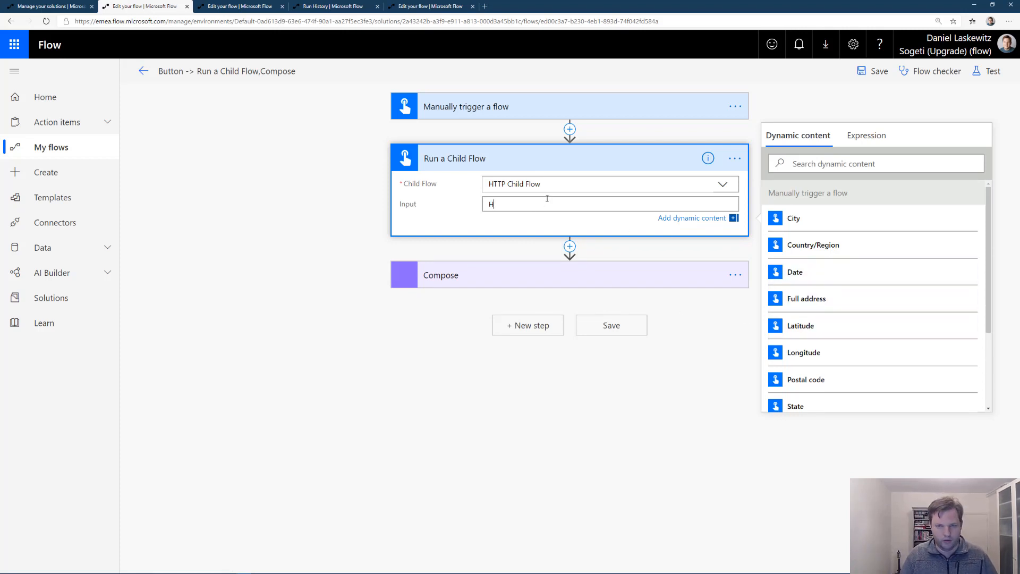
pyautogui.click(691, 338)
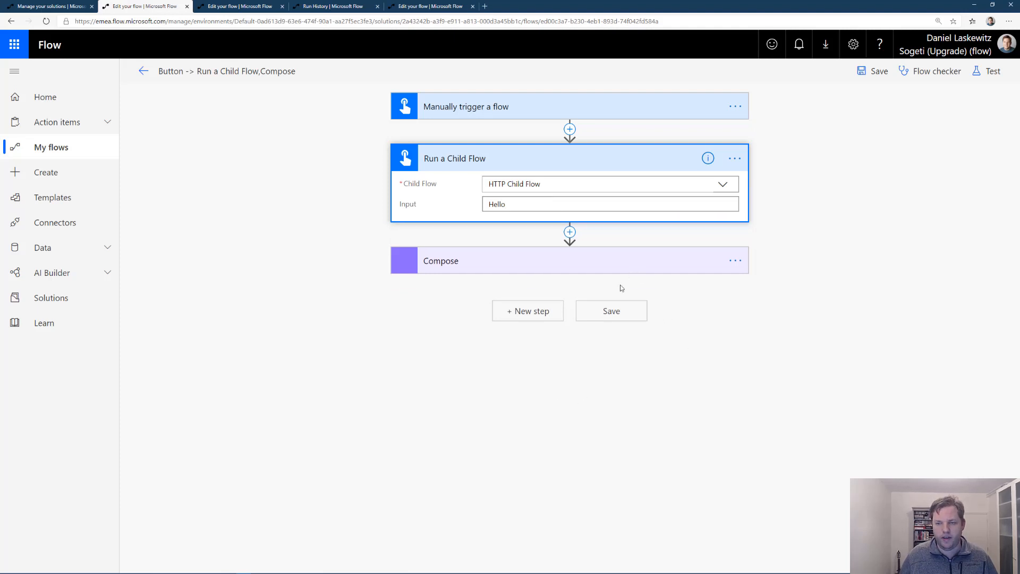
# Step: Set the Compose action's Inputs to the Body output of Run a Child Flow and save the flow
pyautogui.click(598, 260)
pyautogui.click(563, 287)
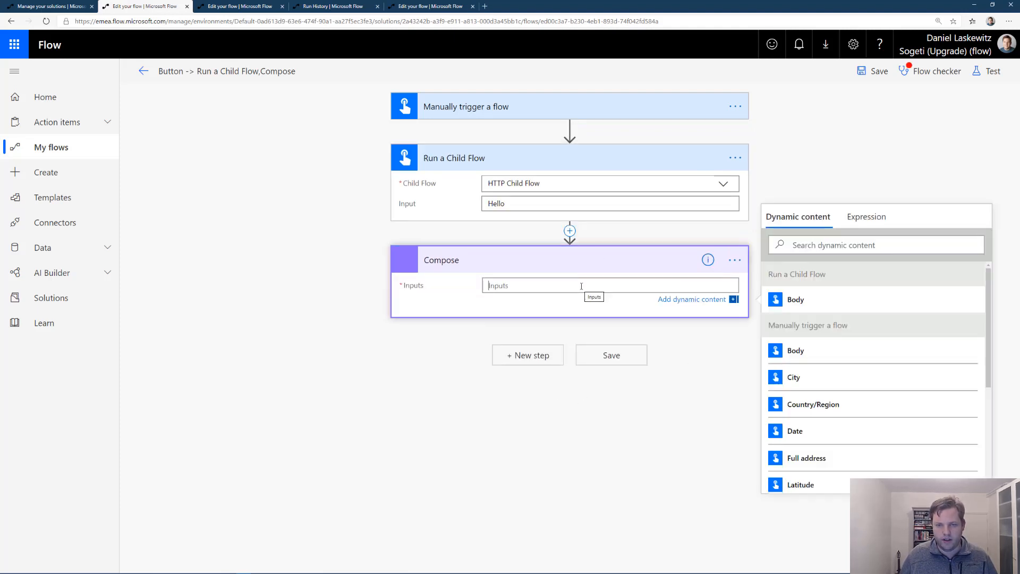
pyautogui.click(834, 300)
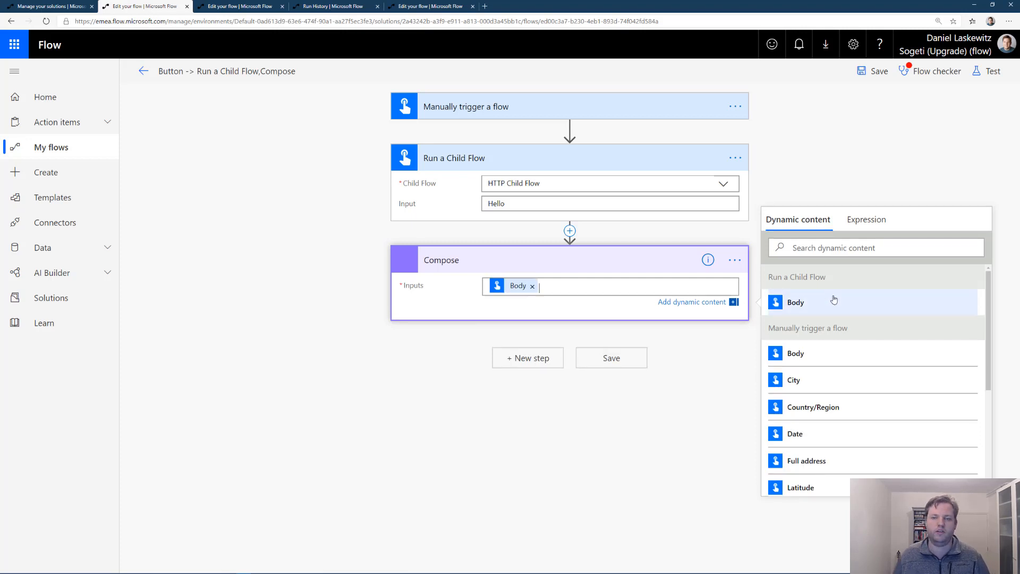
pyautogui.click(640, 364)
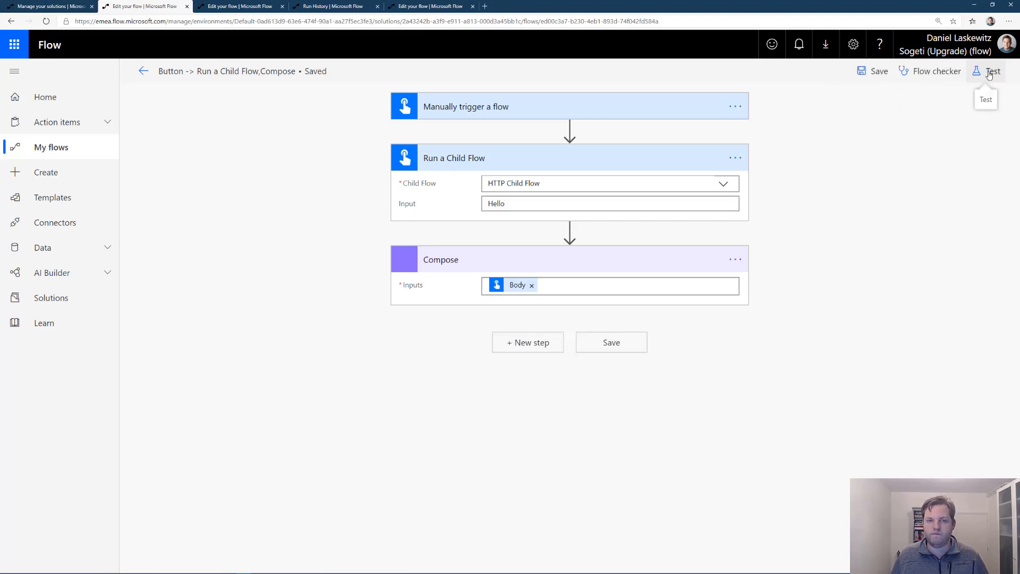
# Step: Leave the flow test, refresh the Child Flow Demo solution's flow list and return to the master flow's details page
pyautogui.click(989, 74)
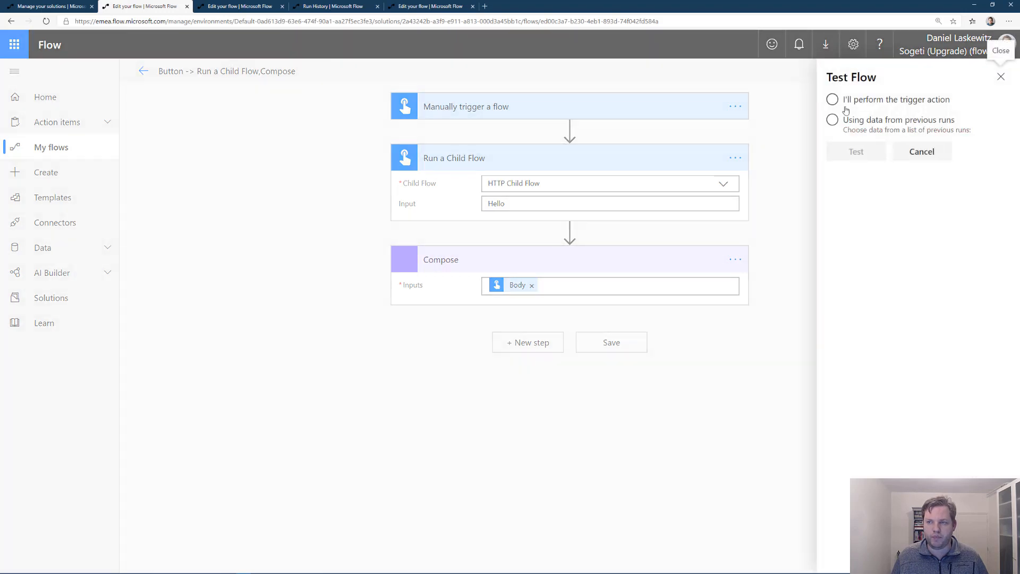
pyautogui.click(918, 151)
pyautogui.click(64, 6)
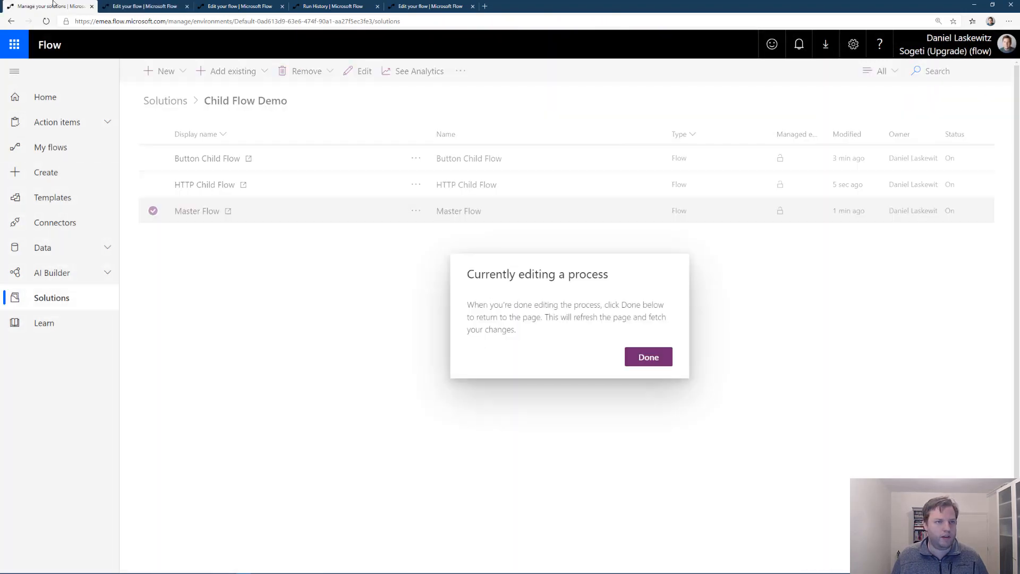
pyautogui.click(647, 356)
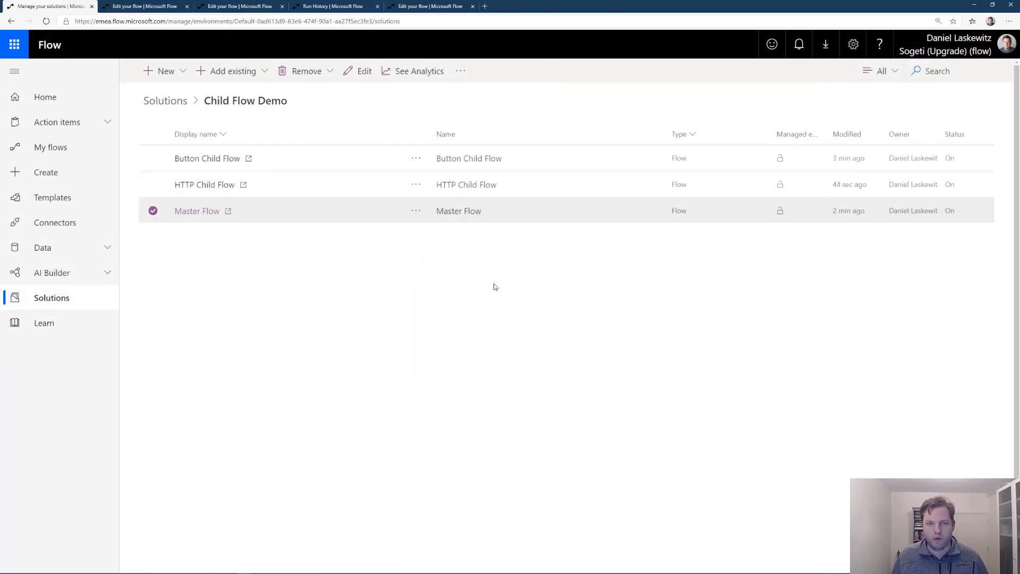
pyautogui.click(113, 5)
pyautogui.click(143, 75)
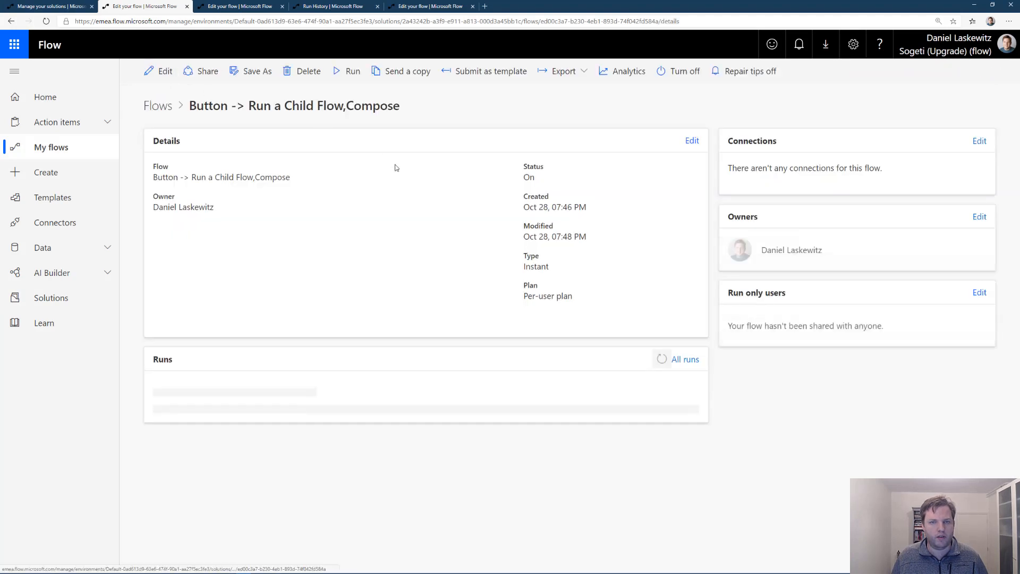
# Step: Run the master flow manually from its details page and close the run confirmation
pyautogui.click(349, 71)
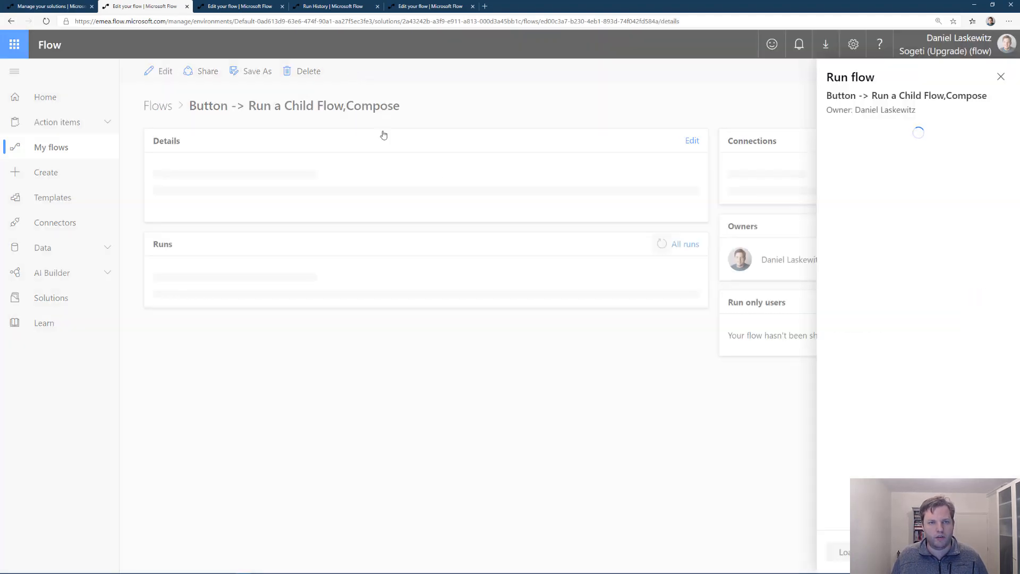
pyautogui.click(841, 552)
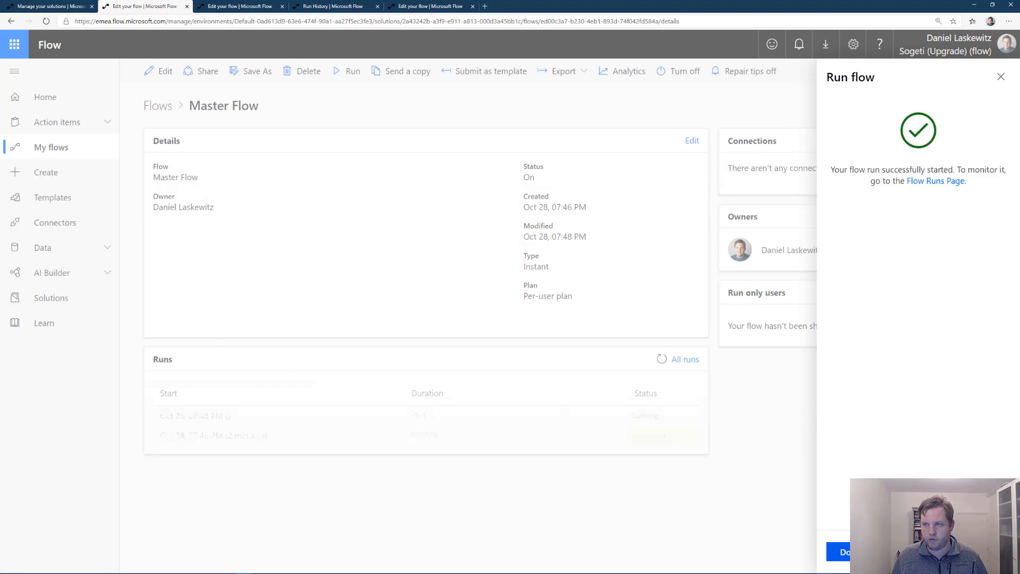
pyautogui.click(839, 551)
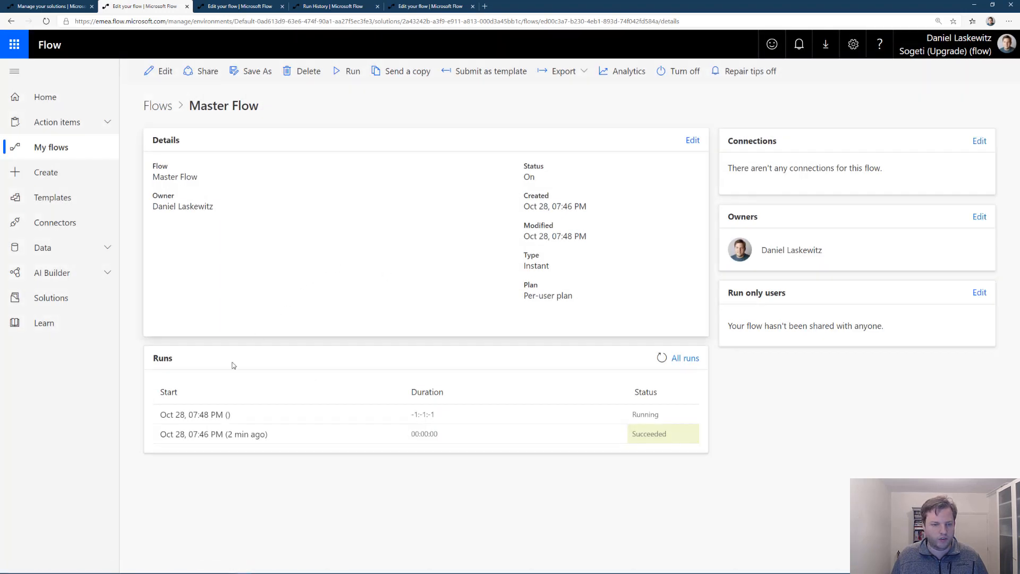
# Step: Open the latest master flow run and examine the trigger details and the Compose action's inputs and outputs
pyautogui.click(198, 414)
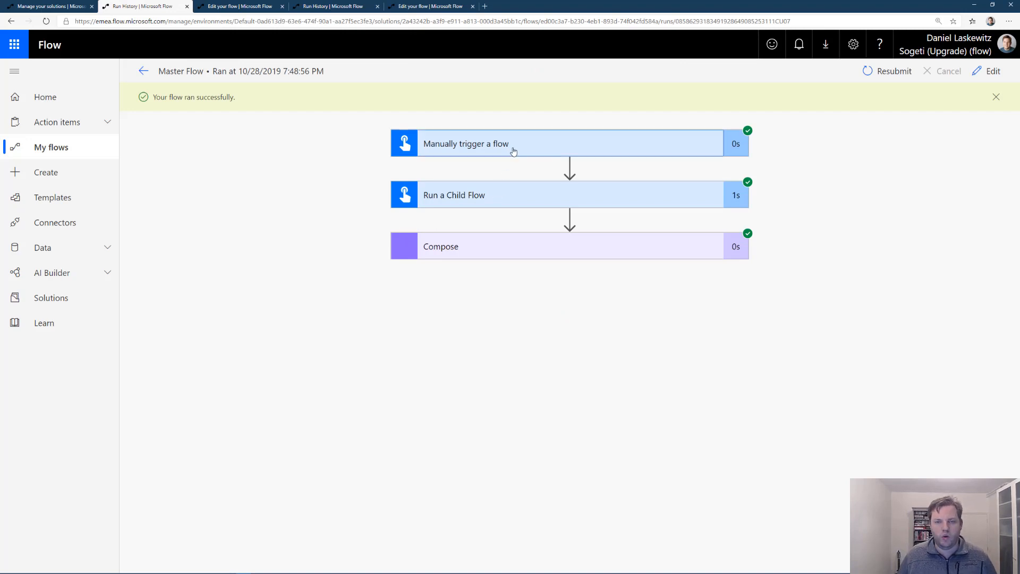
pyautogui.click(513, 152)
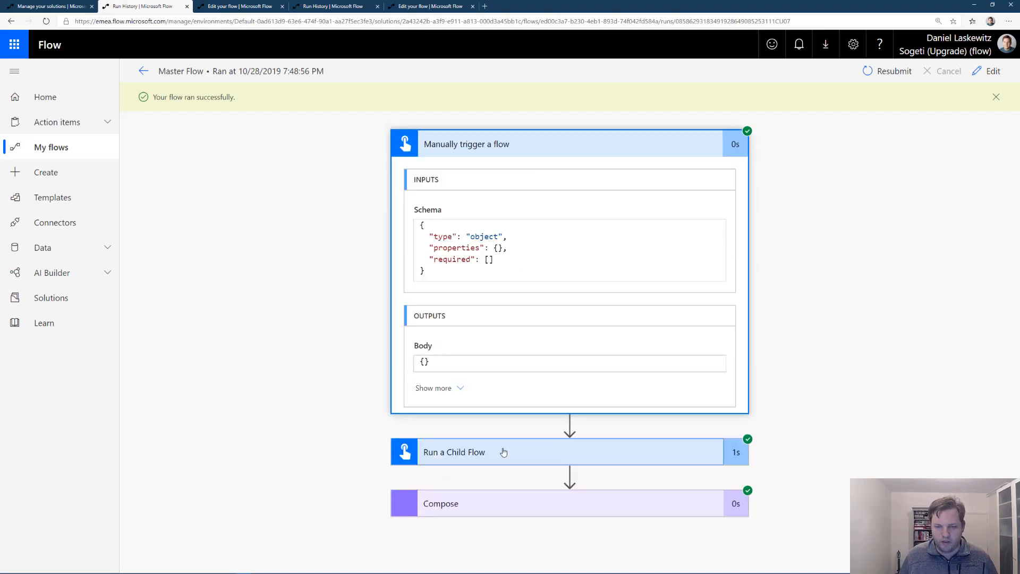
pyautogui.click(504, 452)
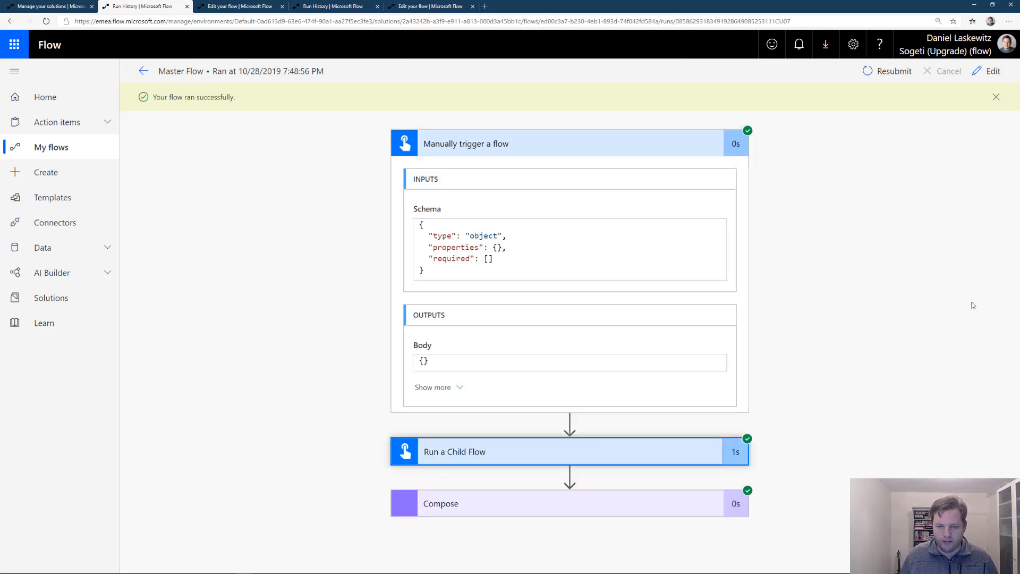
pyautogui.click(535, 509)
pyautogui.scroll(-3, 833, 400)
pyautogui.moveTo(442, 508); pyautogui.dragTo(416, 509)
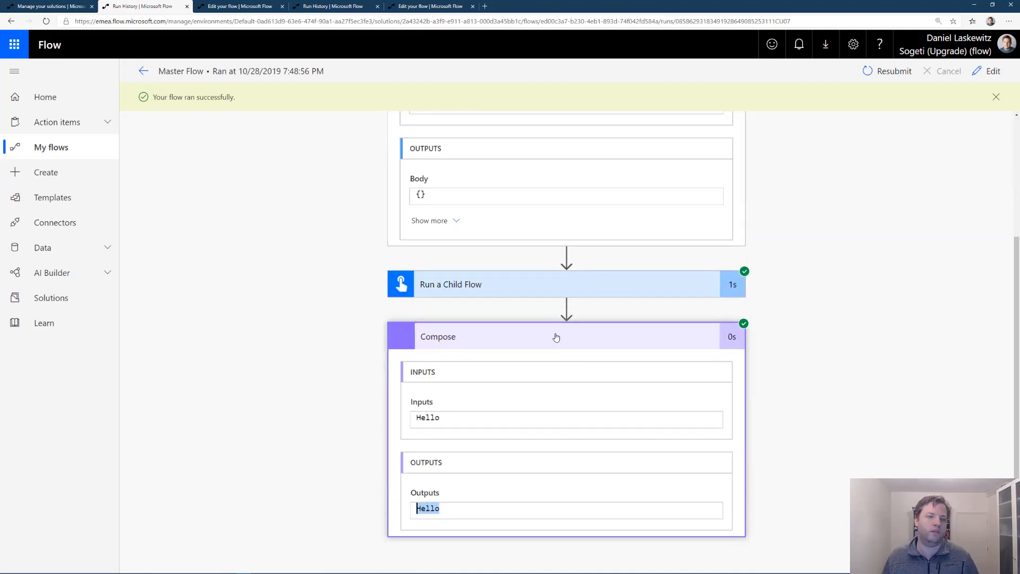
# Step: In HTTP Child Flow, insert SharePoint's Get items action between the HTTP request trigger and the Response action
pyautogui.click(143, 73)
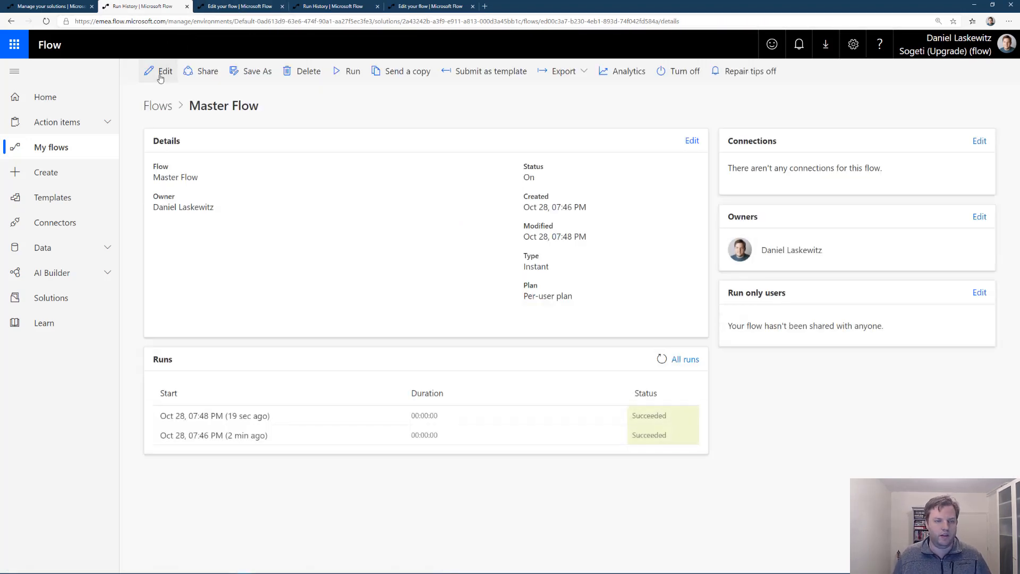
pyautogui.click(236, 6)
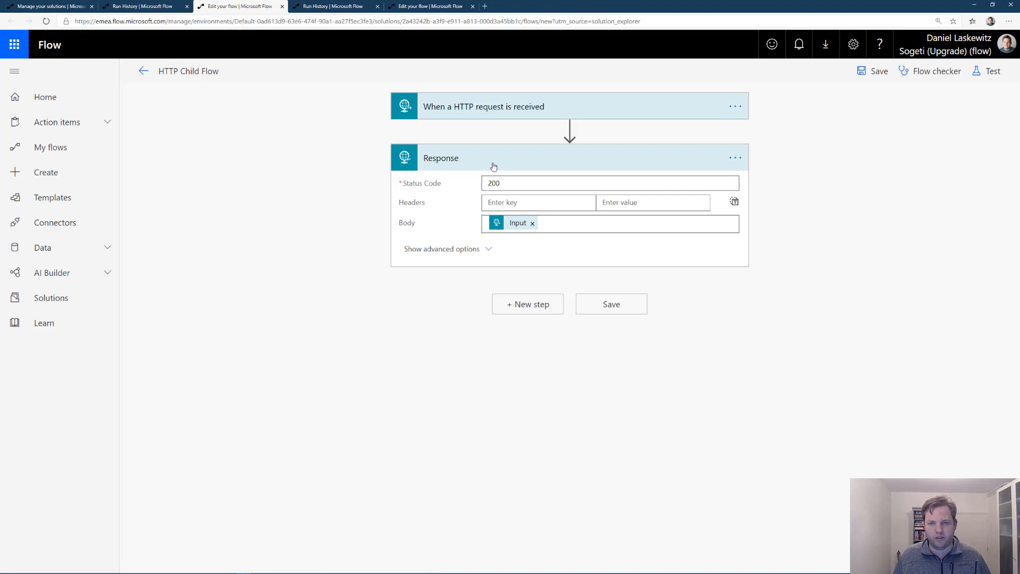
pyautogui.click(569, 129)
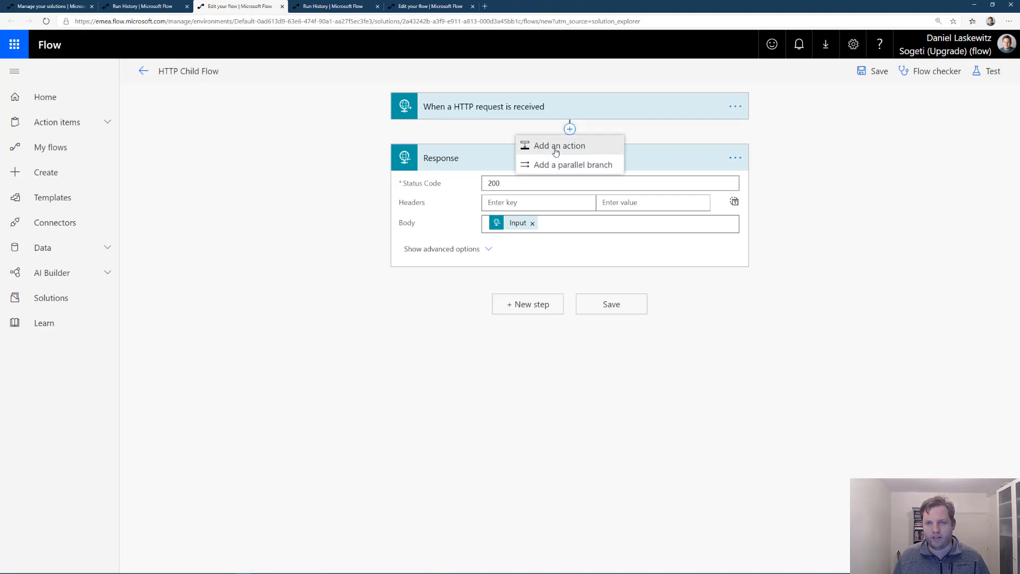
pyautogui.click(555, 149)
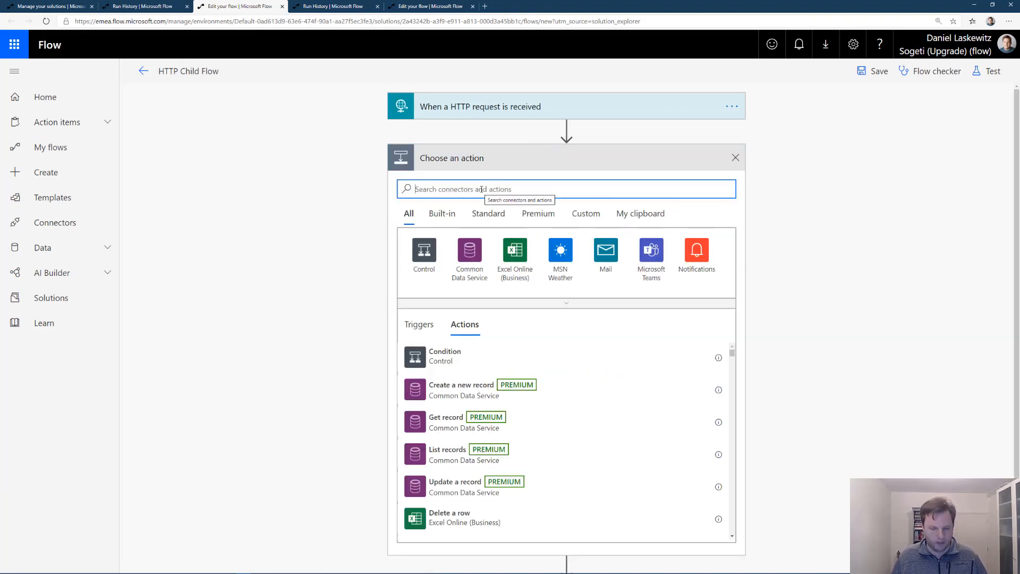
pyautogui.write('sharepoint')
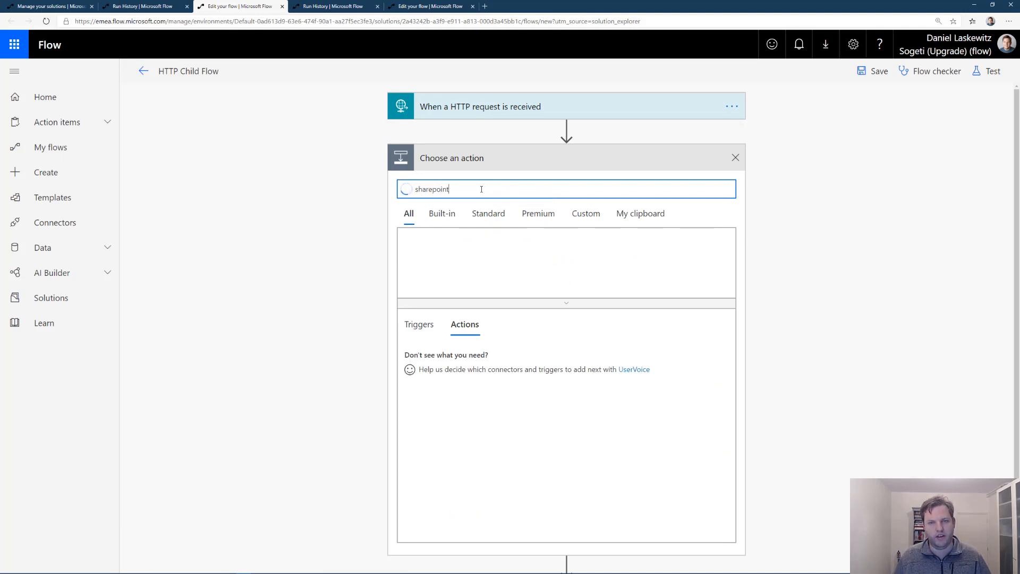
pyautogui.click(422, 248)
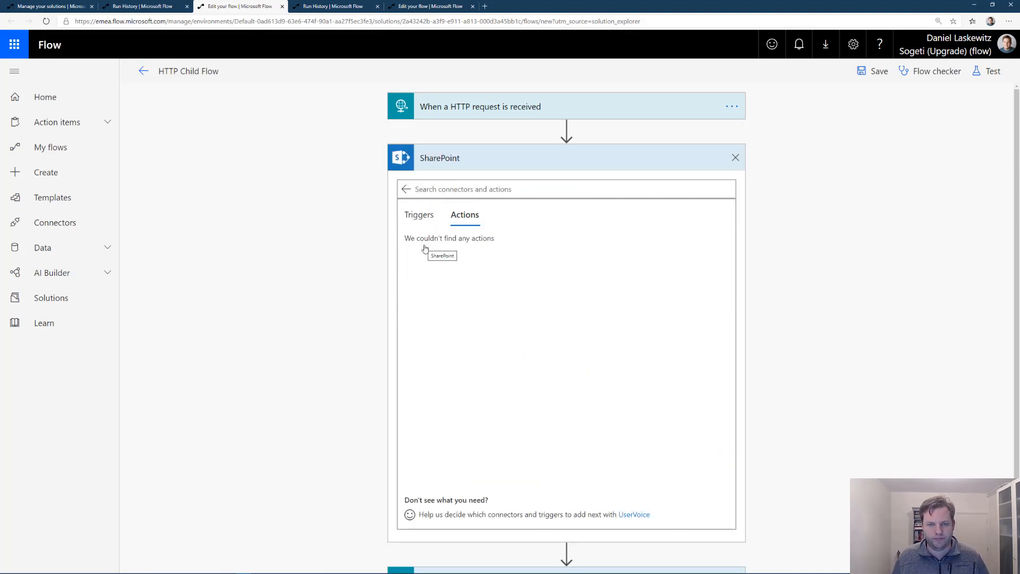
pyautogui.scroll(-7, 449, 482)
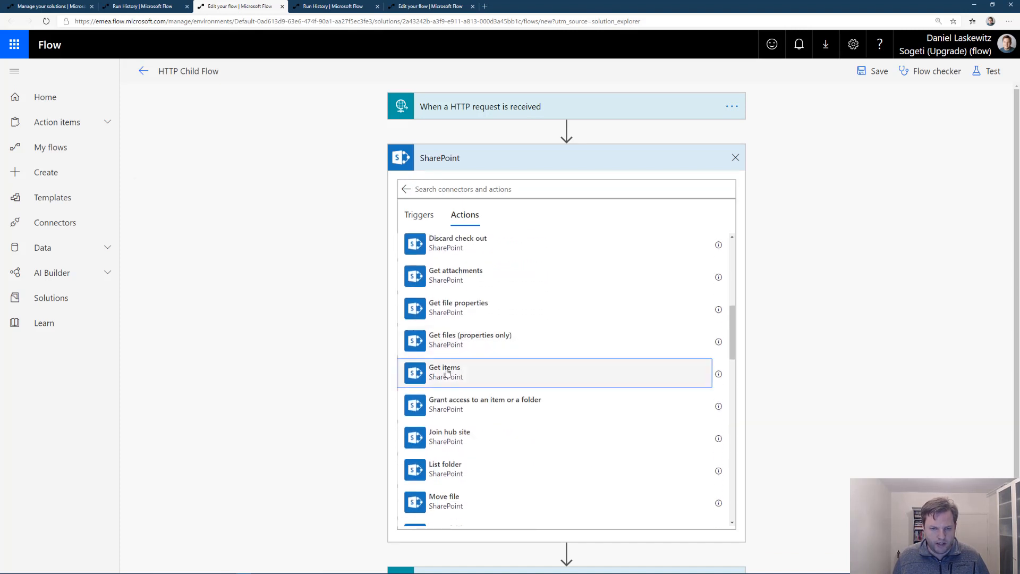
pyautogui.click(447, 372)
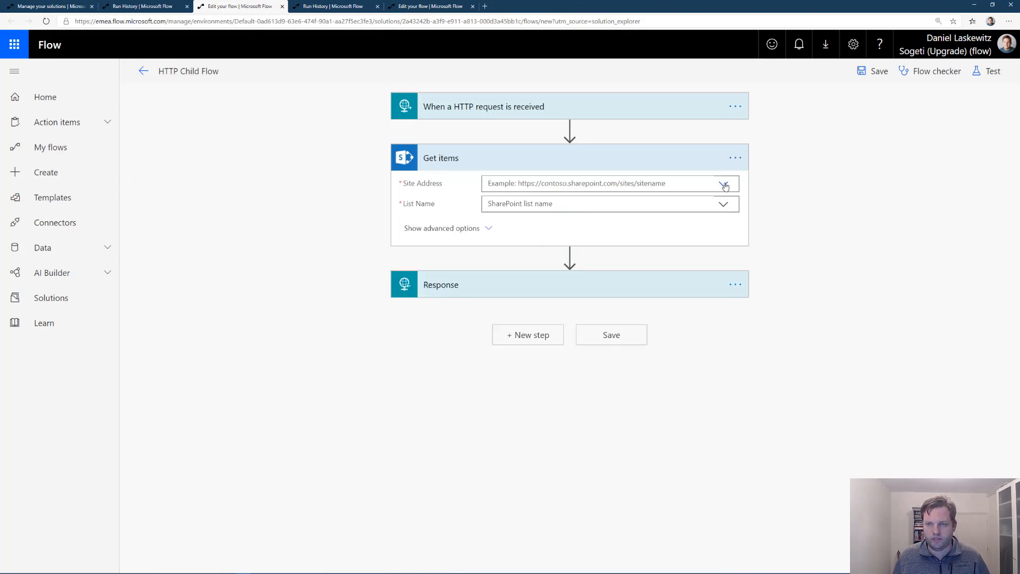
pyautogui.click(680, 181)
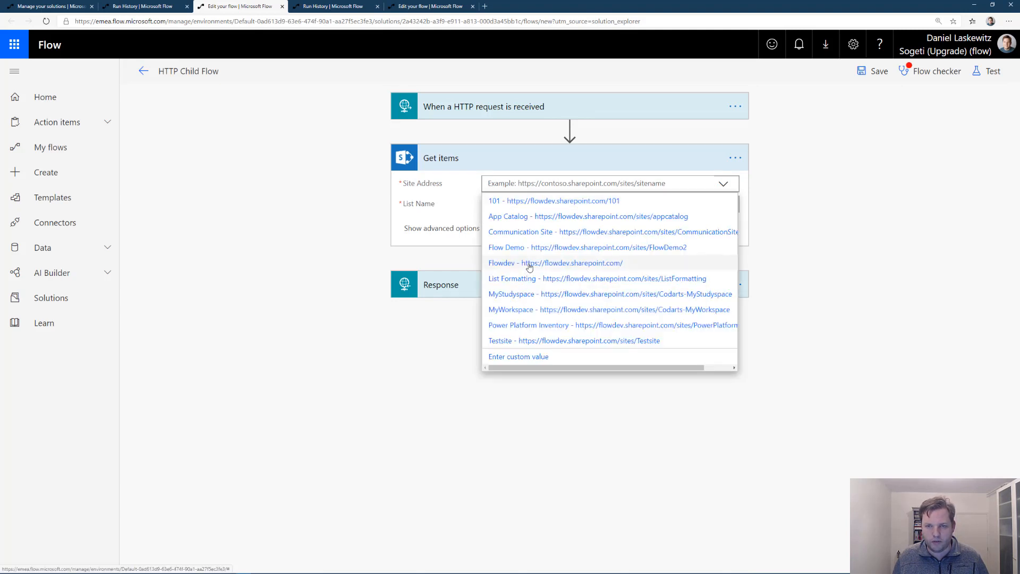
pyautogui.click(530, 263)
pyautogui.click(725, 204)
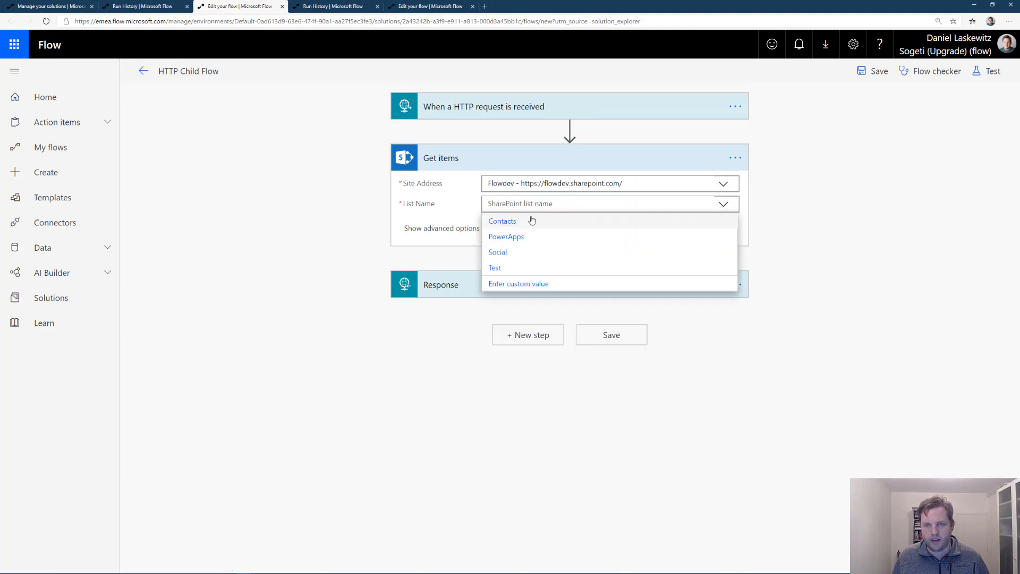
pyautogui.click(503, 267)
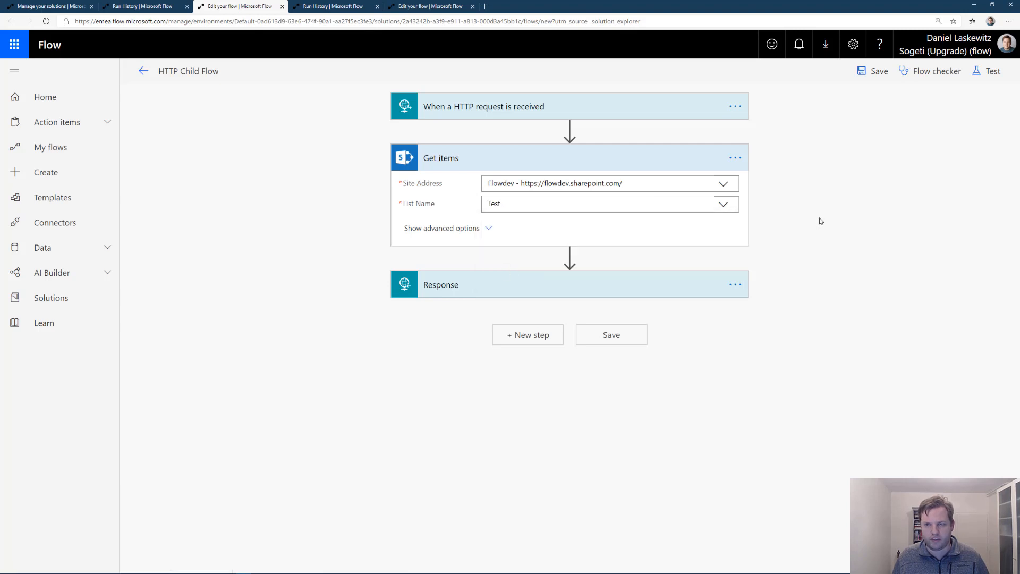
# Step: Replace the Response body in HTTP Child Flow with the value output from Get items, and save the flow
pyautogui.click(614, 285)
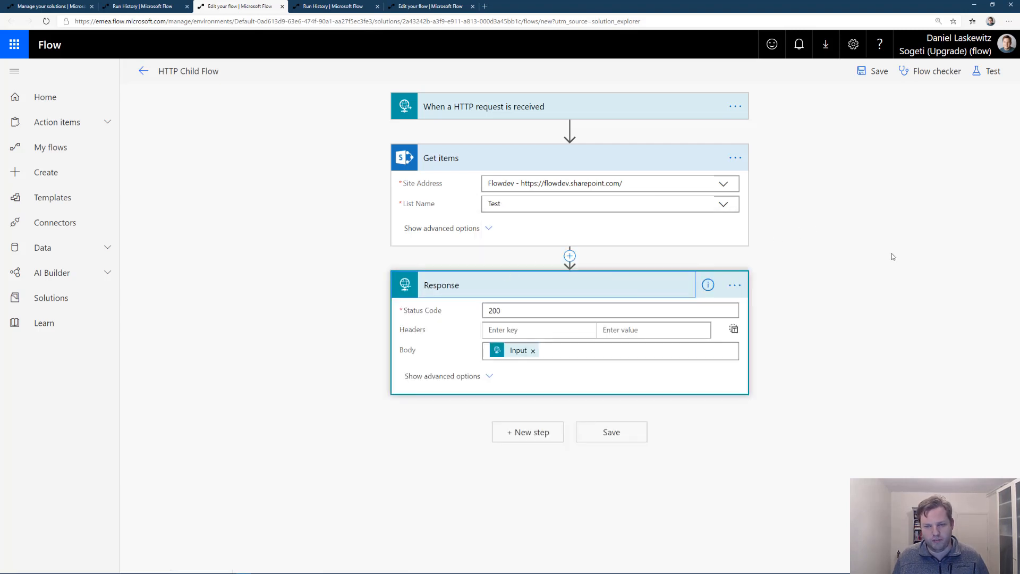
pyautogui.click(533, 351)
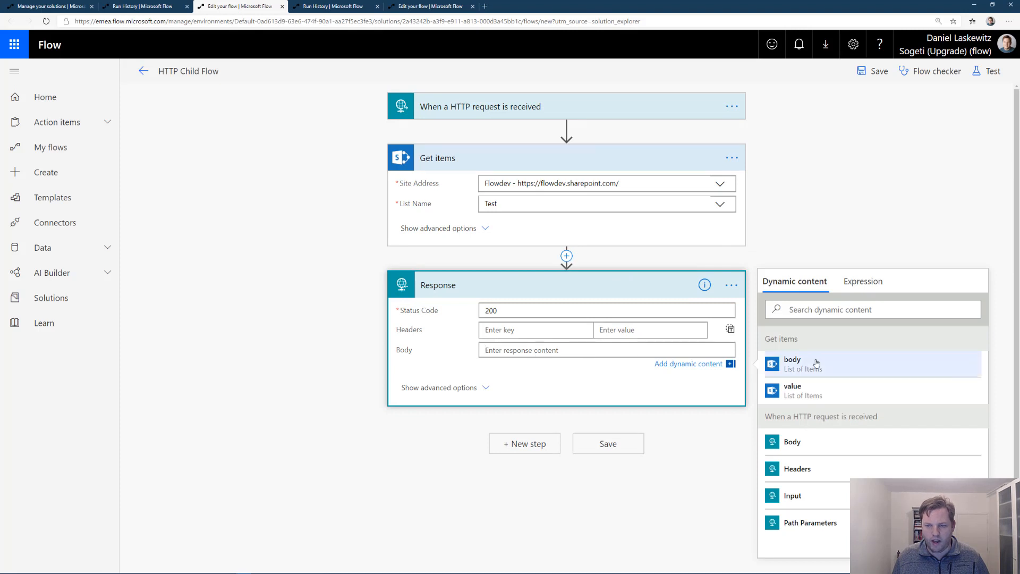
pyautogui.click(803, 393)
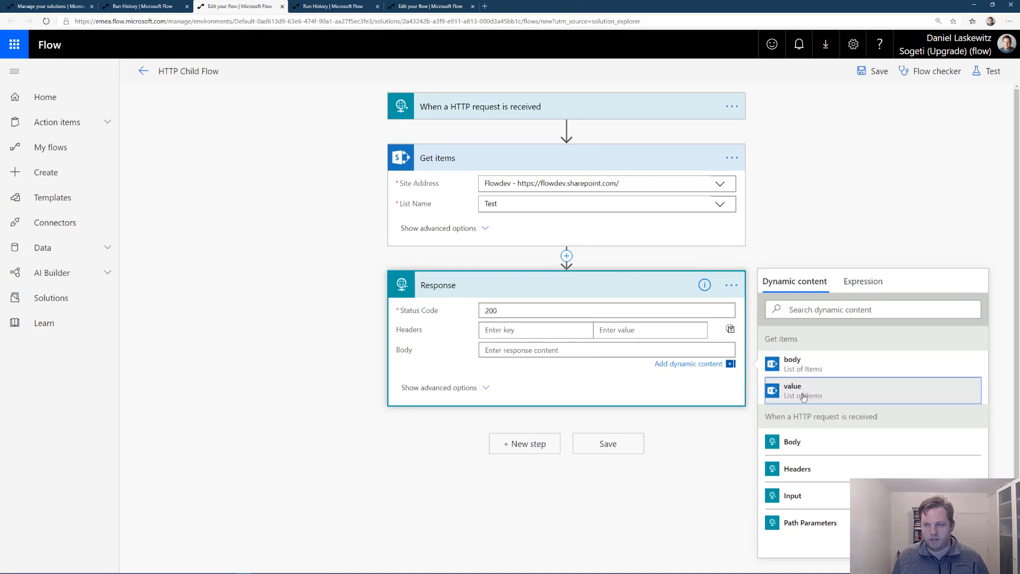
pyautogui.click(608, 451)
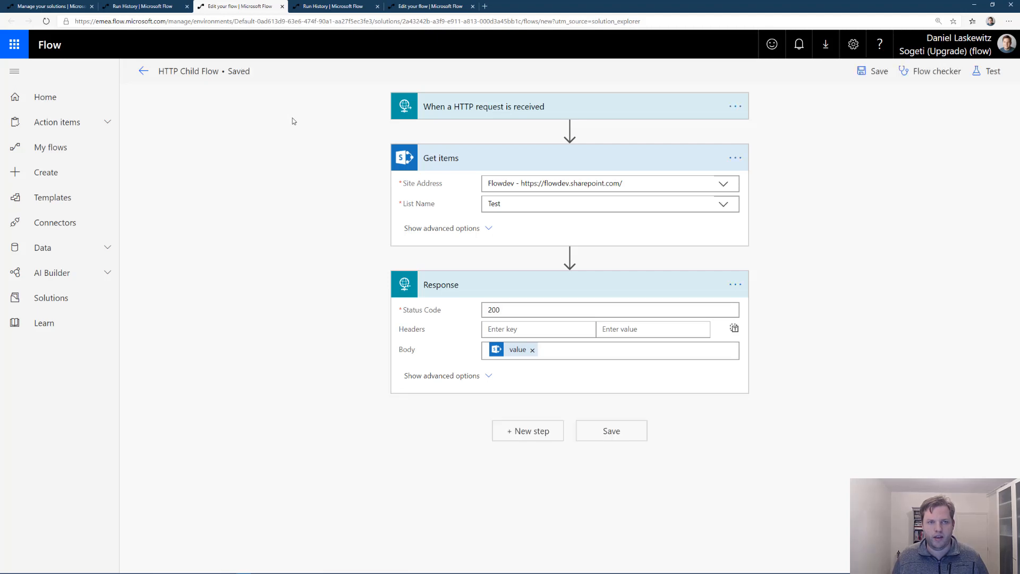
# Step: Open Master Flow for editing, review its Run a Child Flow and Compose settings, and save it
pyautogui.click(133, 7)
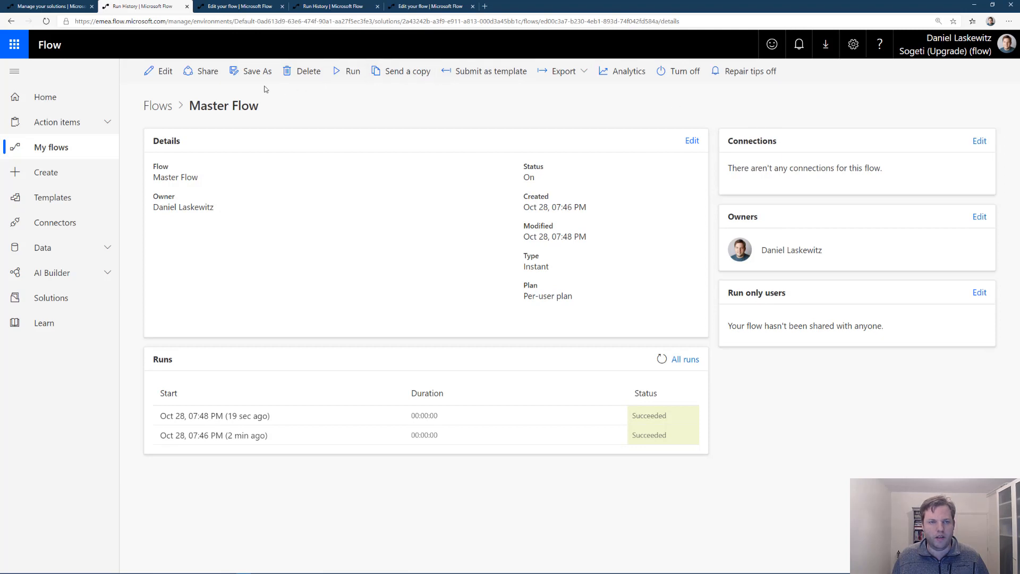
pyautogui.click(162, 71)
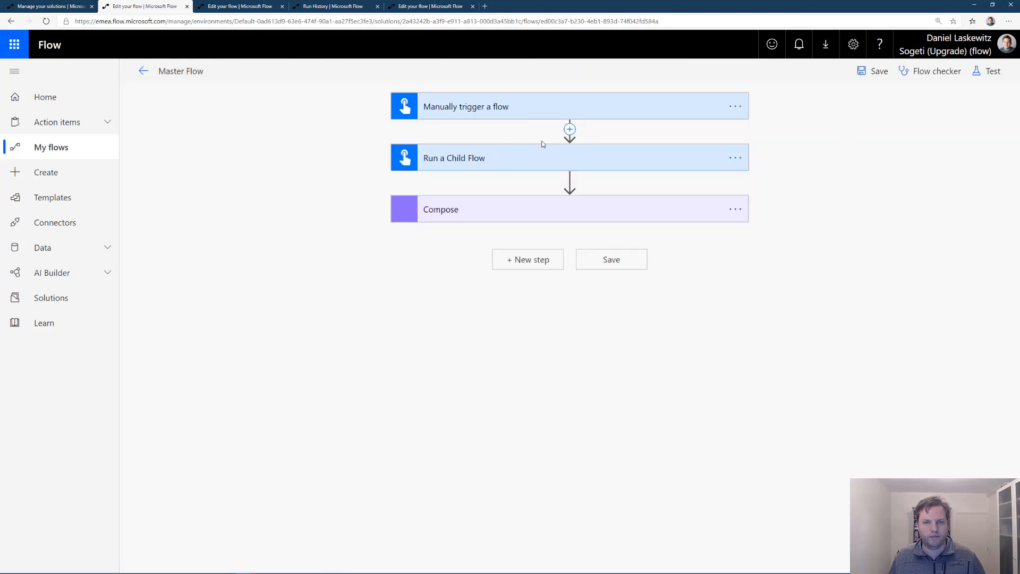
pyautogui.click(535, 169)
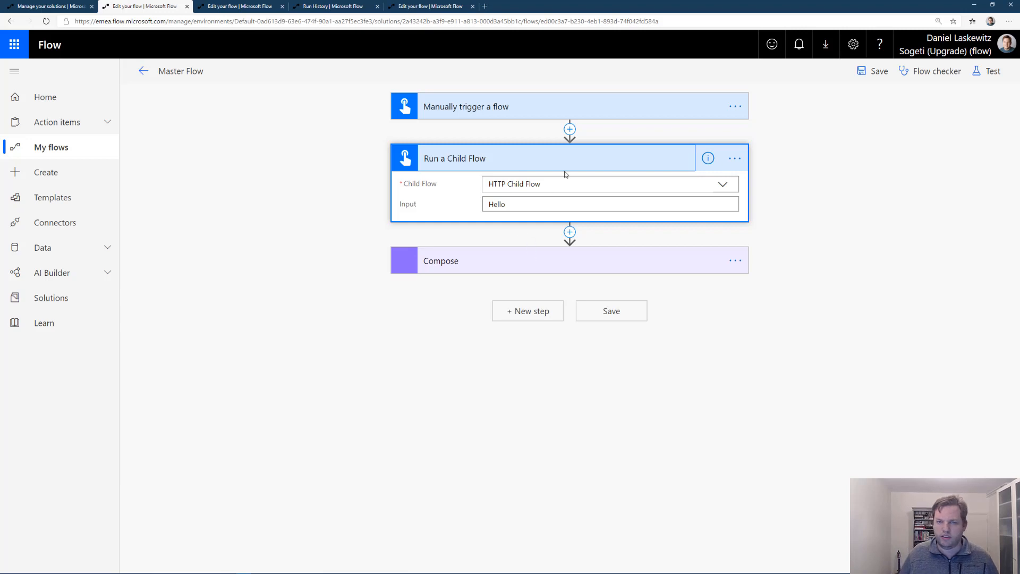
pyautogui.click(569, 261)
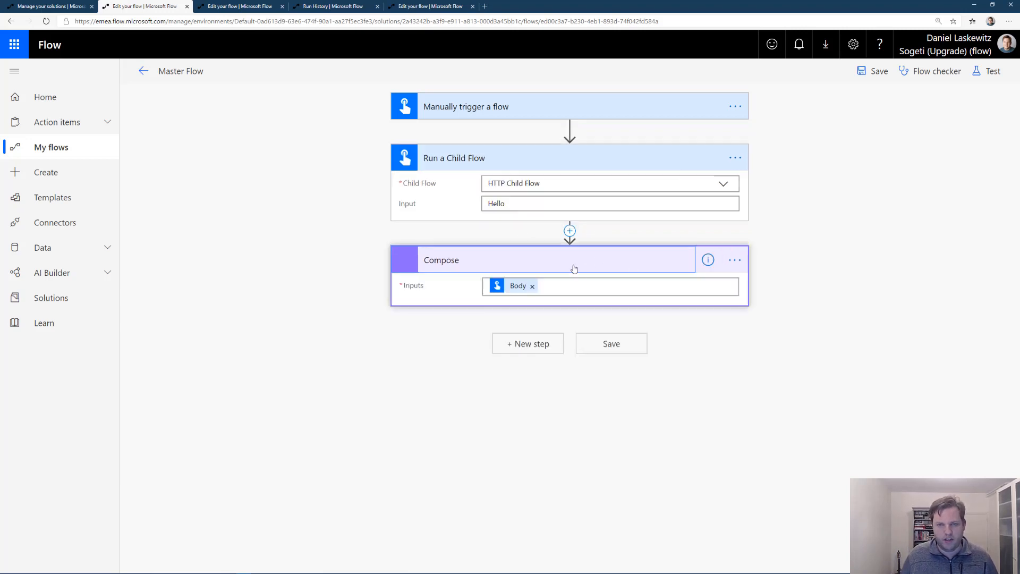
pyautogui.click(612, 345)
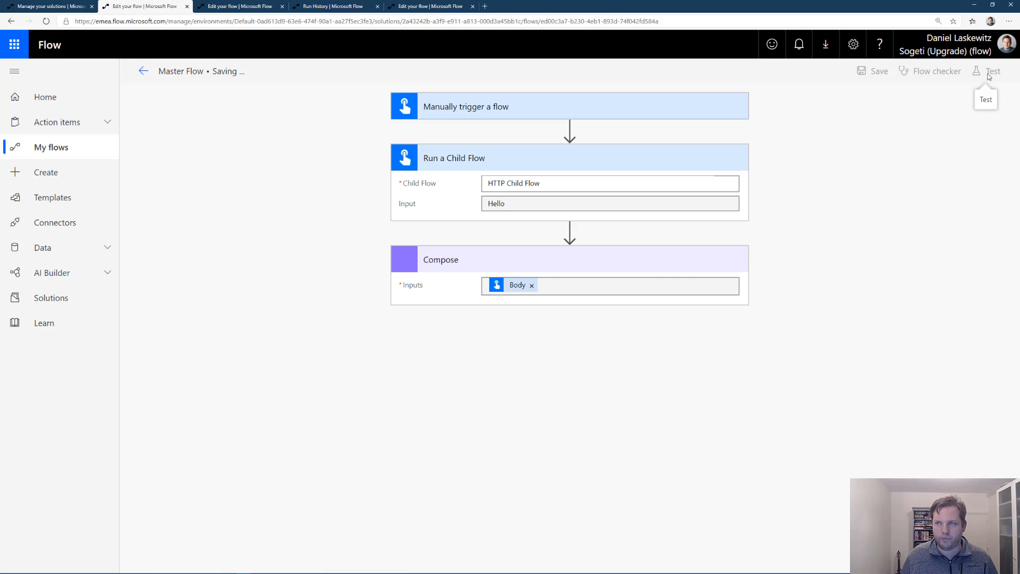
# Step: Return to the master flow's details page, run the flow manually, and refresh its run history
pyautogui.click(144, 71)
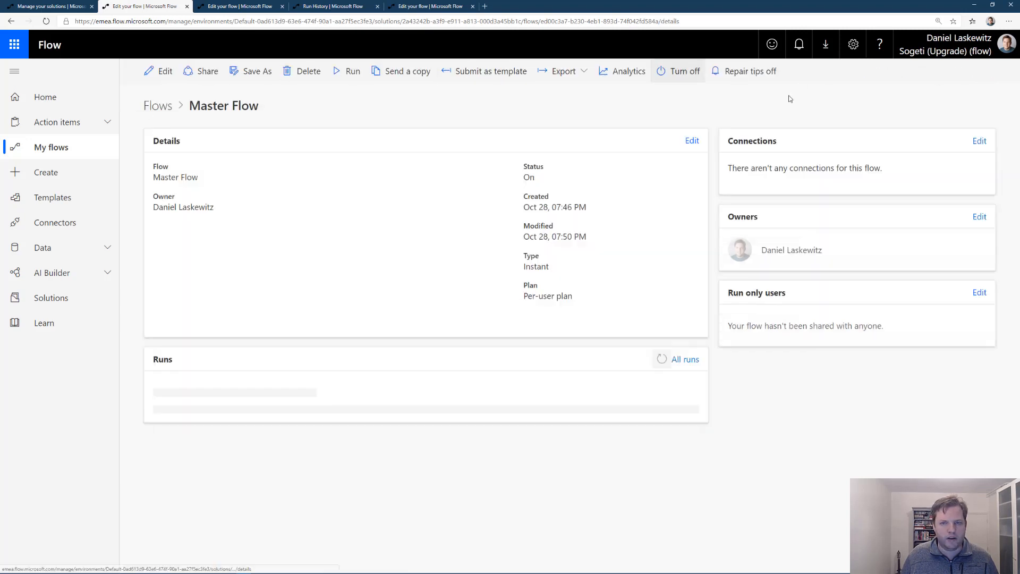
pyautogui.click(348, 72)
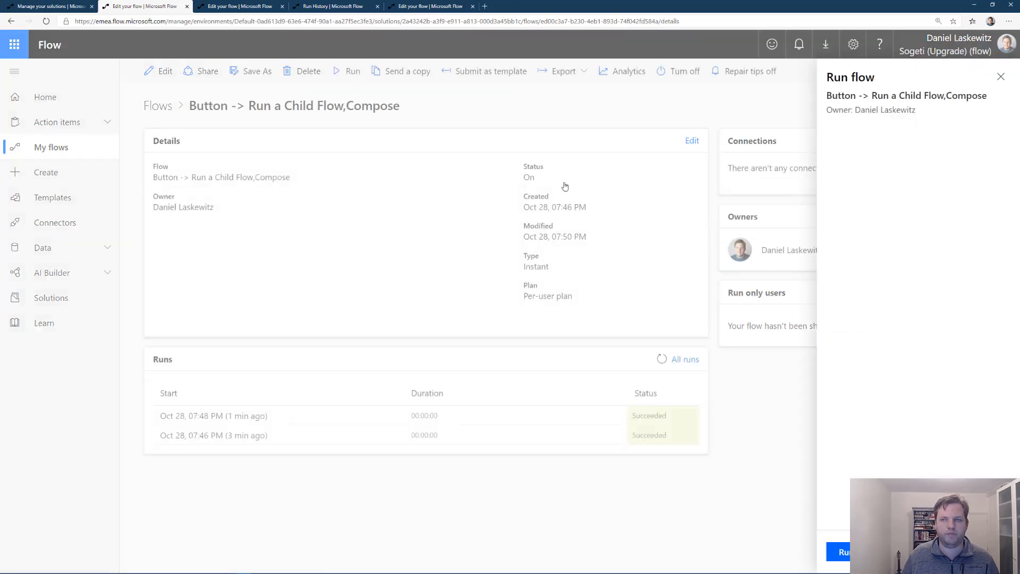
pyautogui.click(843, 552)
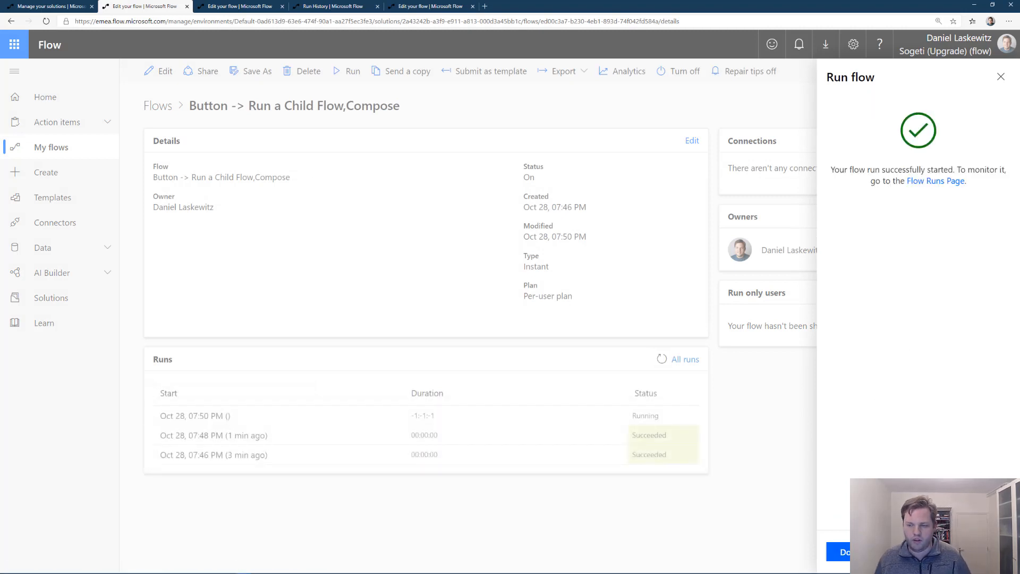
pyautogui.click(843, 552)
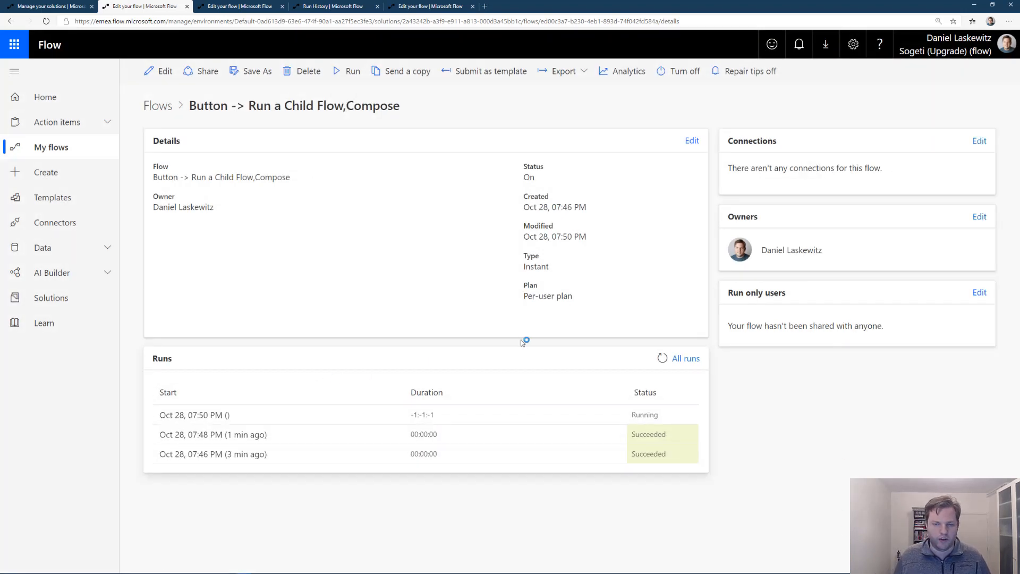
pyautogui.click(662, 358)
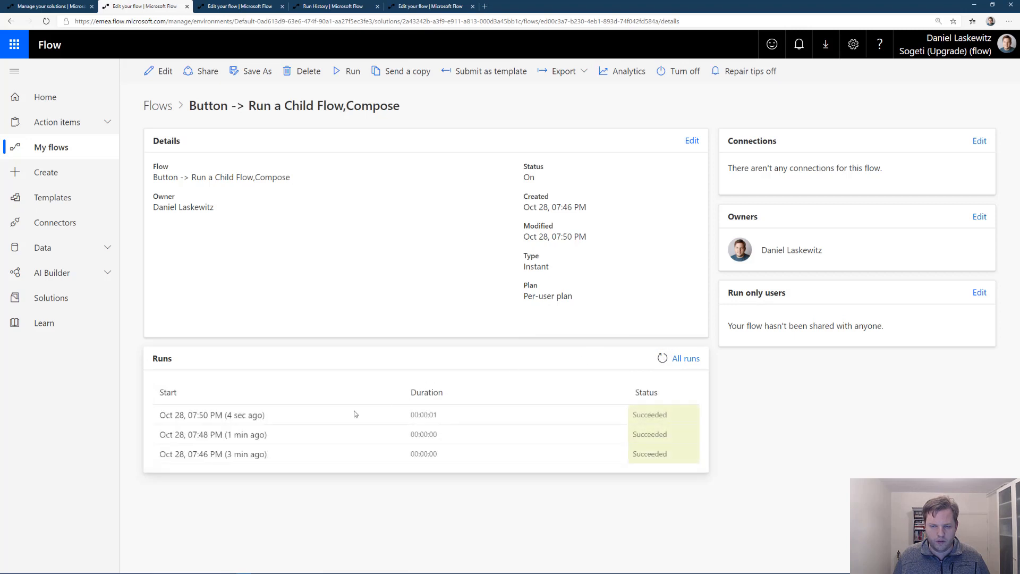
# Step: Open the latest master flow run and examine the manual trigger's inputs and outputs
pyautogui.click(241, 416)
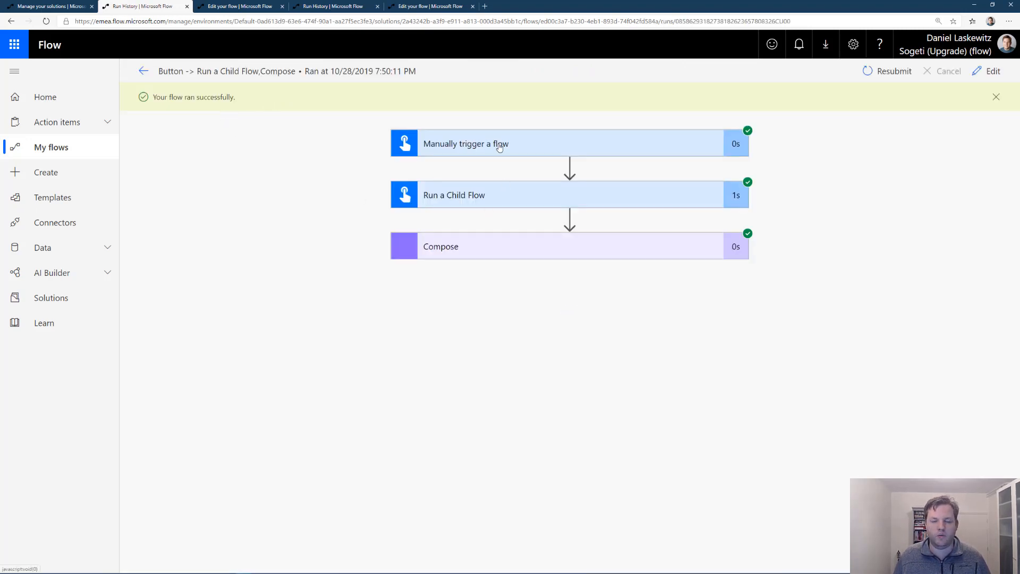
pyautogui.click(500, 149)
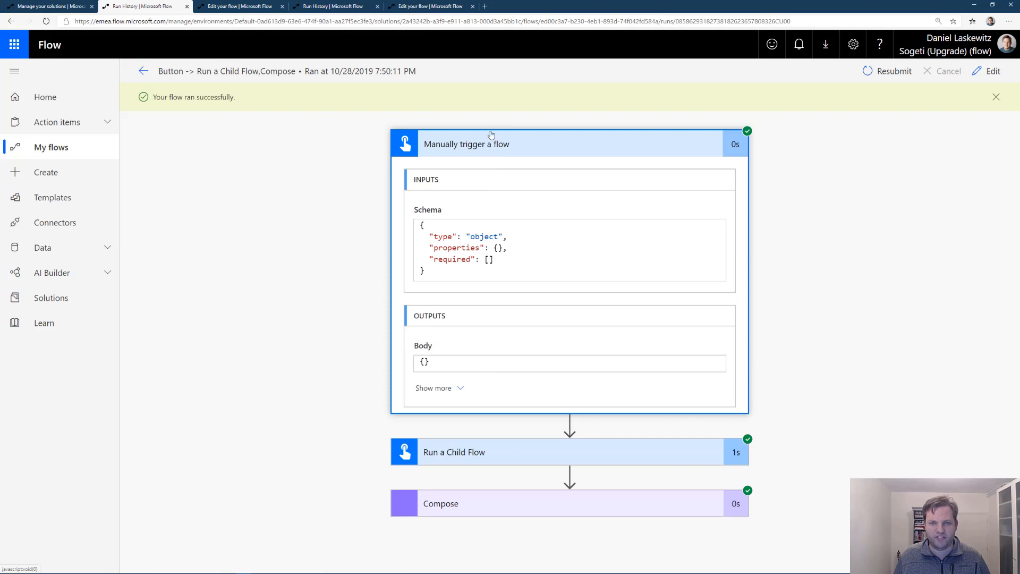
pyautogui.click(491, 152)
pyautogui.click(476, 195)
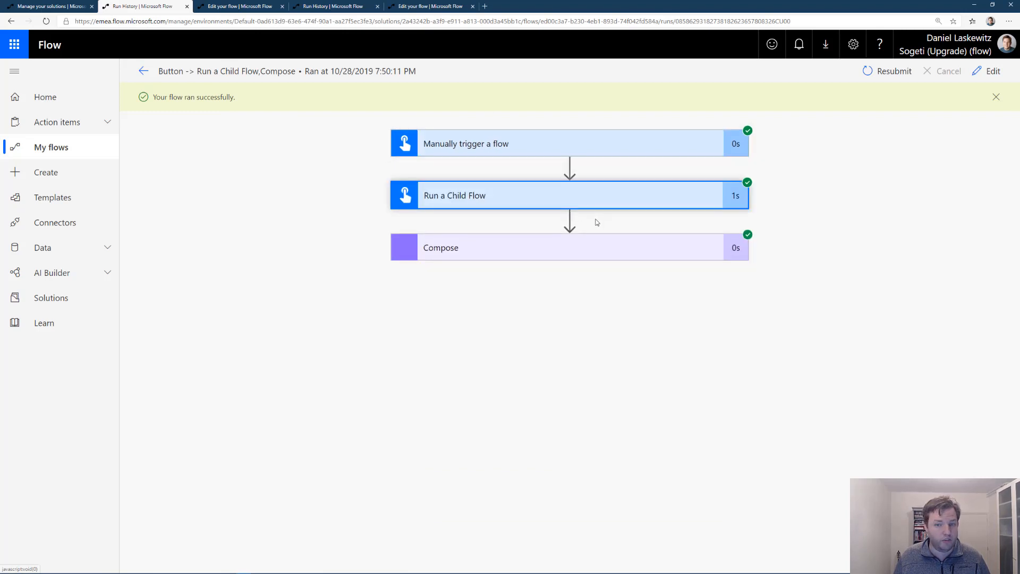
# Step: Examine the Compose action's full output for the list items returned by the HTTP child flow
pyautogui.click(545, 253)
pyautogui.scroll(-15, 440, 438)
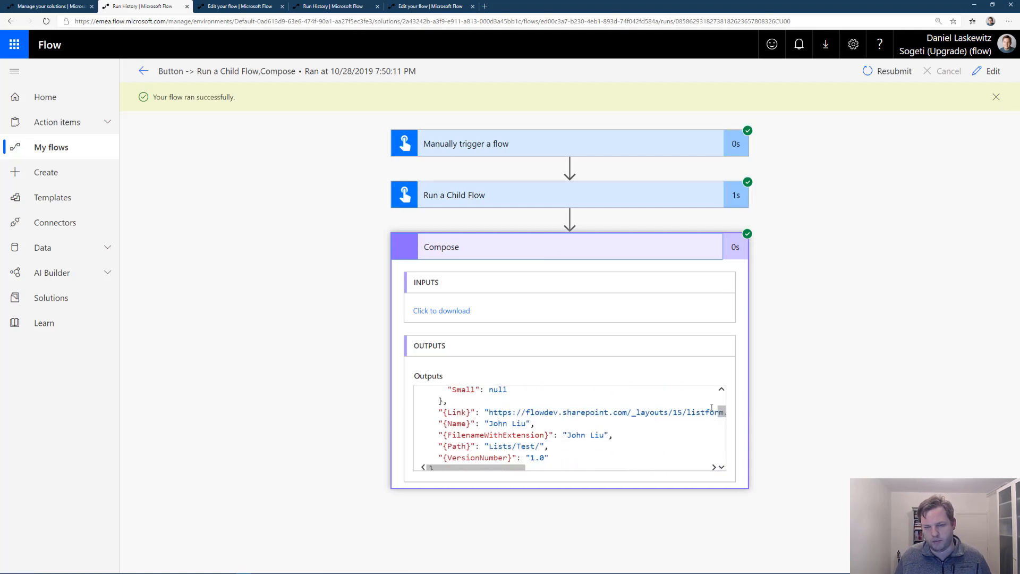
pyautogui.moveTo(730, 414); pyautogui.dragTo(722, 460)
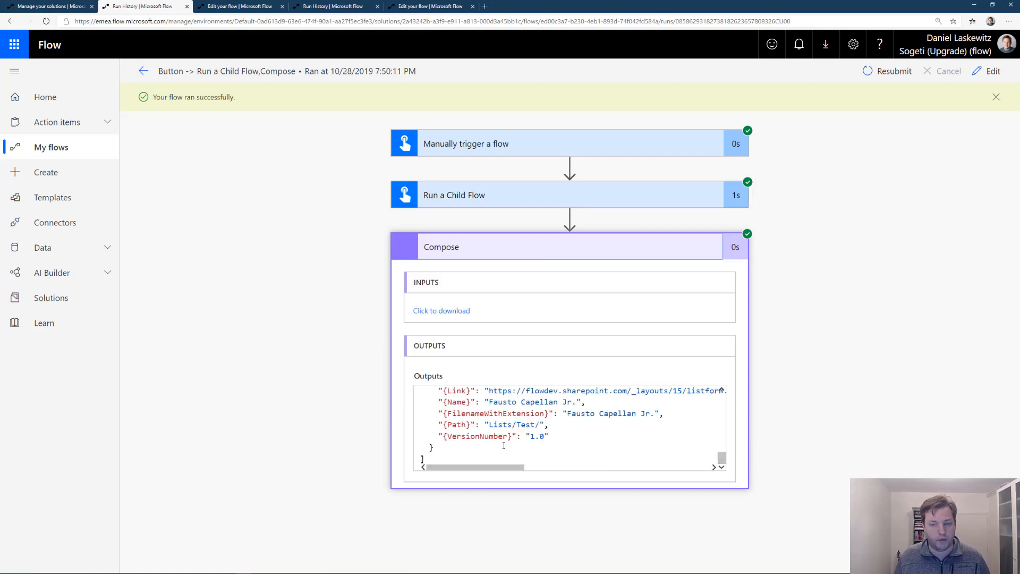
pyautogui.hotkey('ctrl', 'a')
pyautogui.scroll(15, 478, 425)
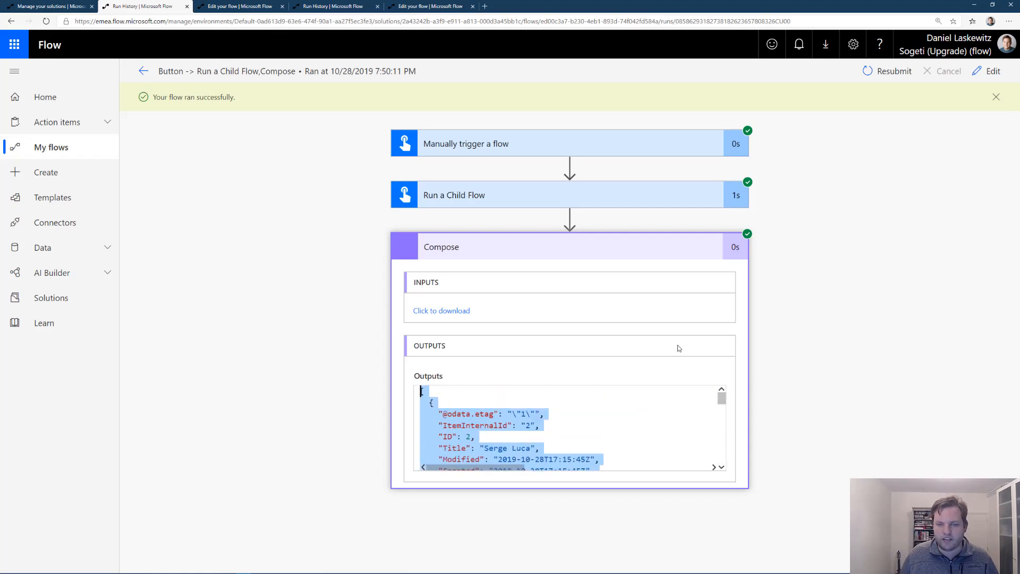
pyautogui.scroll(-8, 482, 408)
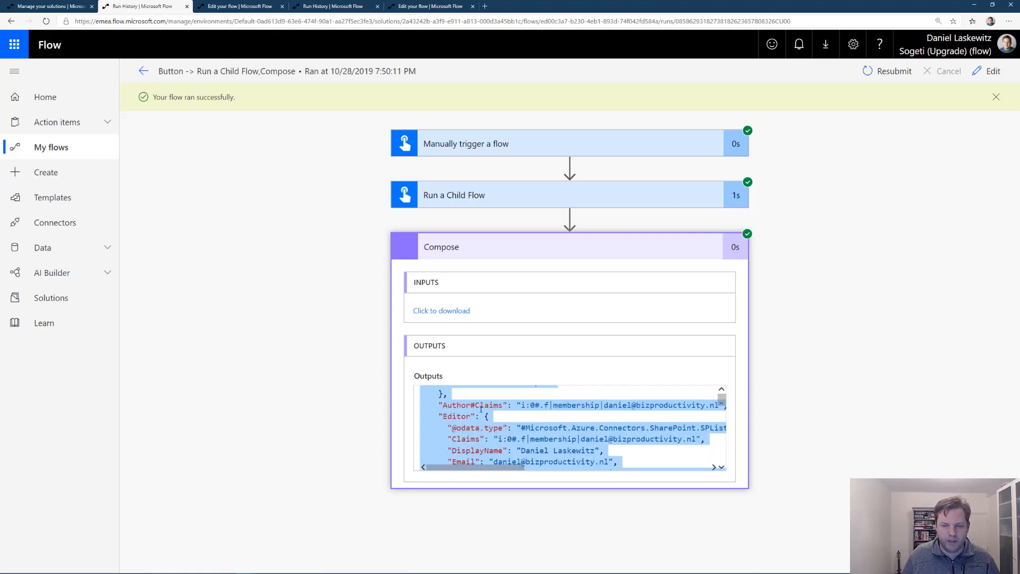
pyautogui.scroll(2, 514, 427)
pyautogui.click(813, 352)
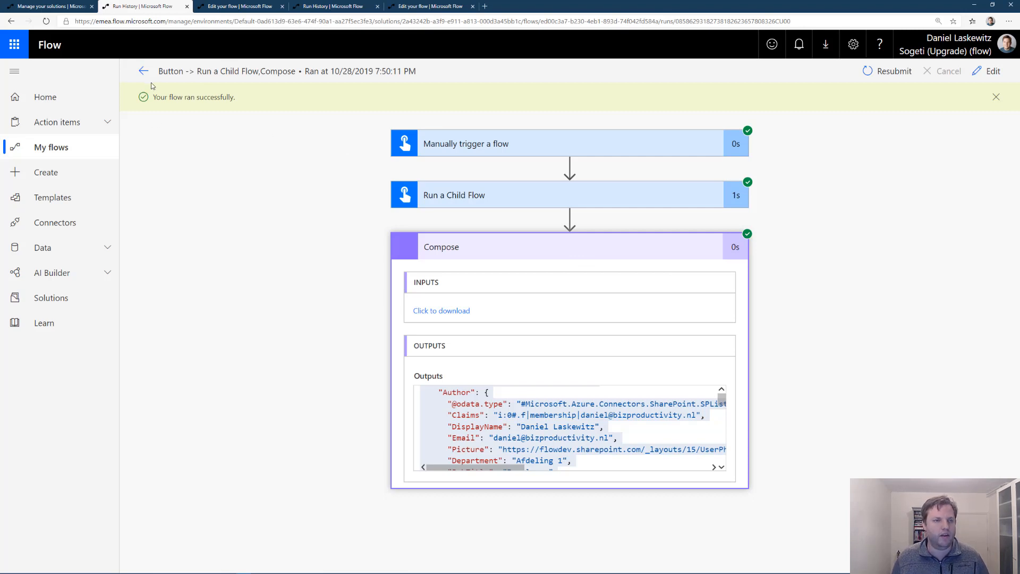
# Step: Edit the master flow from the Child Flow Demo solution, set Run a Child Flow to Button Child Flow, and save
pyautogui.click(41, 6)
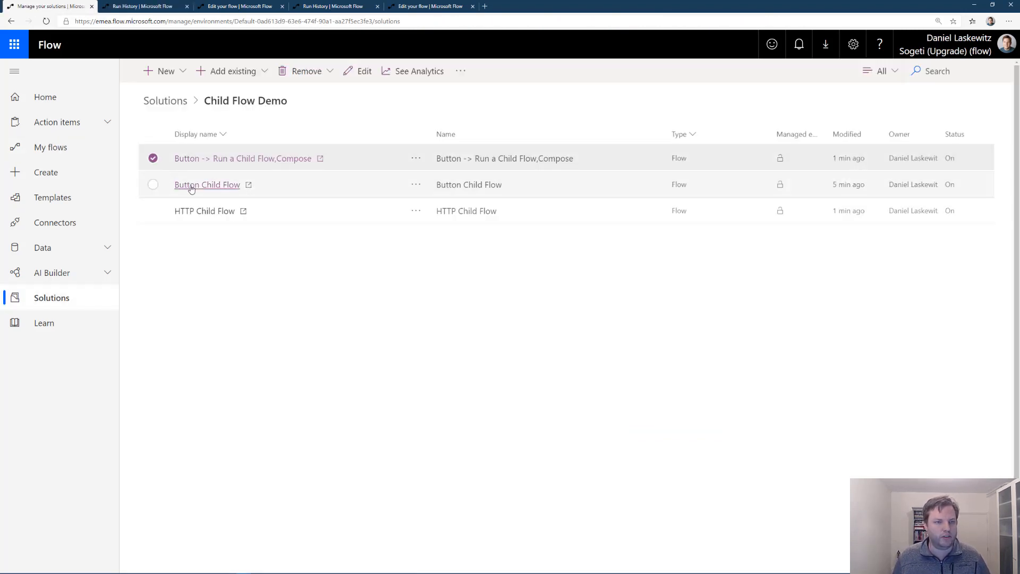
pyautogui.click(220, 159)
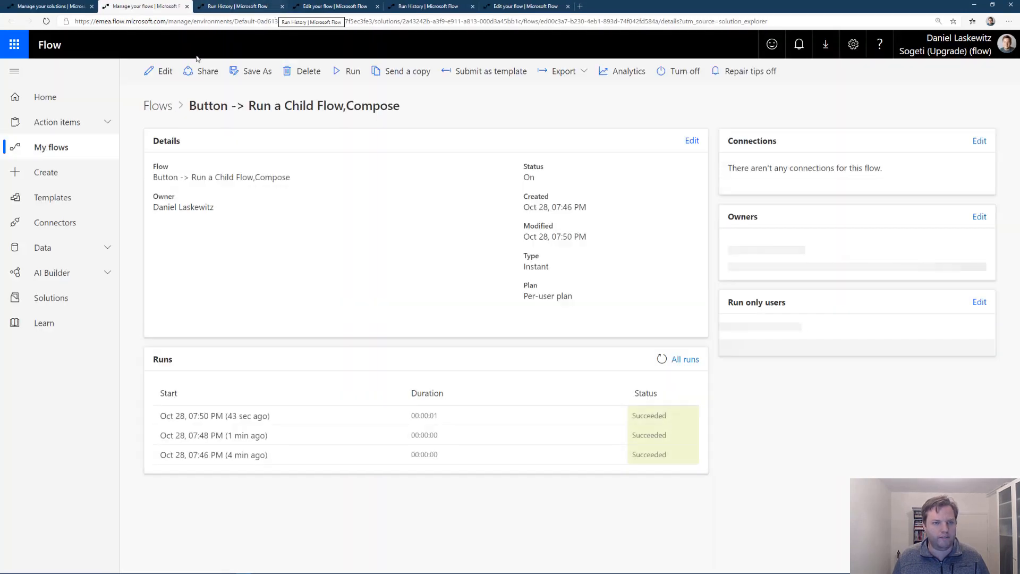
pyautogui.click(163, 71)
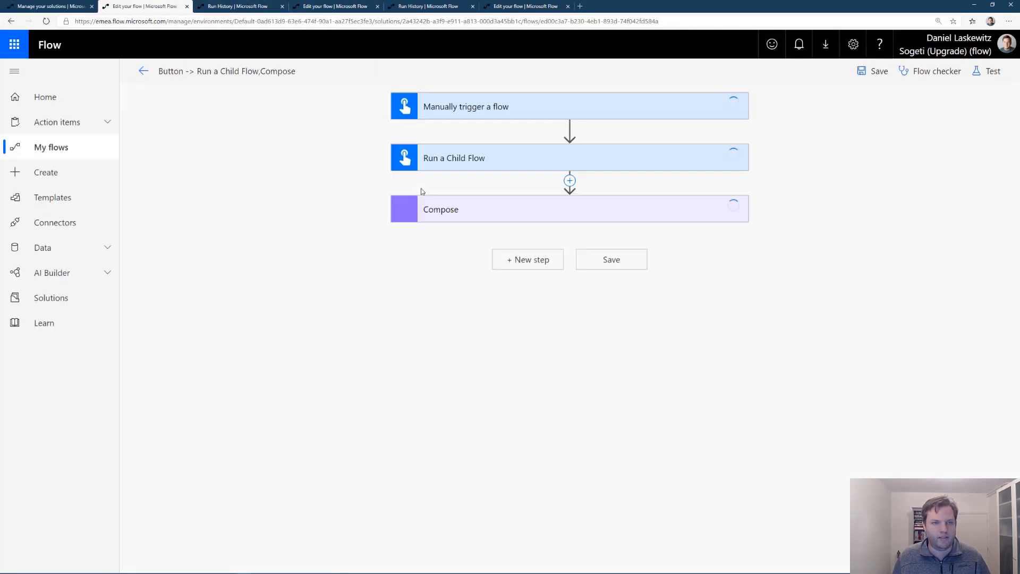
pyautogui.click(497, 159)
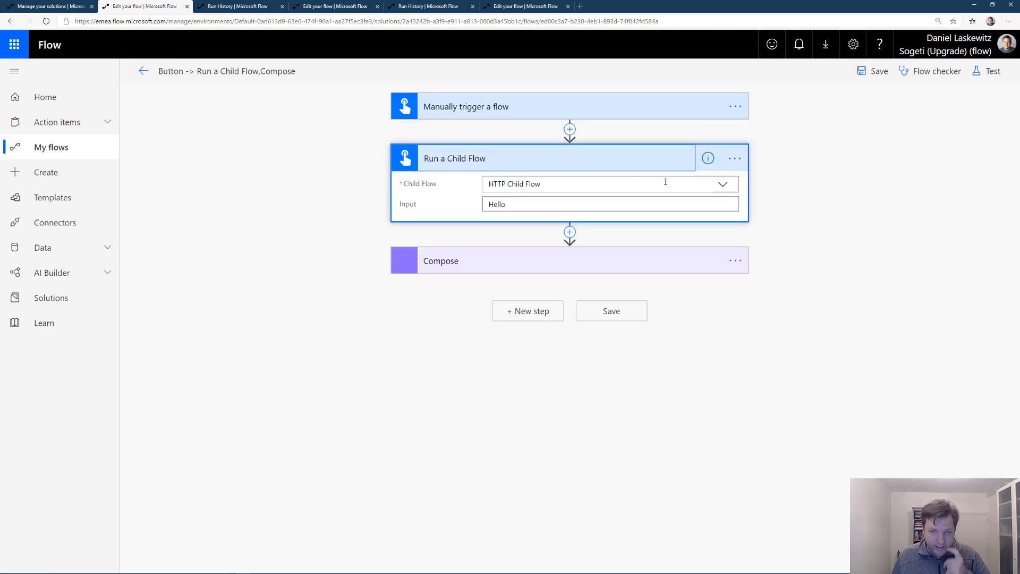
pyautogui.click(723, 184)
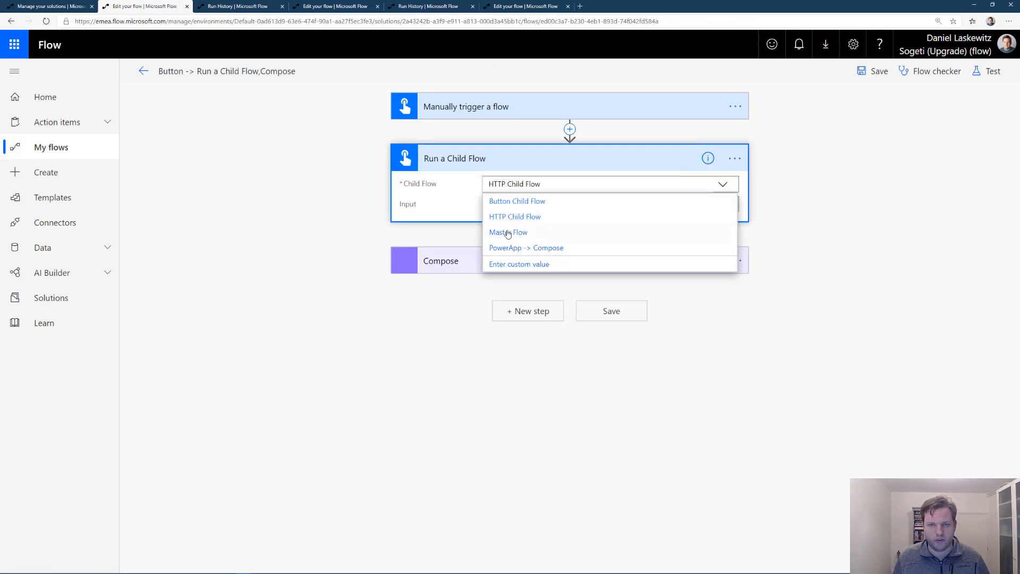
pyautogui.click(517, 201)
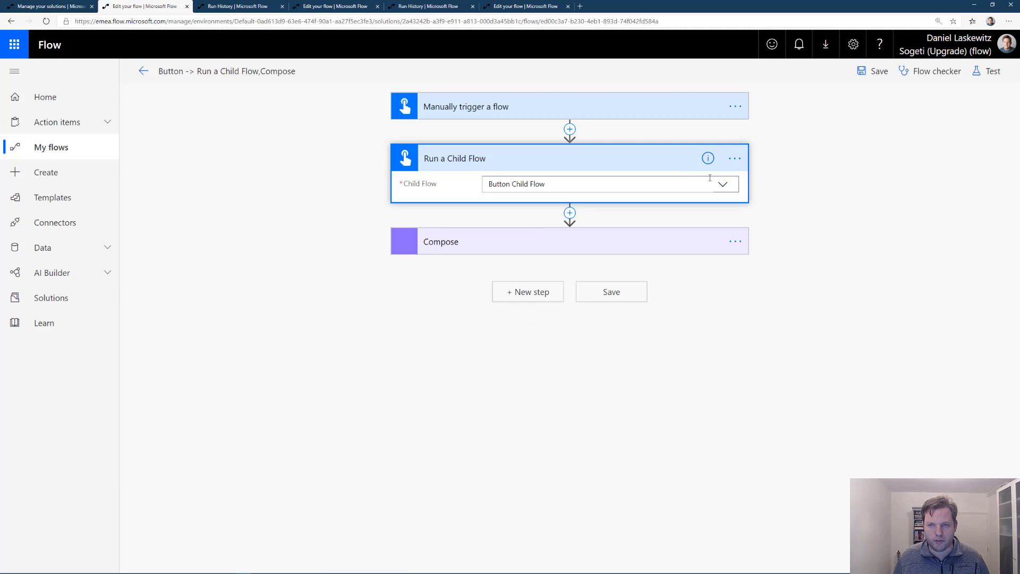
pyautogui.click(600, 299)
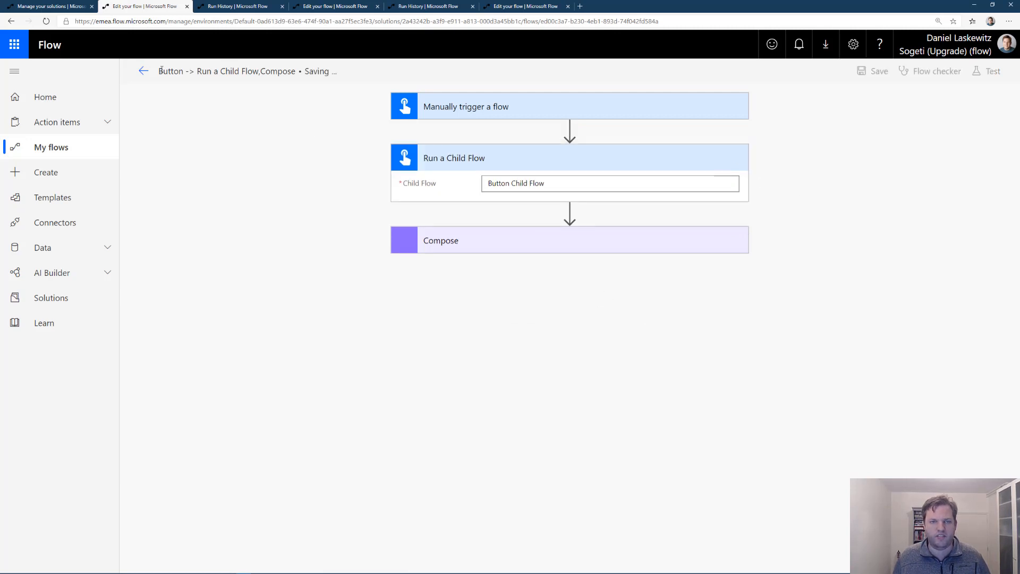
# Step: Return to the Child Flow Demo solution and open Button Child Flow for editing
pyautogui.click(53, 10)
pyautogui.click(639, 353)
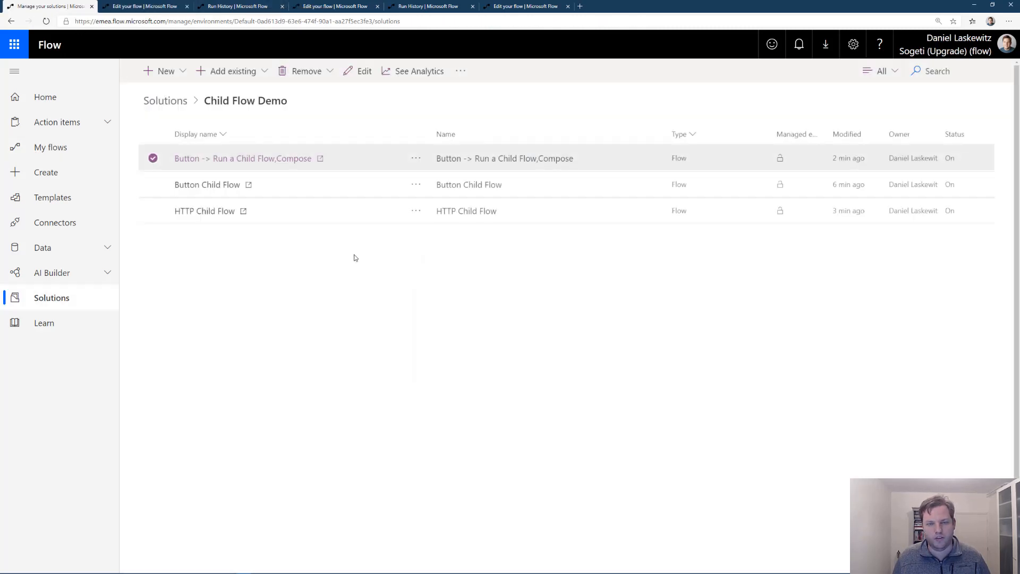
pyautogui.click(212, 184)
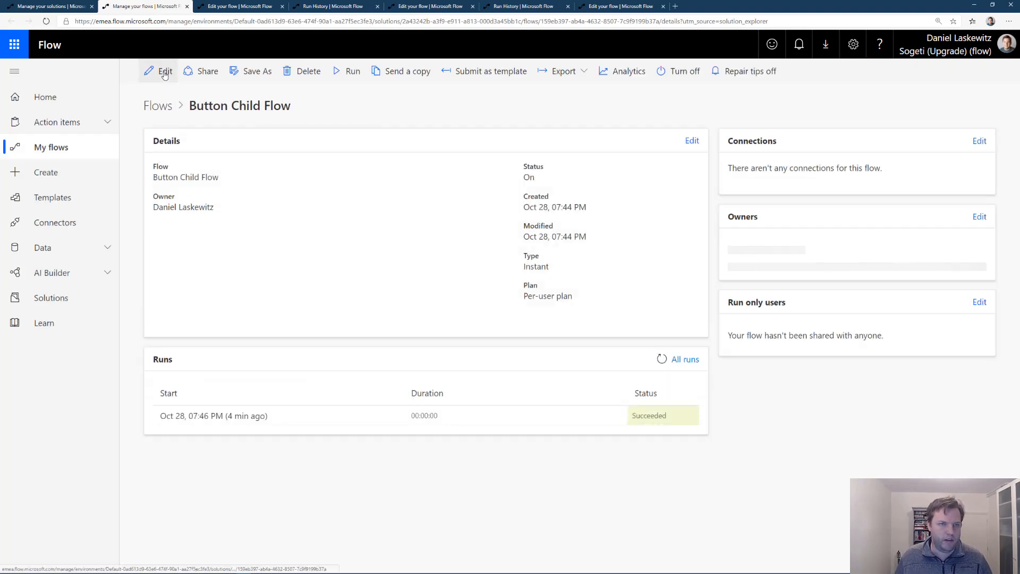
pyautogui.click(165, 73)
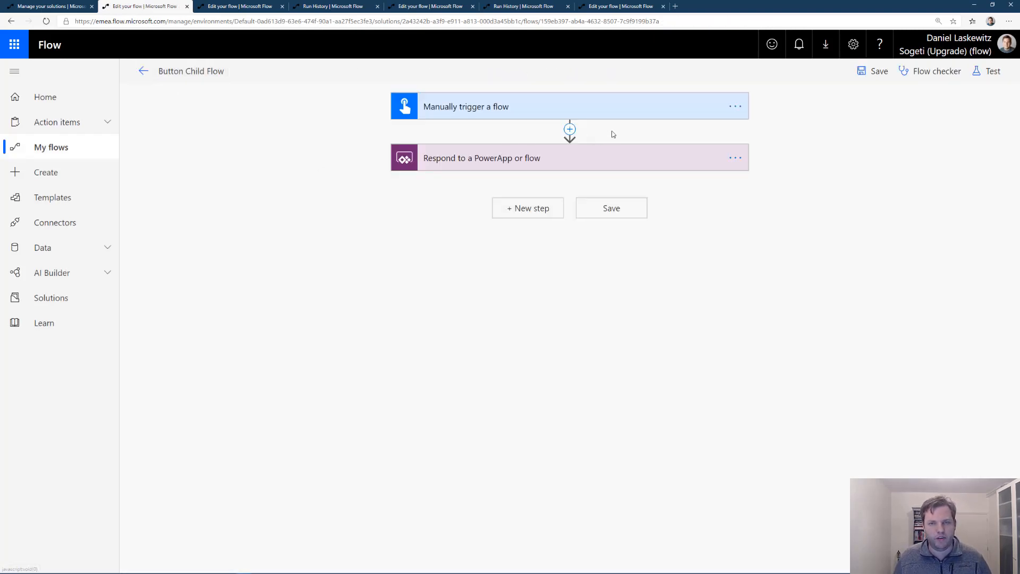
# Step: Insert a SharePoint Get items action between the manual trigger and the Respond to a PowerApp or flow action
pyautogui.click(570, 129)
pyautogui.click(556, 151)
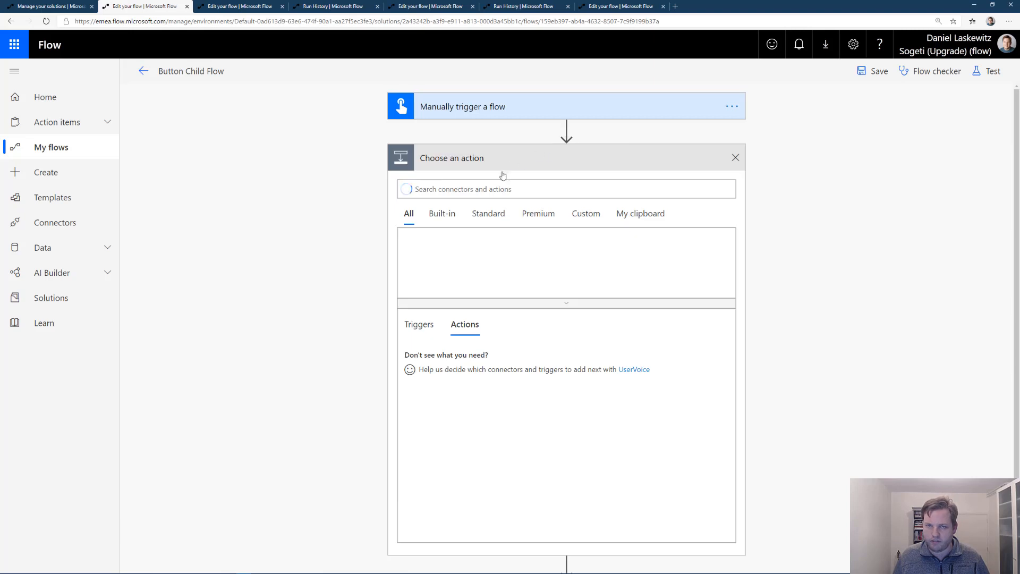
pyautogui.write('sharepoint')
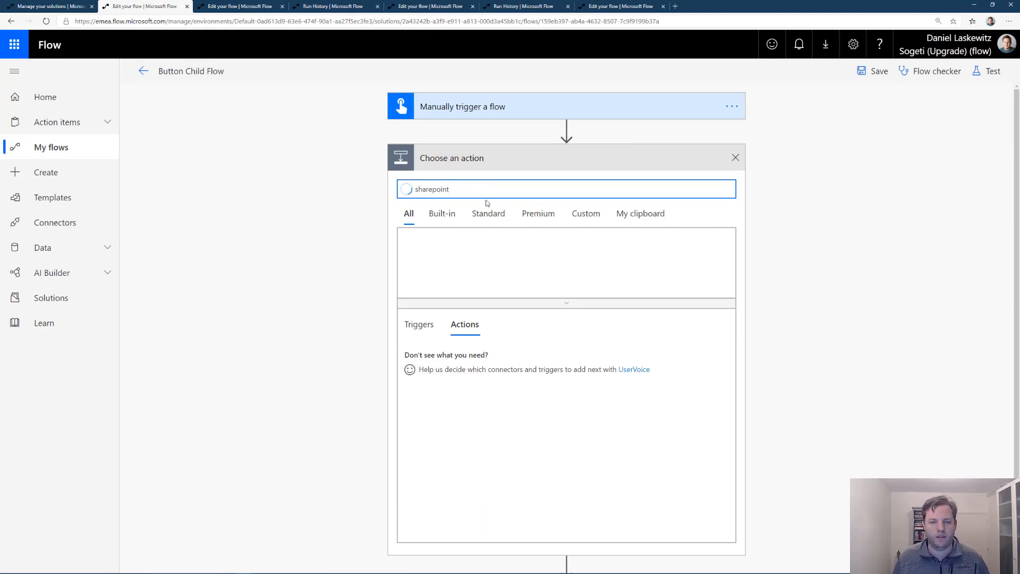
pyautogui.click(428, 254)
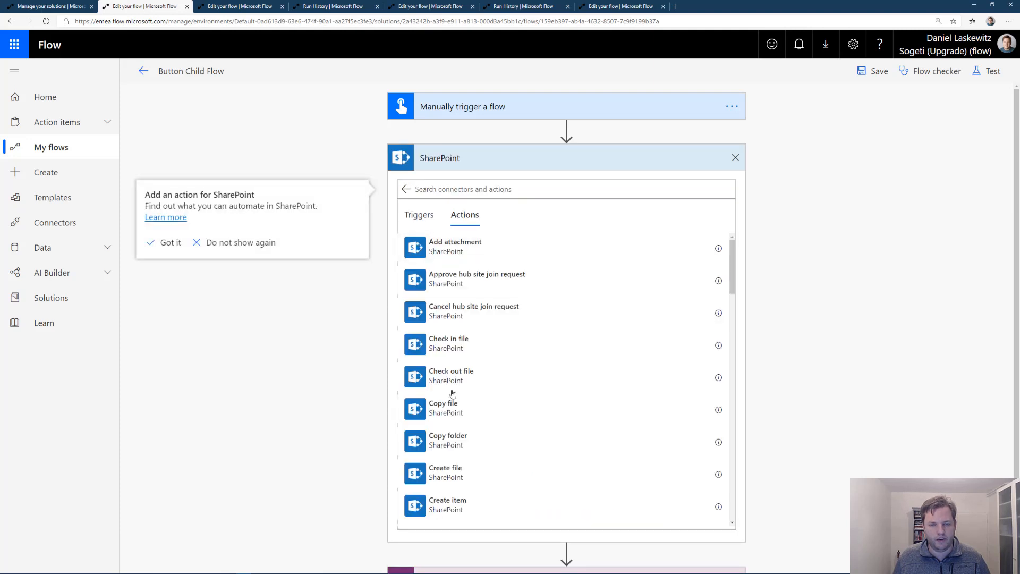
pyautogui.scroll(-8, 457, 403)
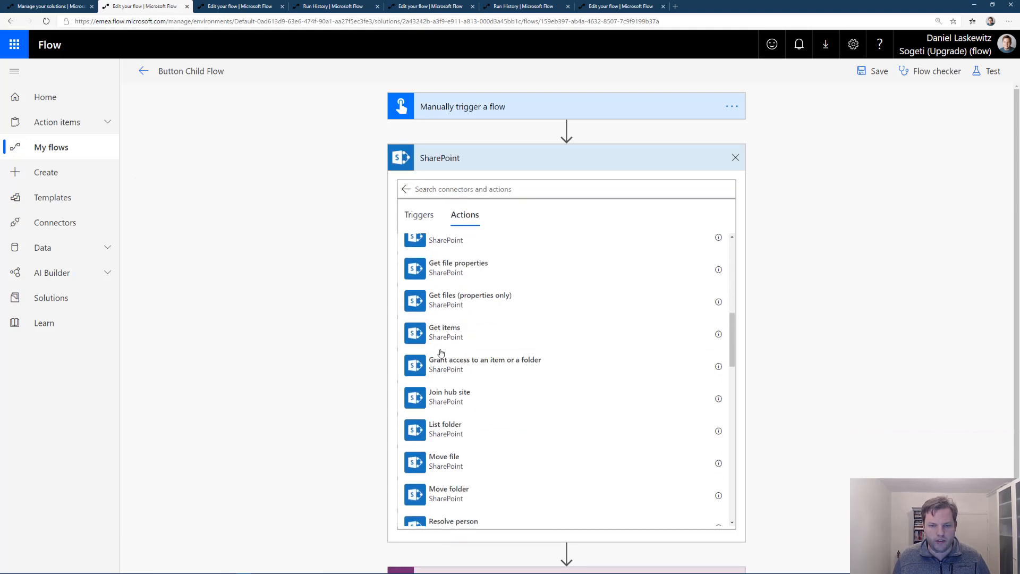
pyautogui.click(444, 332)
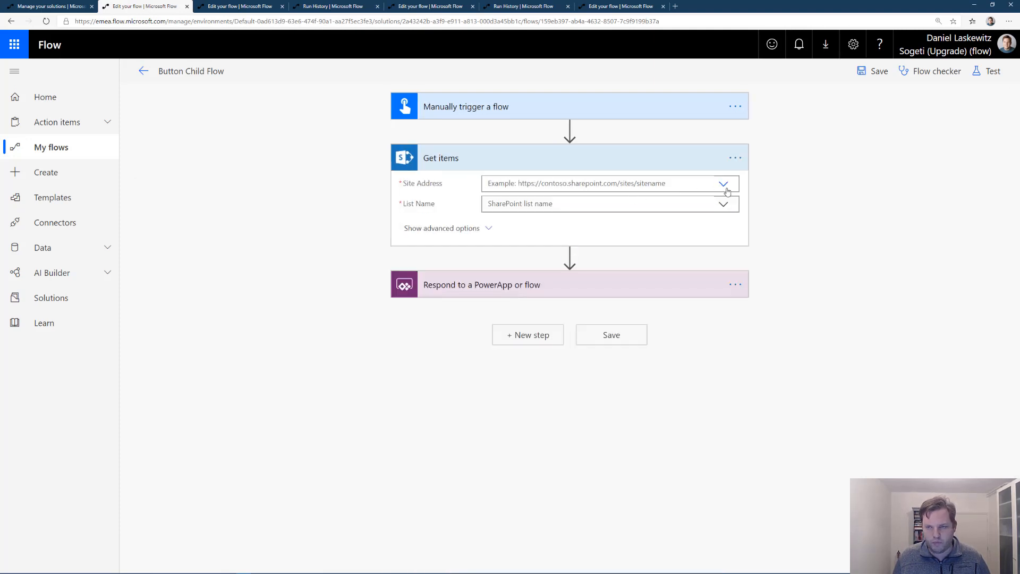
pyautogui.click(634, 187)
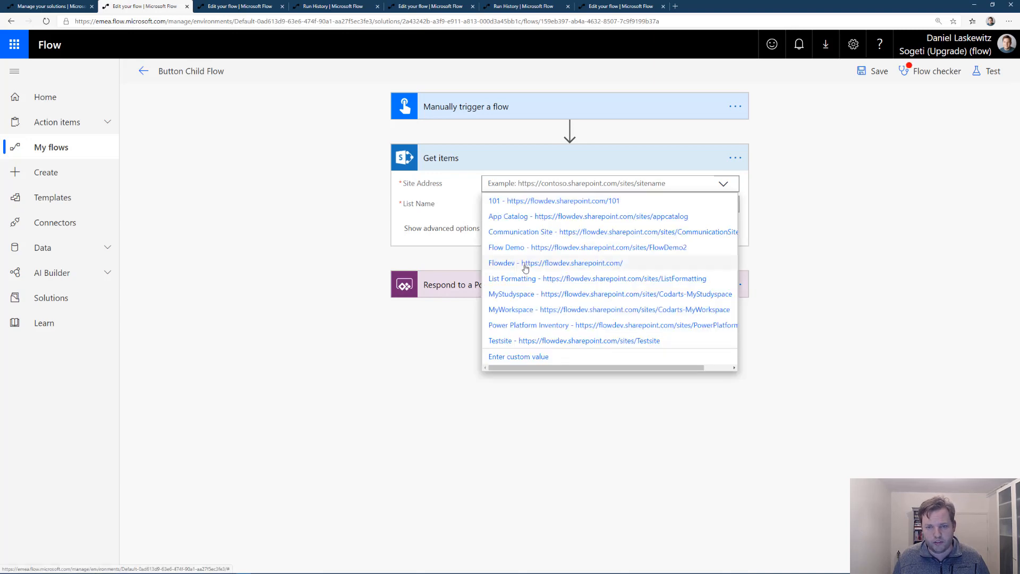
pyautogui.click(547, 263)
pyautogui.click(724, 205)
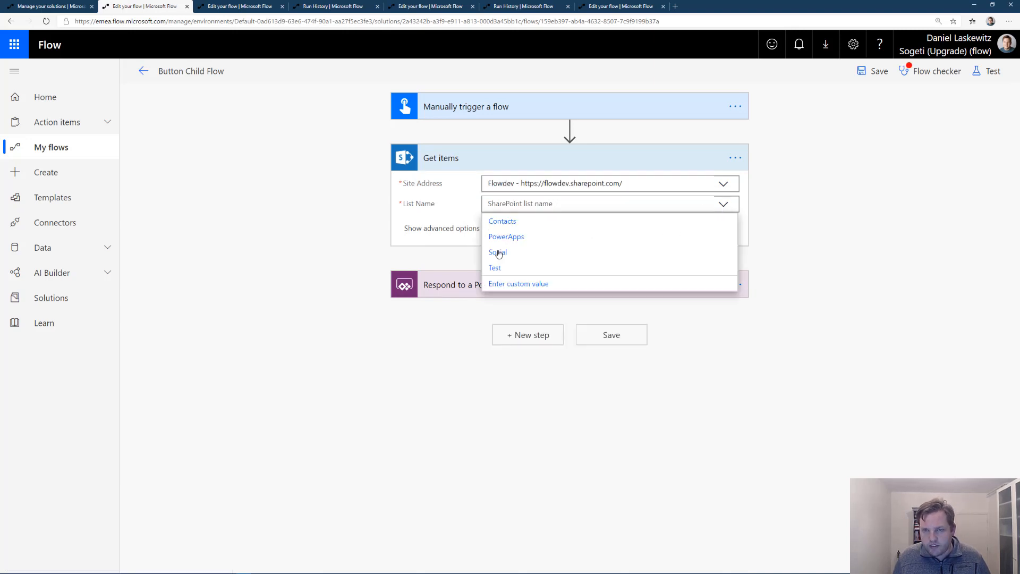
pyautogui.click(500, 266)
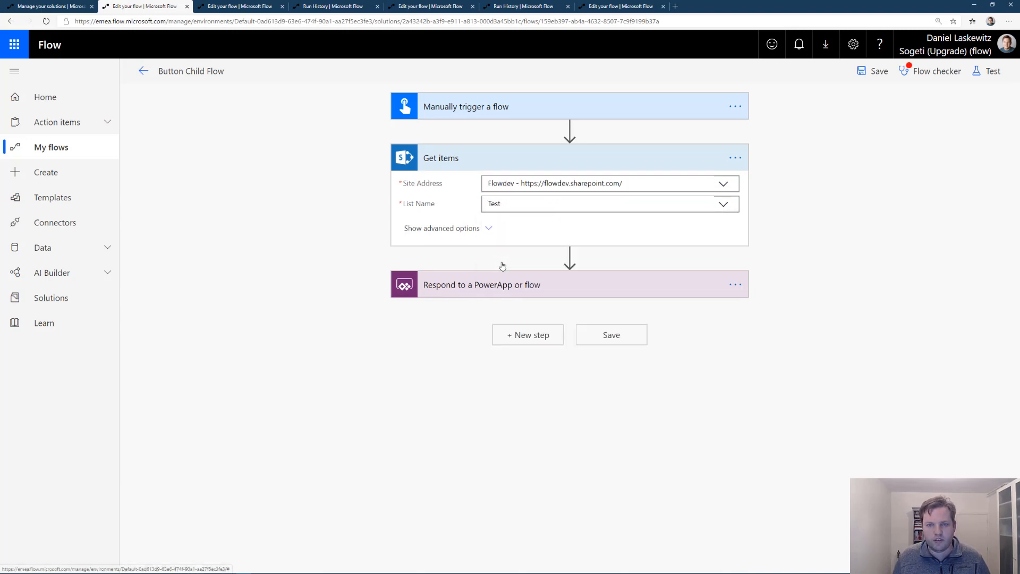
pyautogui.click(525, 290)
pyautogui.click(562, 314)
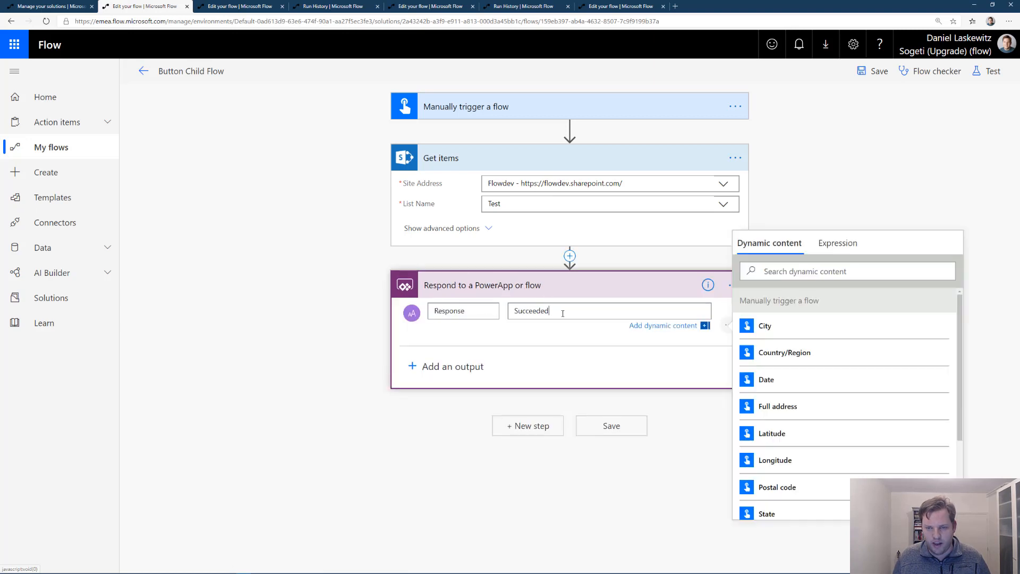
pyautogui.press('BackSpace')
pyautogui.press('BackSpace')
pyautogui.press('BackSpace')
pyautogui.press('BackSpace')
pyautogui.press('BackSpace')
pyautogui.press('BackSpace')
pyautogui.press('BackSpace')
pyautogui.press('BackSpace')
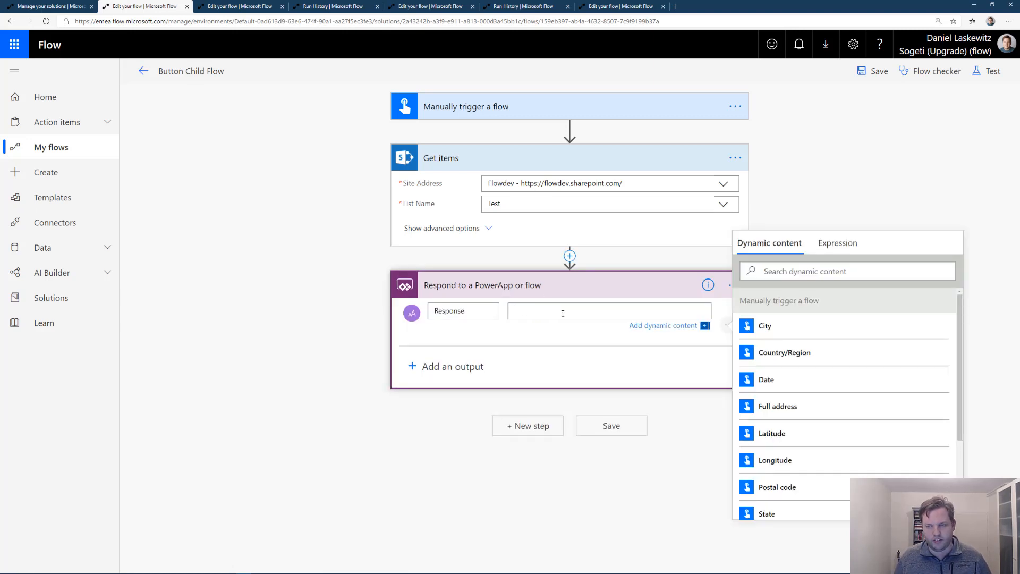
pyautogui.scroll(-1, 774, 355)
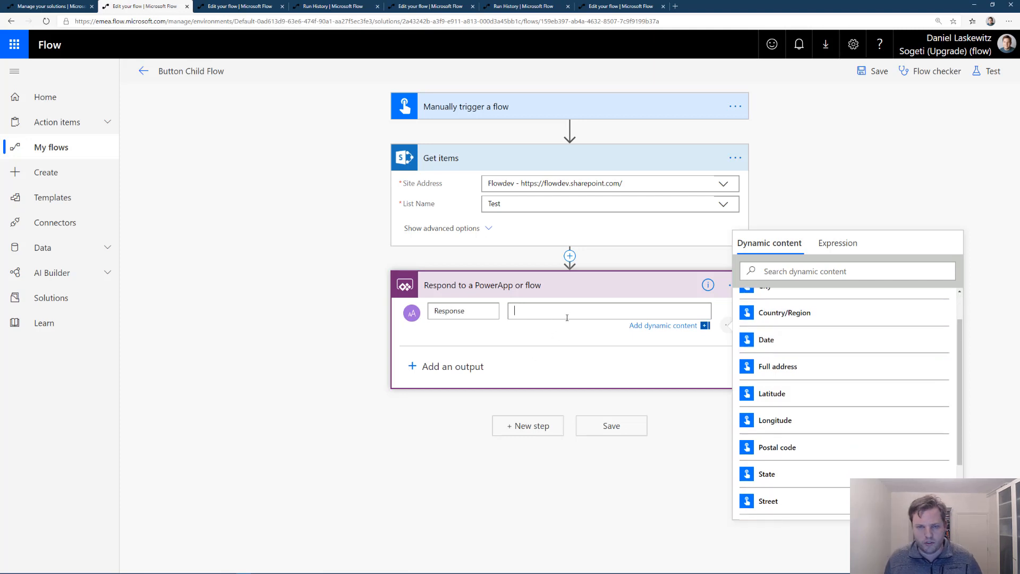
pyautogui.click(838, 243)
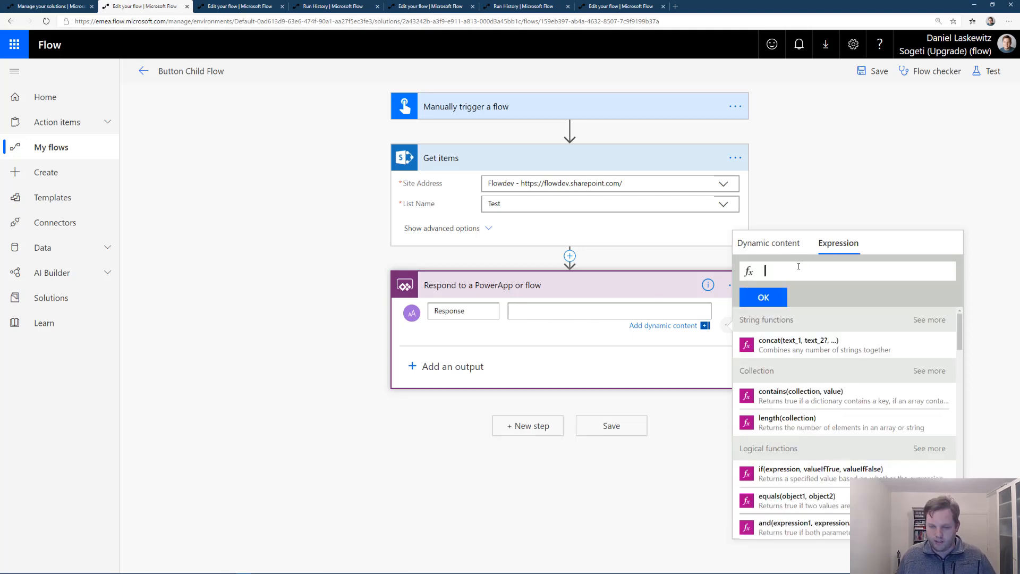
pyautogui.write('tex')
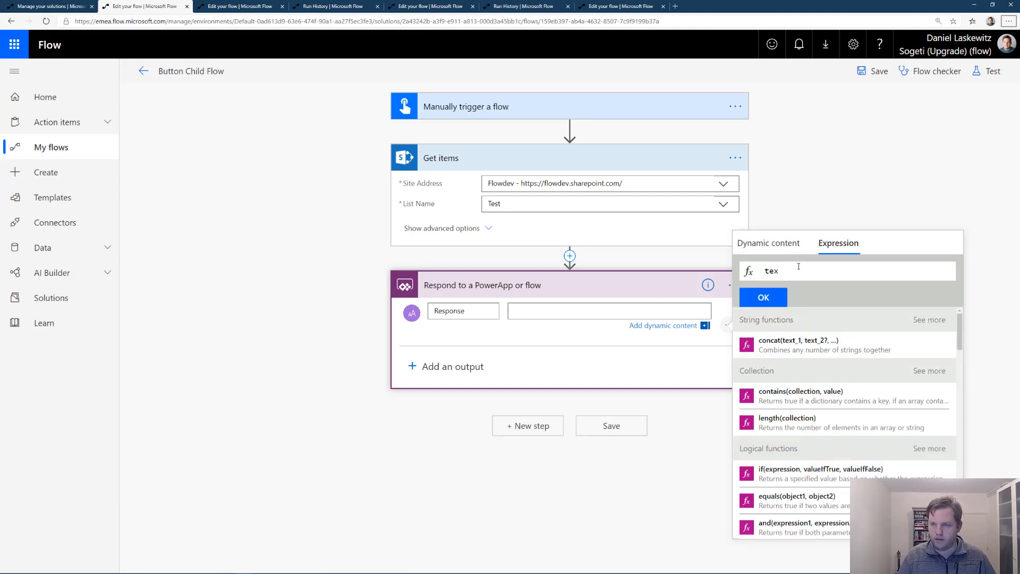
pyautogui.click(466, 320)
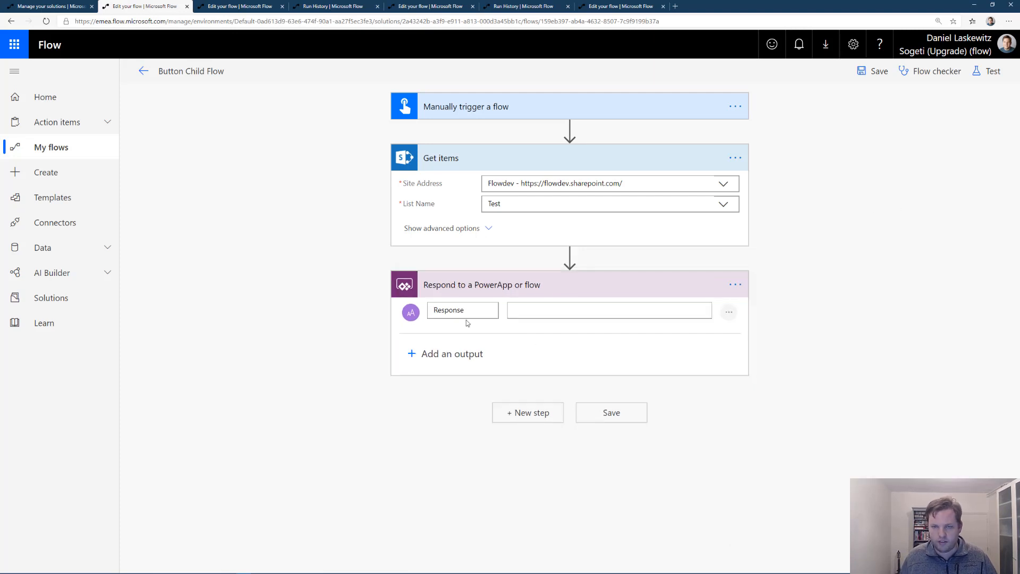
# Step: Delete the Respond to a PowerApp or flow action and add a Request Response action after Get items
pyautogui.click(734, 285)
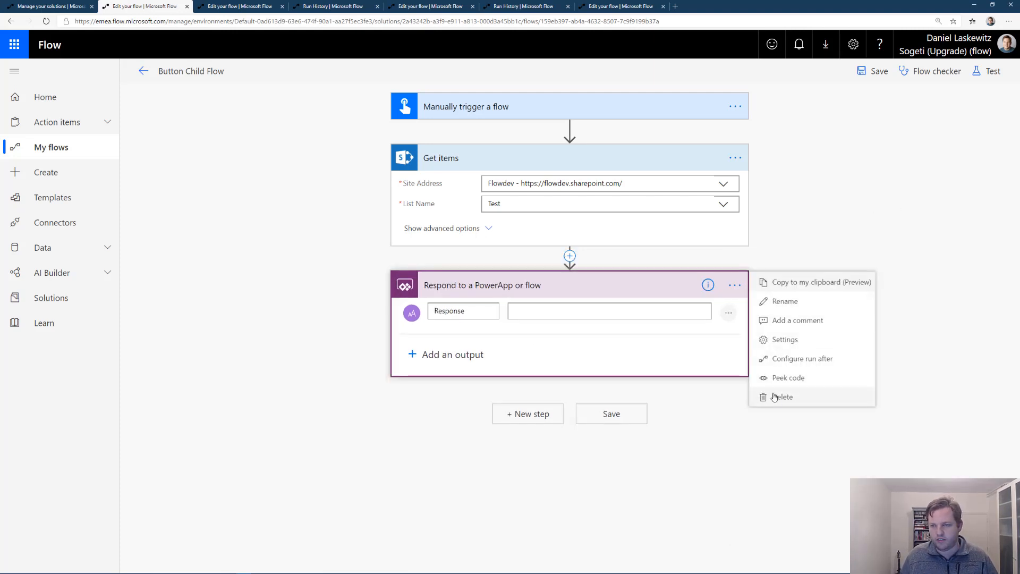
pyautogui.click(469, 343)
pyautogui.click(521, 332)
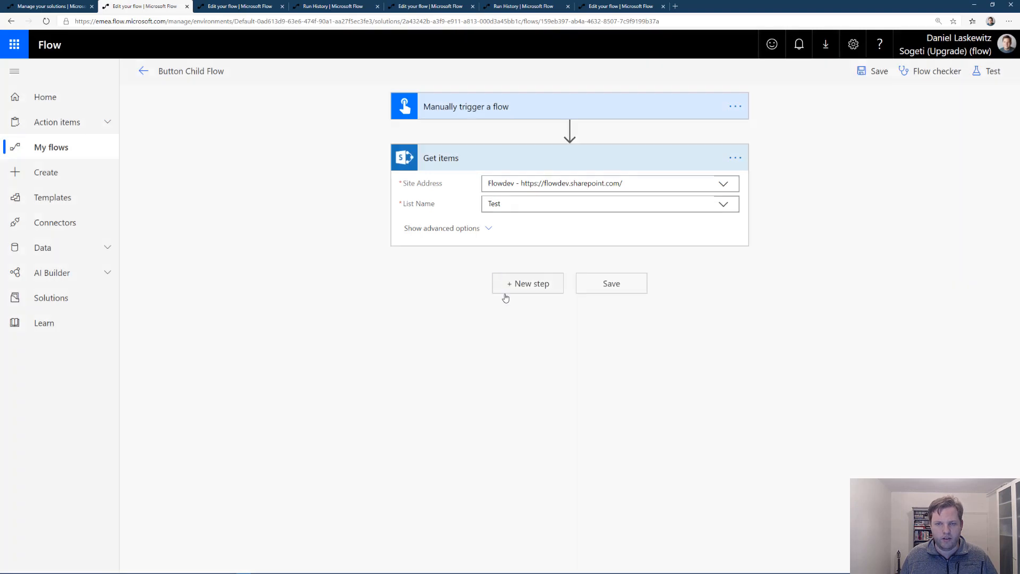
pyautogui.click(513, 284)
pyautogui.write('r')
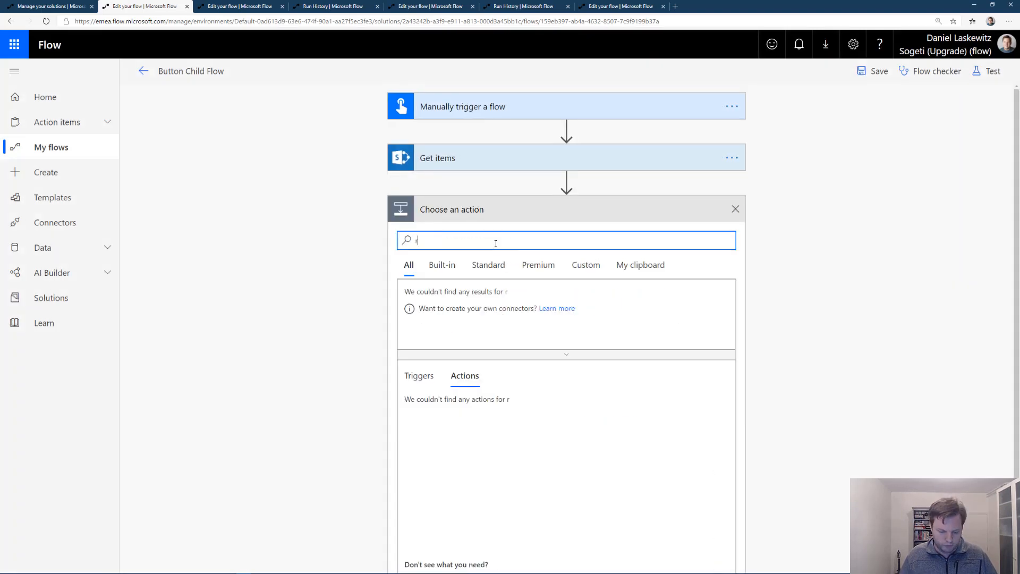
pyautogui.write('esponse')
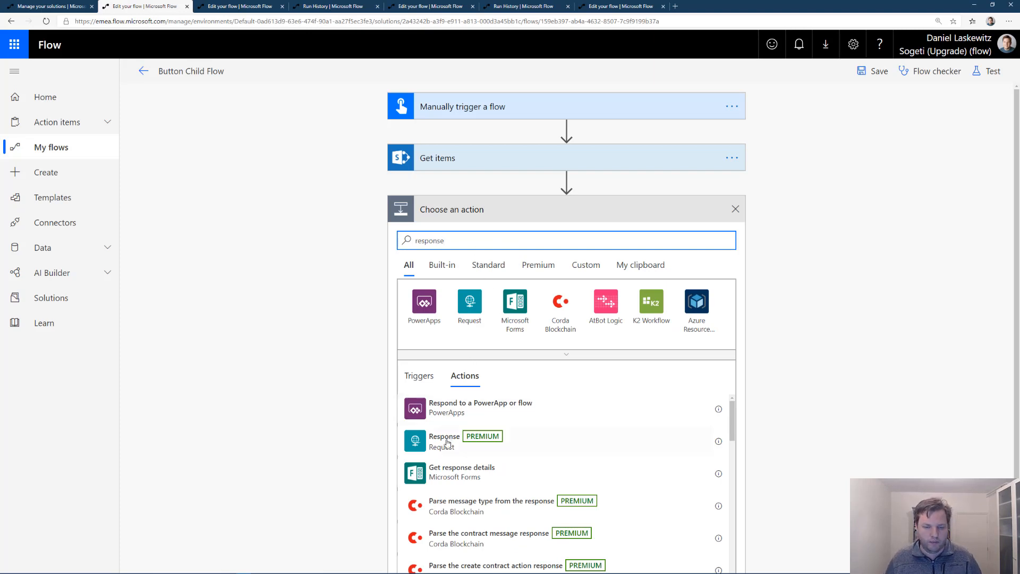
pyautogui.click(446, 439)
# Step: Set the Response action's body to the Get items value list and save Button Child Flow
pyautogui.click(547, 275)
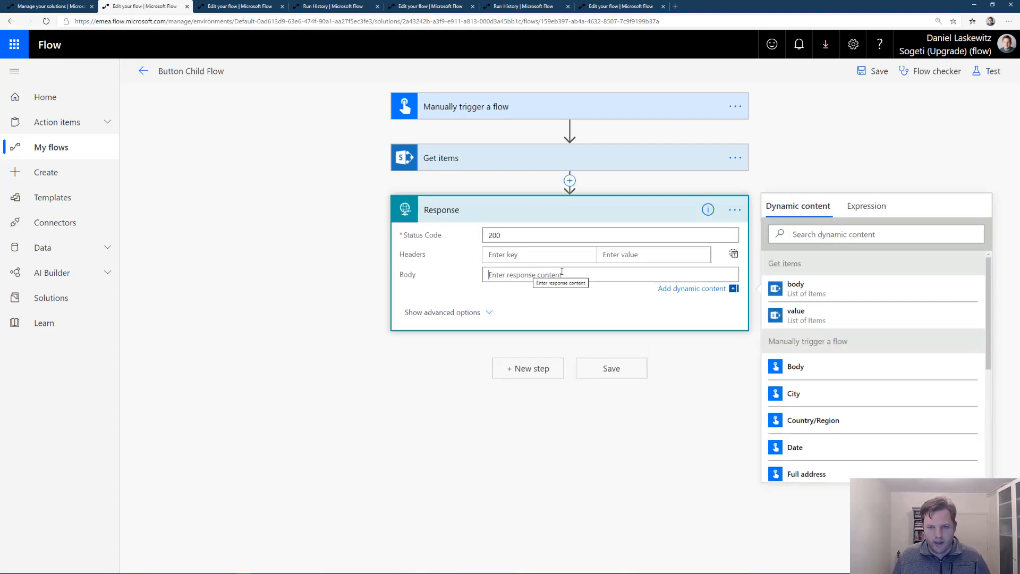
pyautogui.click(856, 316)
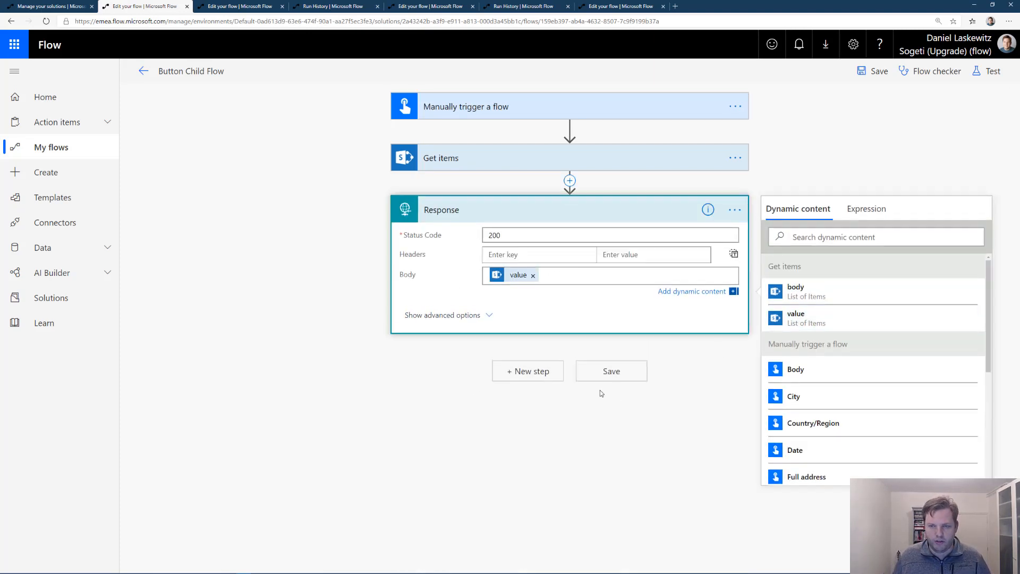
pyautogui.click(609, 371)
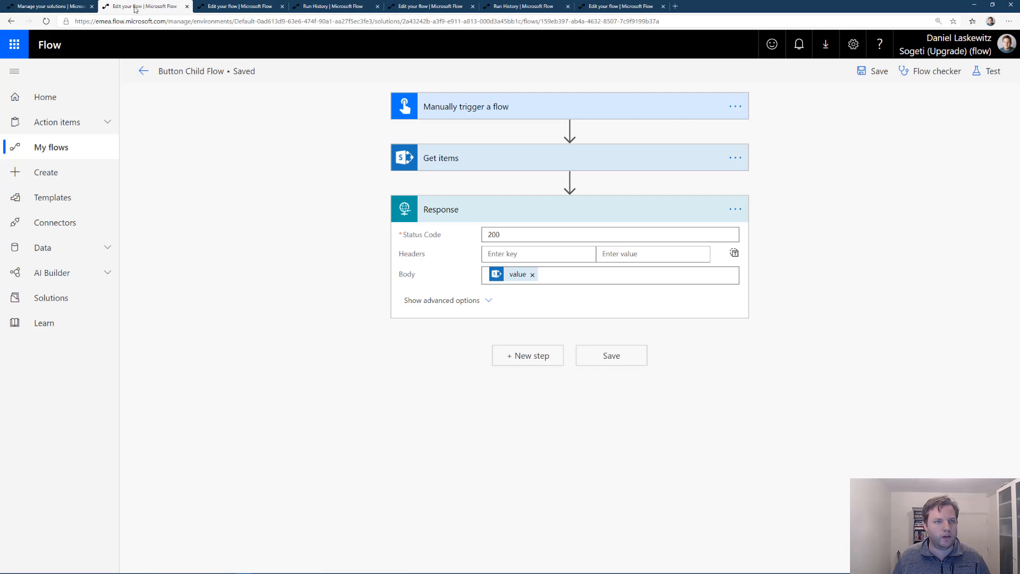
# Step: Return to the master flow's details page, run the flow, and refresh its run list
pyautogui.click(217, 6)
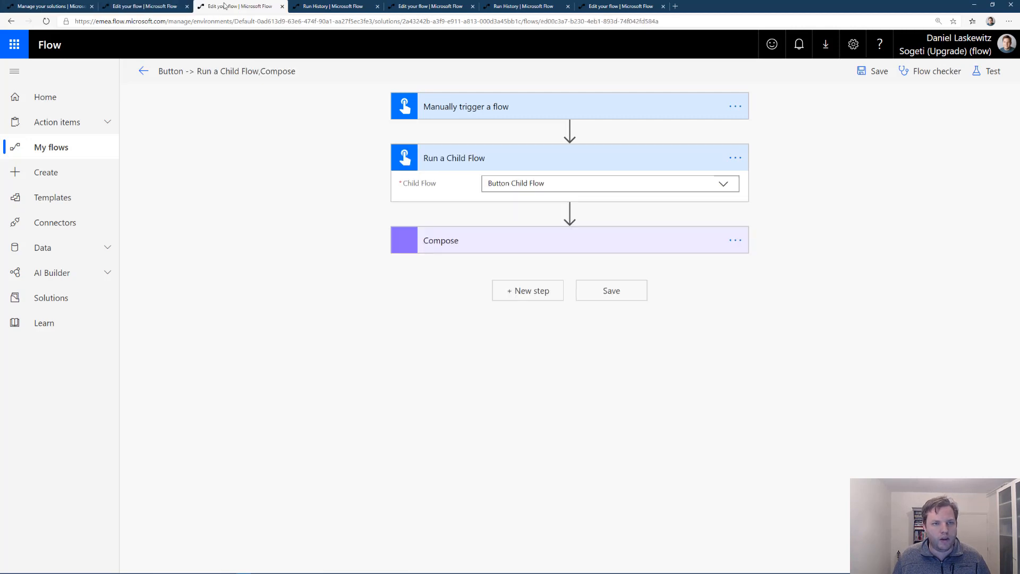
pyautogui.click(144, 71)
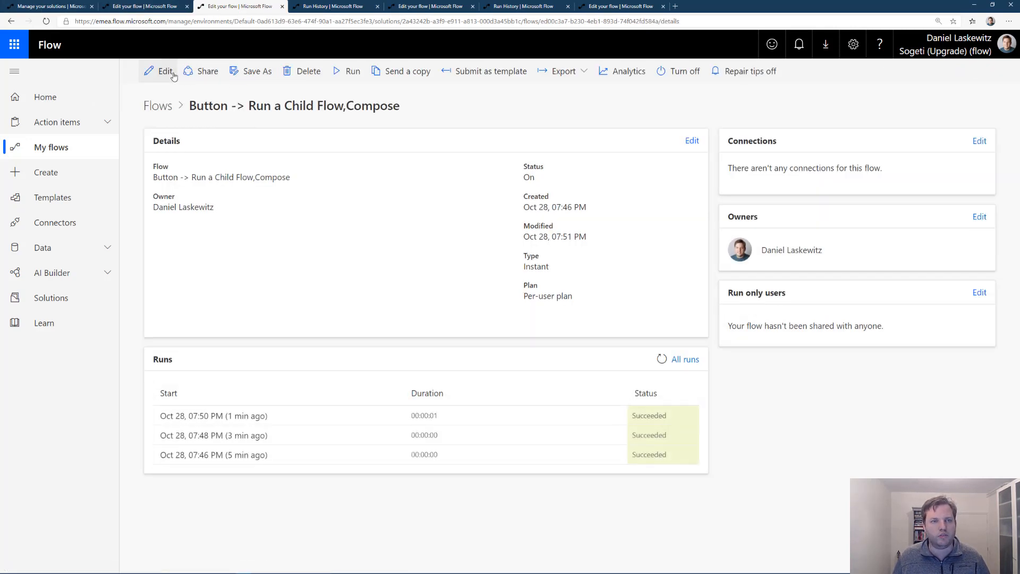
pyautogui.click(348, 70)
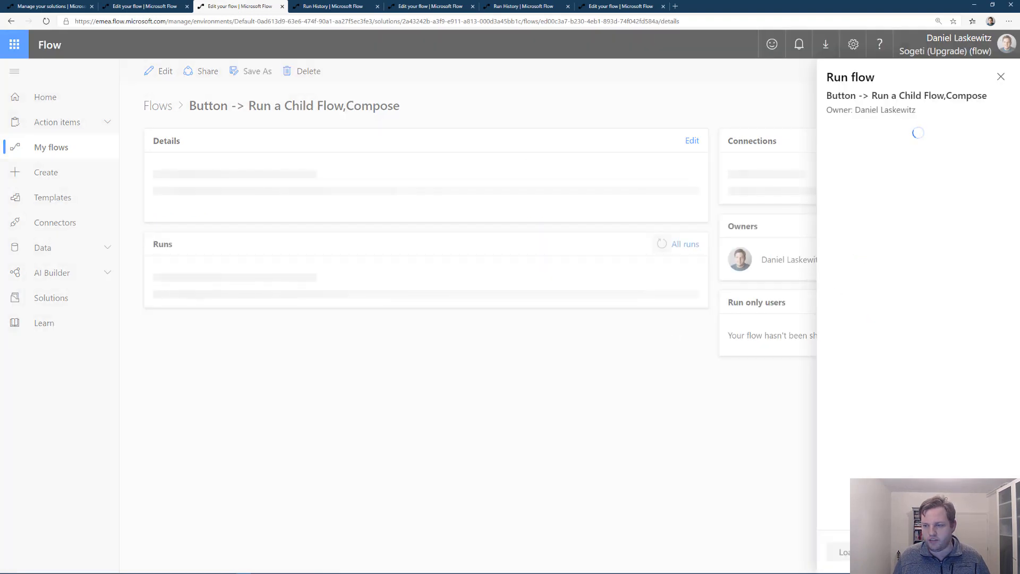
pyautogui.click(840, 553)
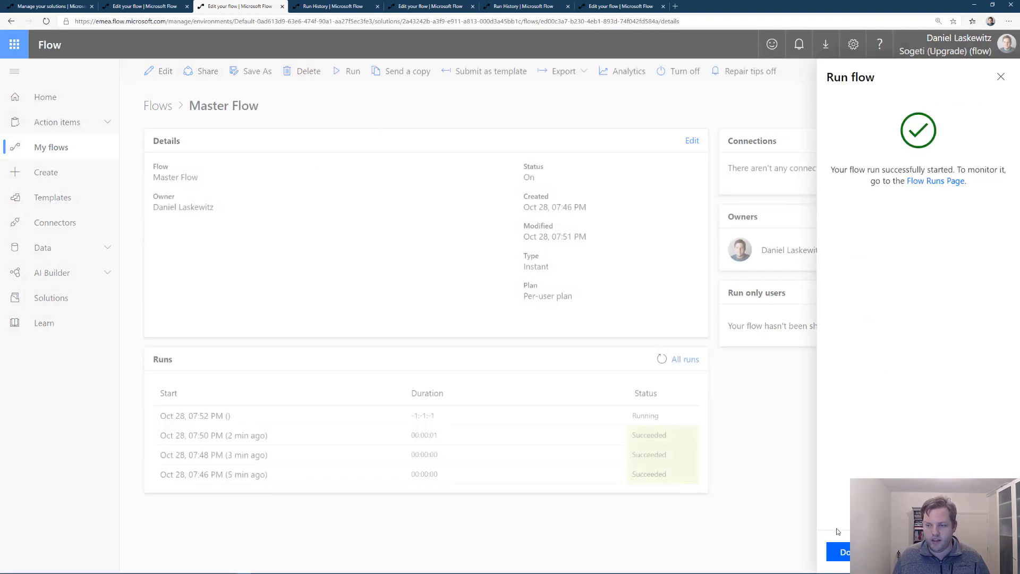
pyautogui.click(839, 552)
pyautogui.click(663, 359)
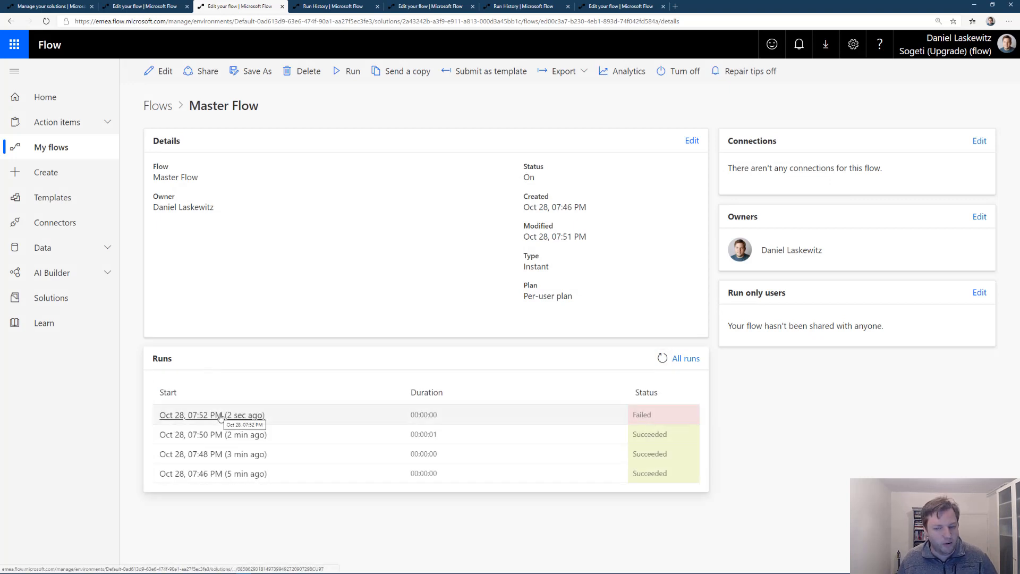
# Step: Open the latest master flow run and examine the error details for the Run a Child Flow action
pyautogui.click(220, 416)
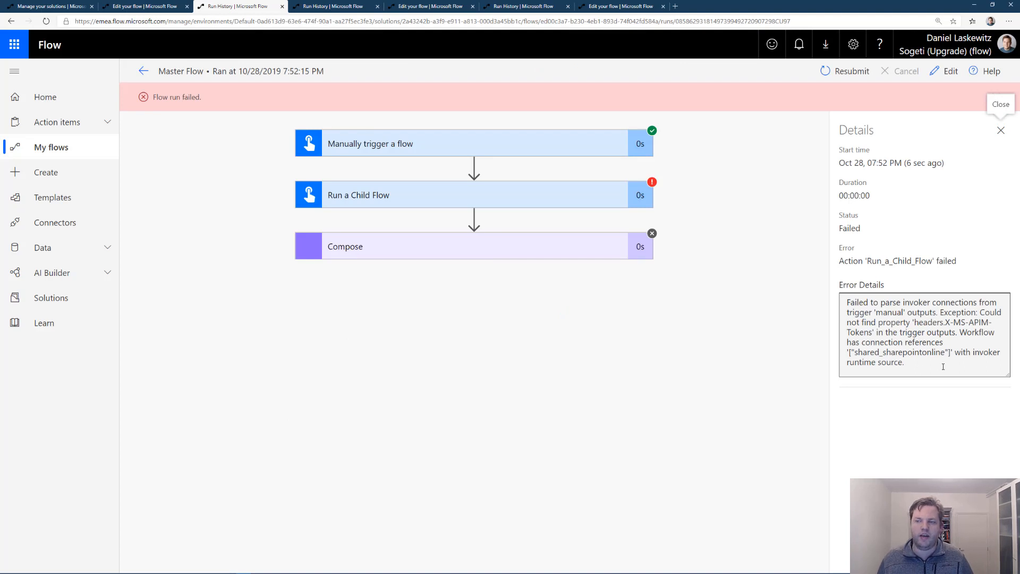
pyautogui.moveTo(948, 365); pyautogui.dragTo(826, 309)
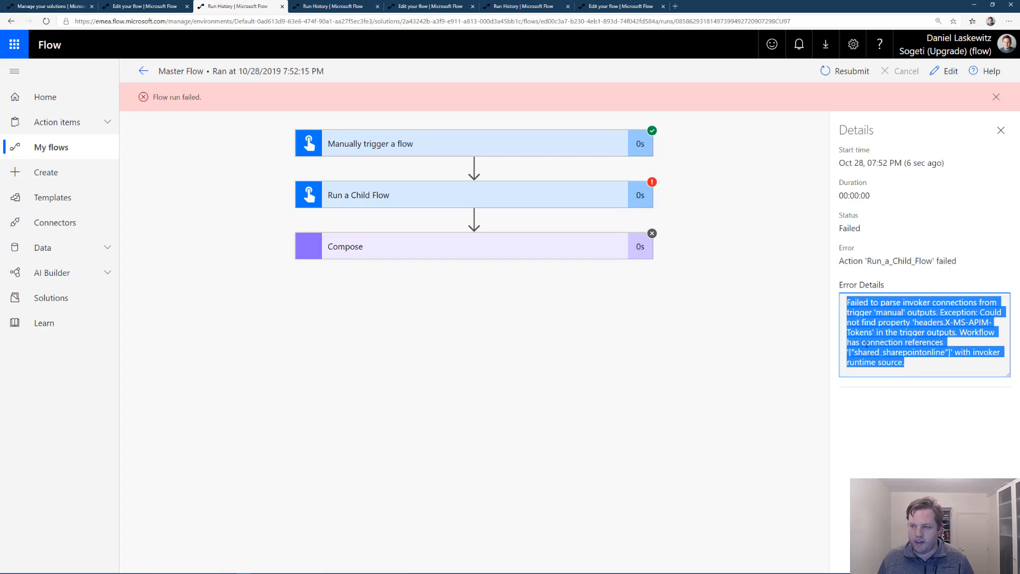
pyautogui.moveTo(924, 369); pyautogui.dragTo(837, 305)
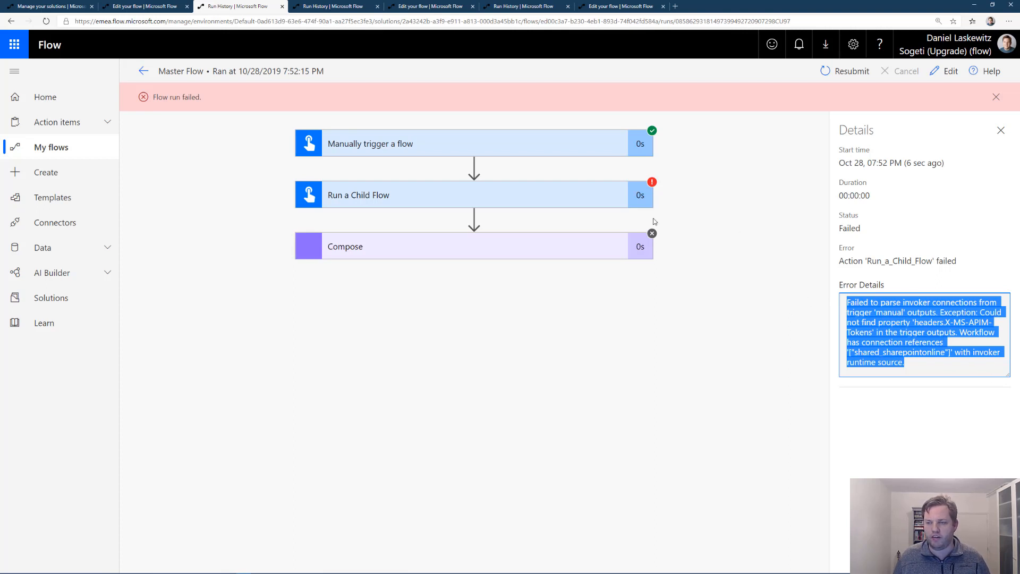
pyautogui.click(450, 206)
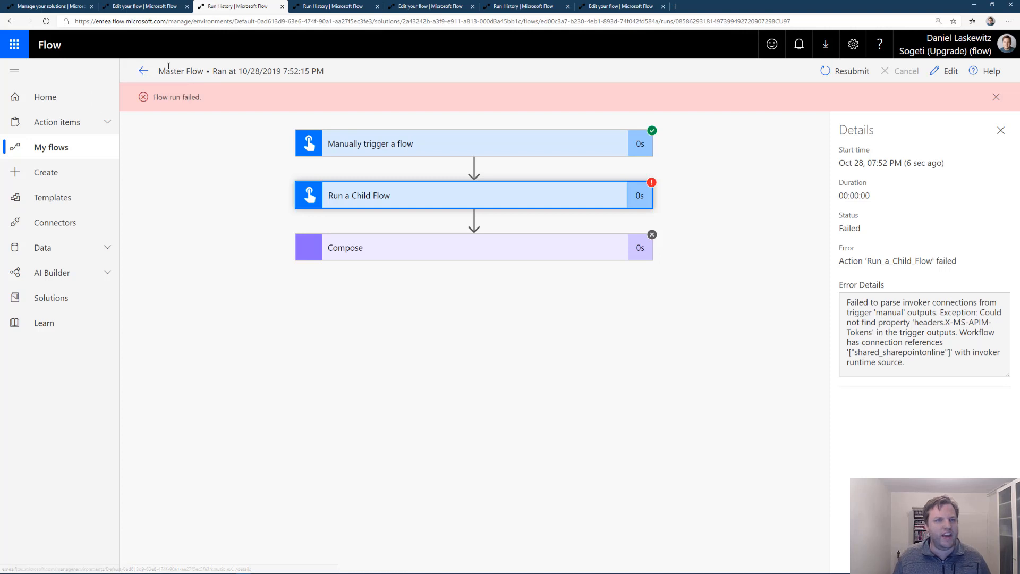
# Step: In Button Child Flow's run-only permissions, set the SharePoint connection to the first "Use this connection" option, accept the connection notice, and save
pyautogui.click(141, 5)
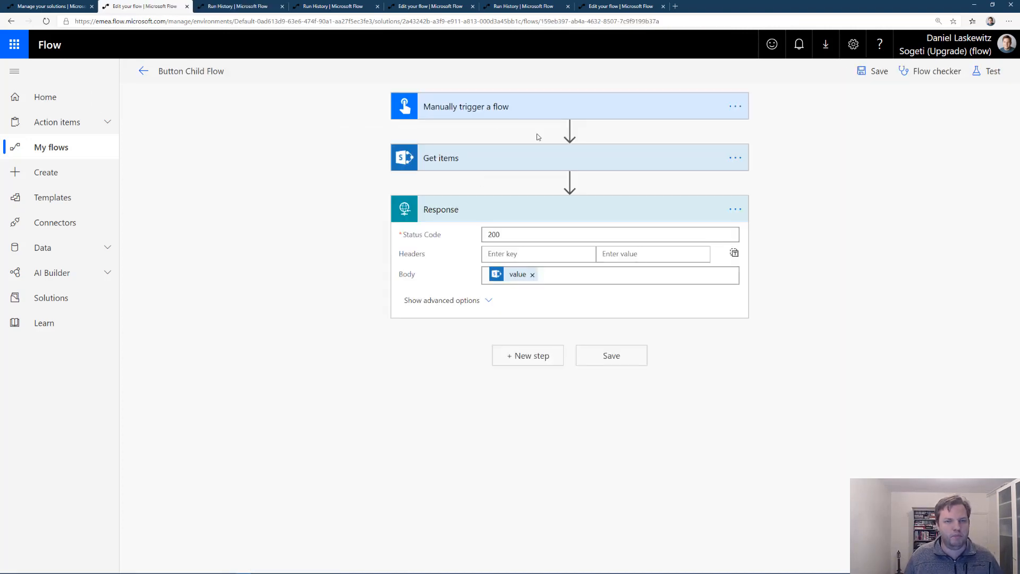
pyautogui.click(143, 71)
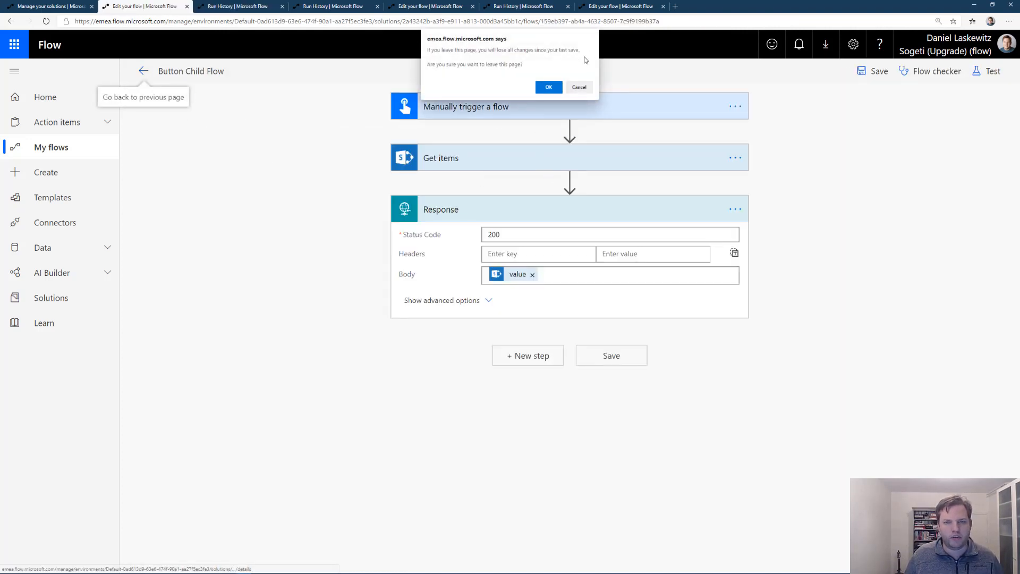
pyautogui.click(549, 86)
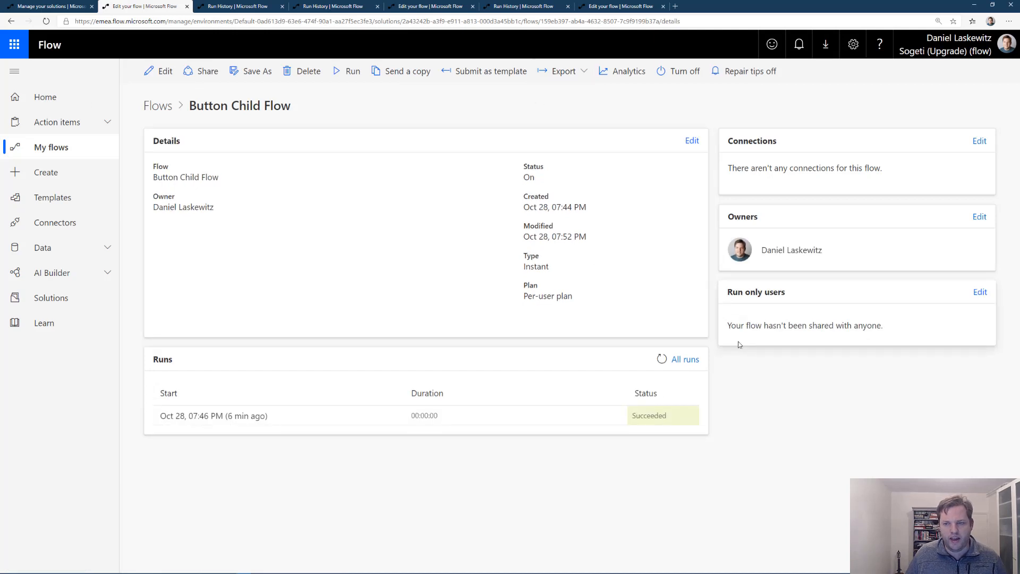
pyautogui.click(981, 293)
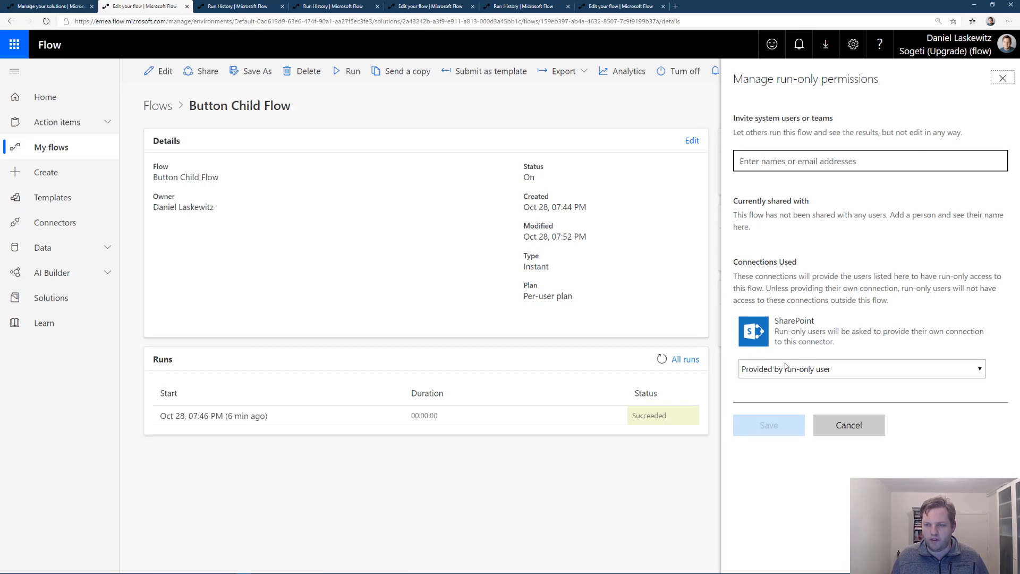
pyautogui.click(758, 372)
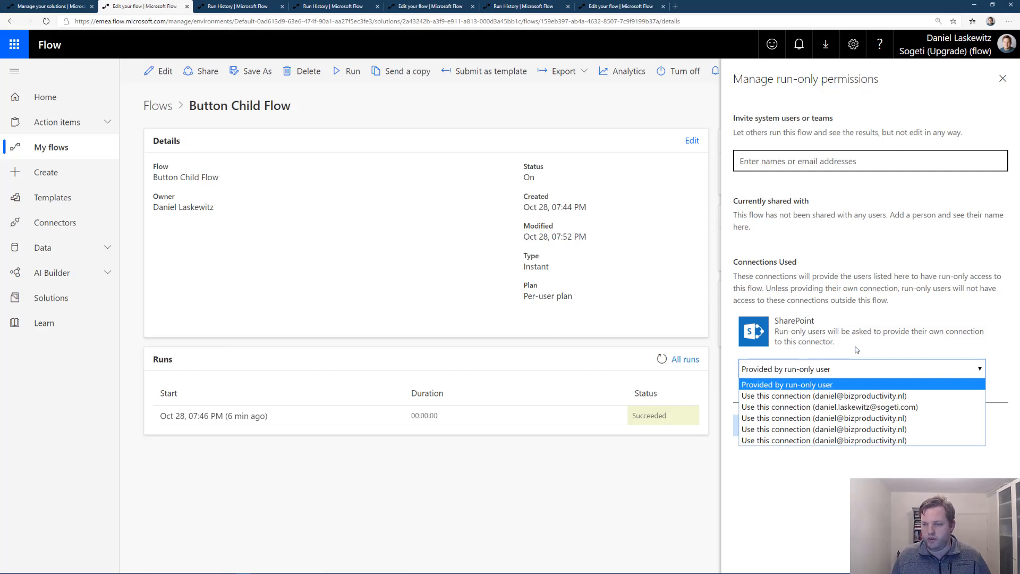
pyautogui.click(823, 396)
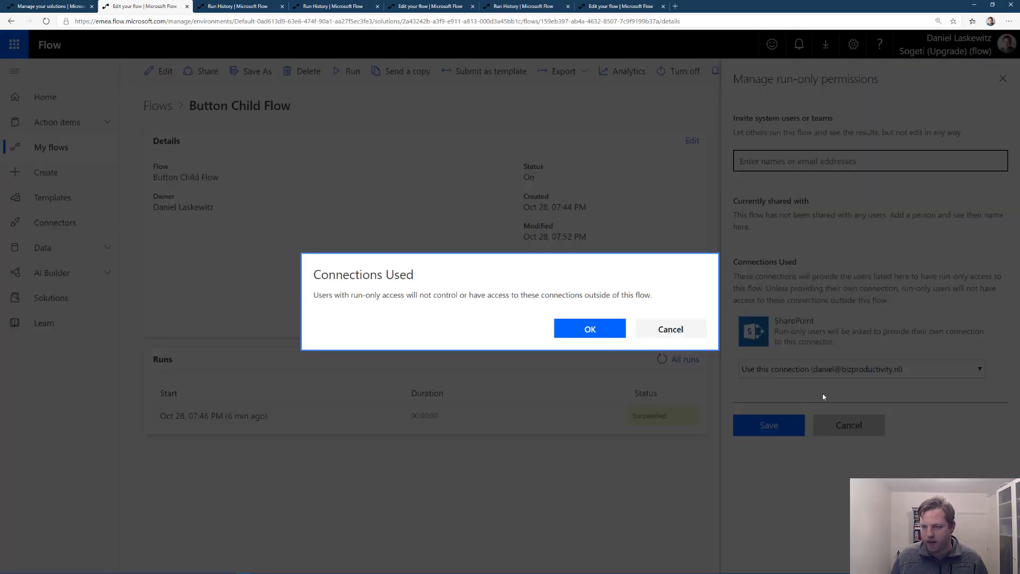
pyautogui.click(572, 332)
pyautogui.click(770, 427)
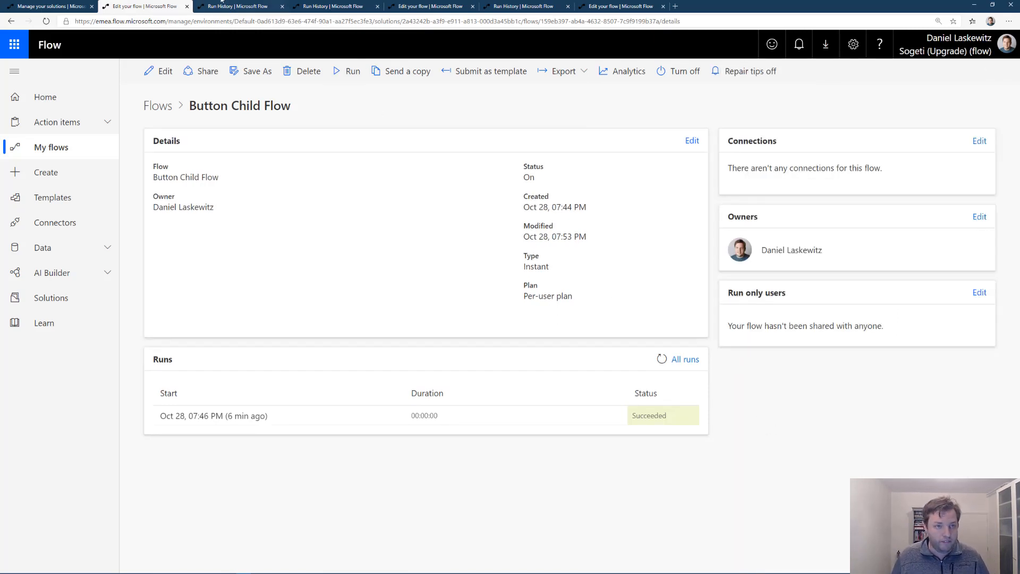
# Step: Return to the failed Master Flow run and resubmit it
pyautogui.click(219, 6)
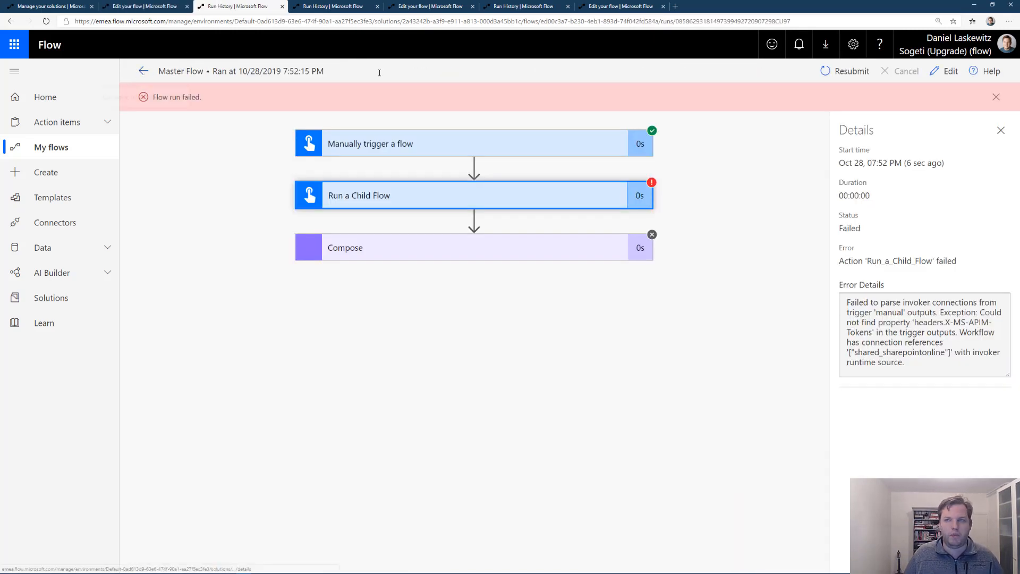
pyautogui.click(842, 76)
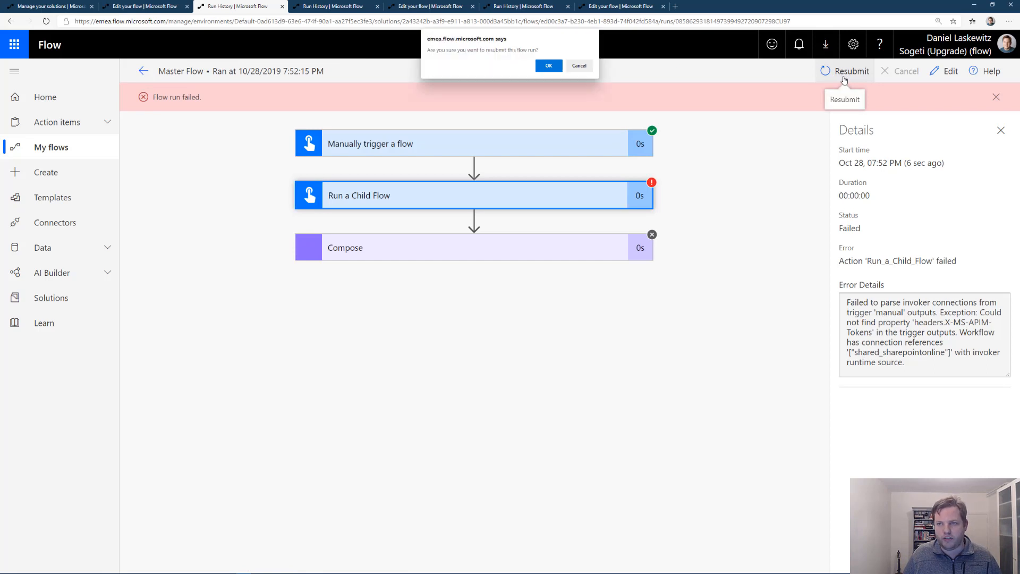
pyautogui.press('Return')
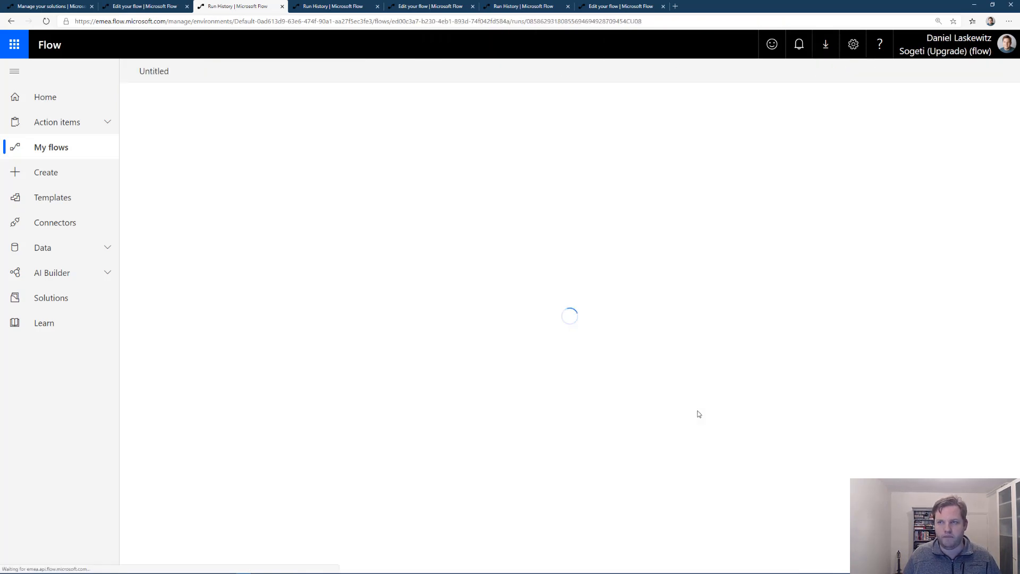